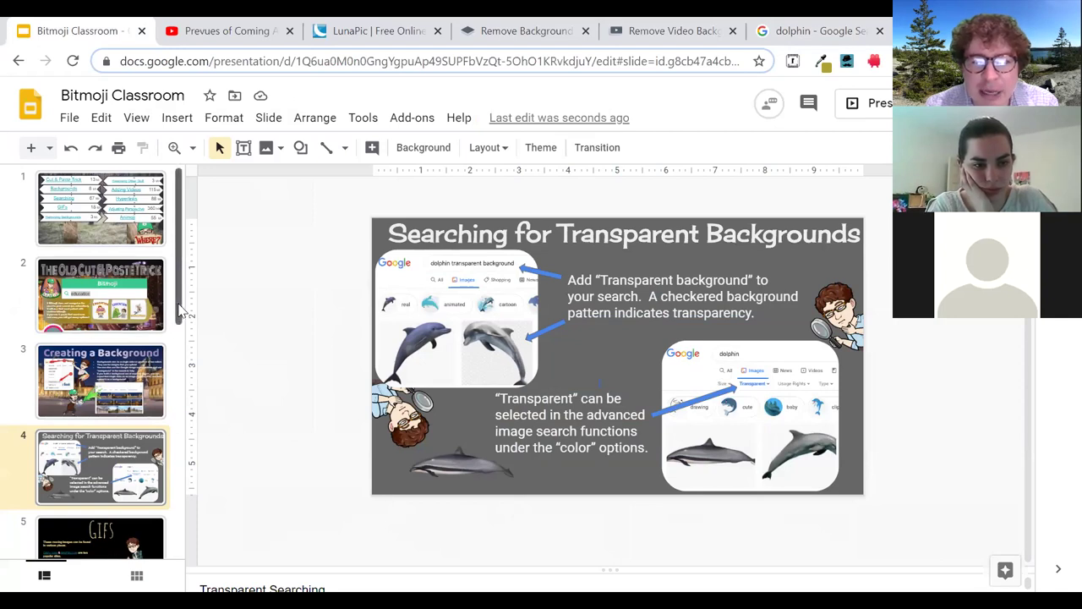
- Open the GIFs slide, and in the open Google Images tab replace the dolphin search with "fire"
drag(180, 311, 177, 385)
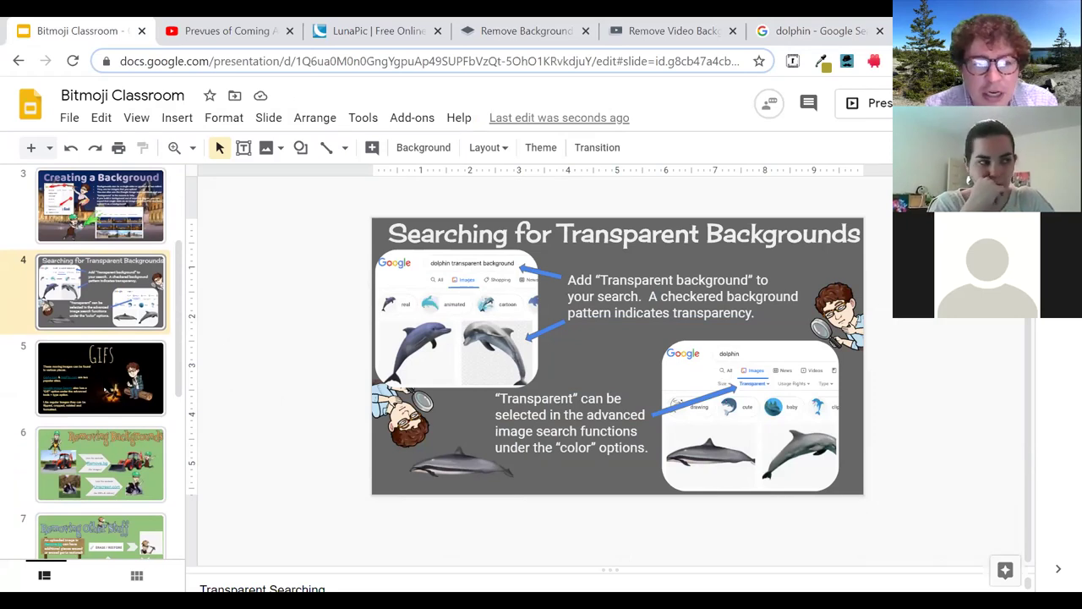
click(101, 380)
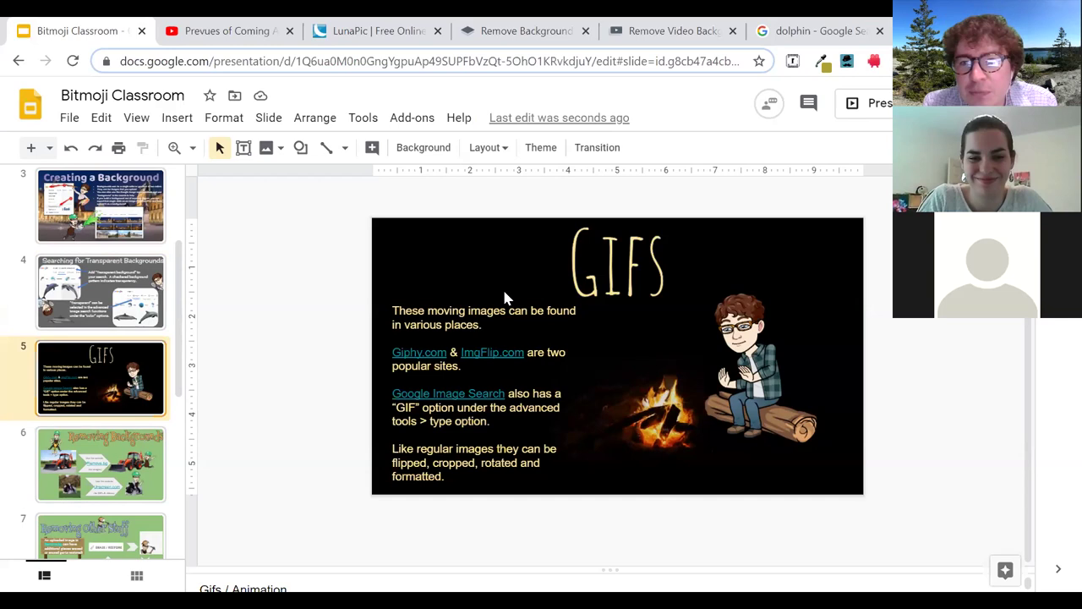
key(ctrl+9)
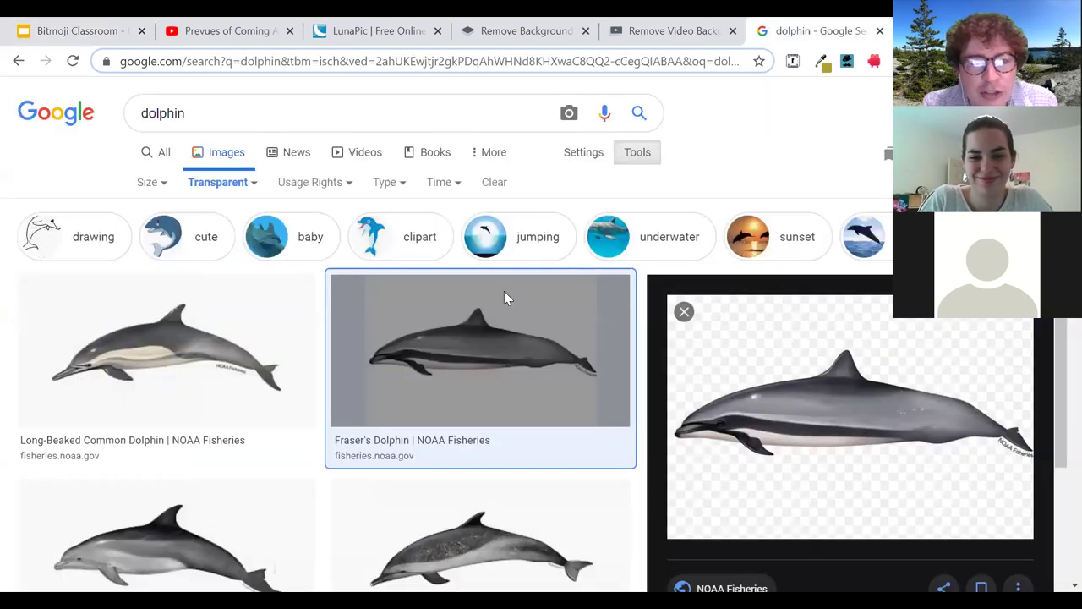
double_click(180, 116)
text(fire)
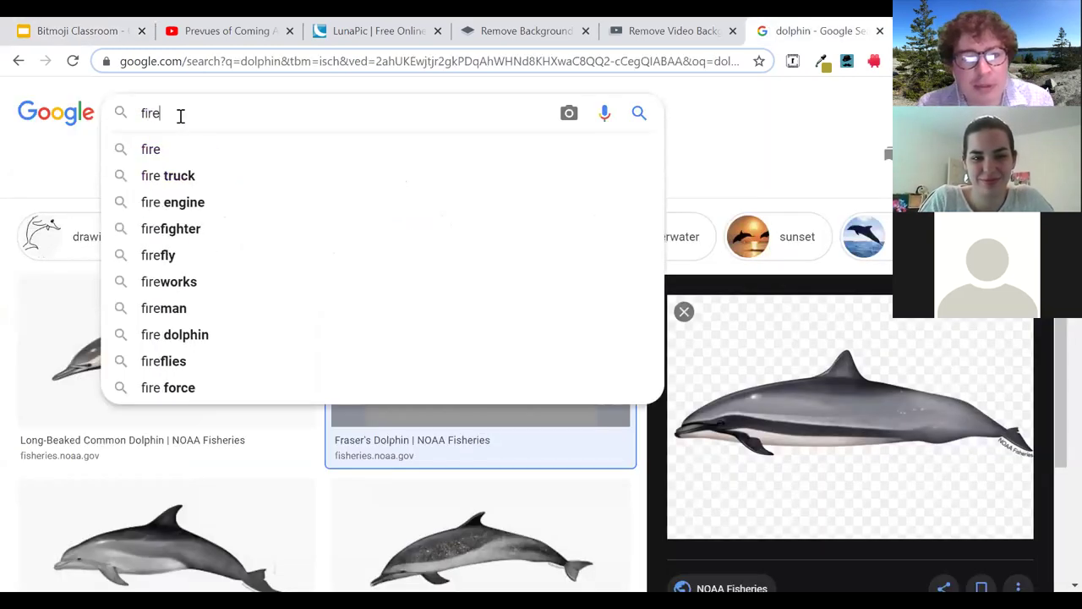
key(Return)
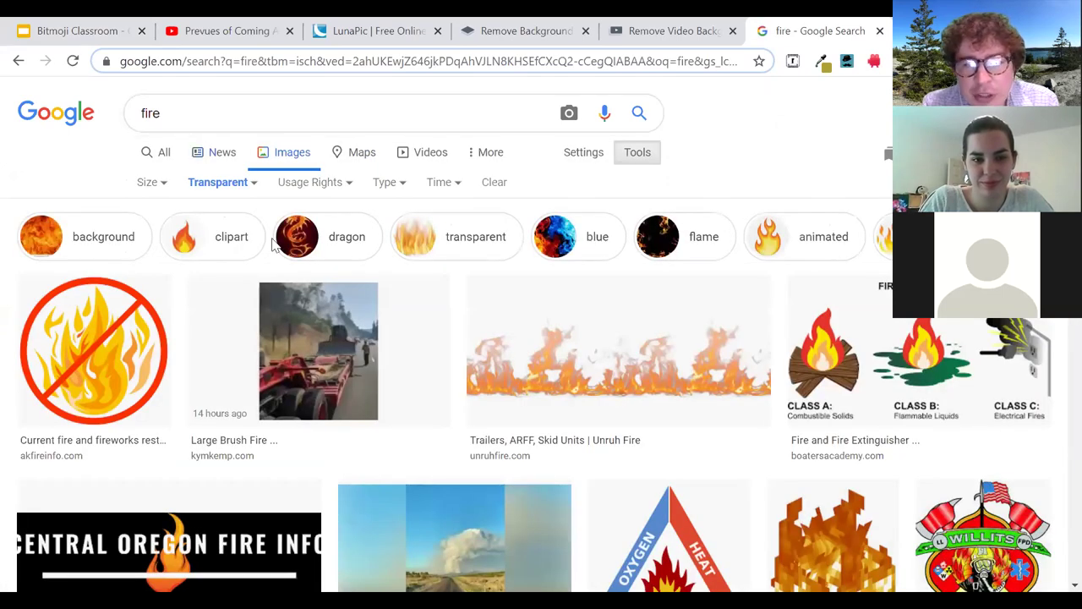
- Filter the transparent fire image results to the GIF type
click(569, 359)
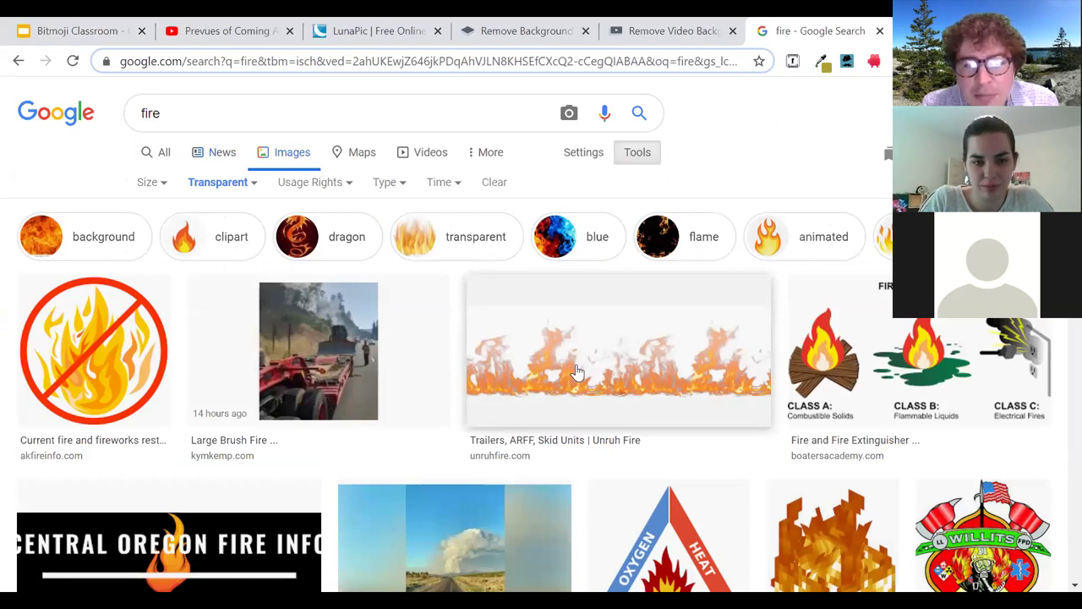
click(401, 186)
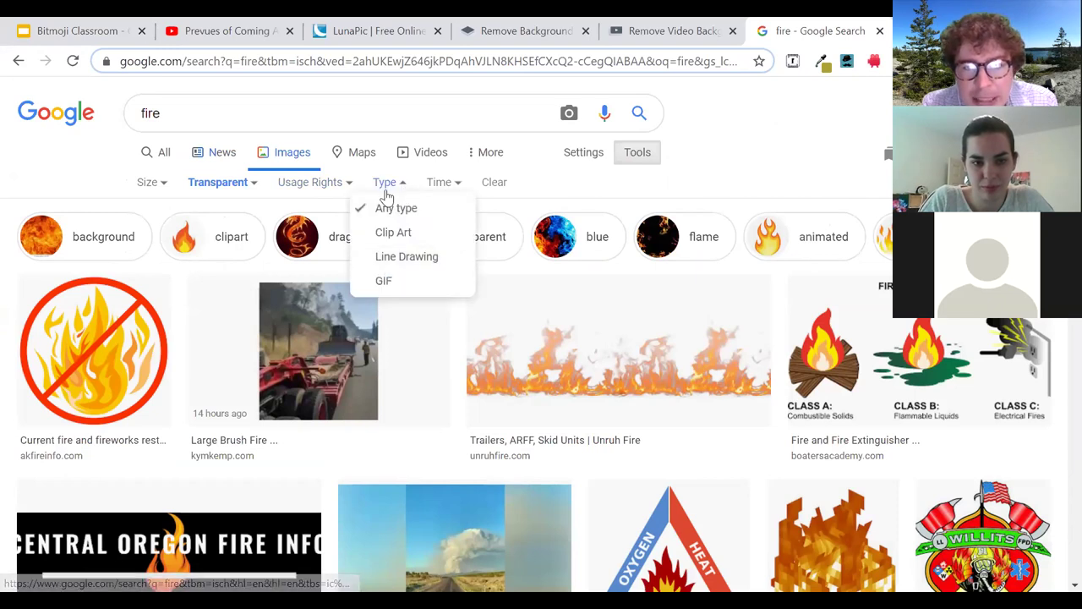
click(387, 282)
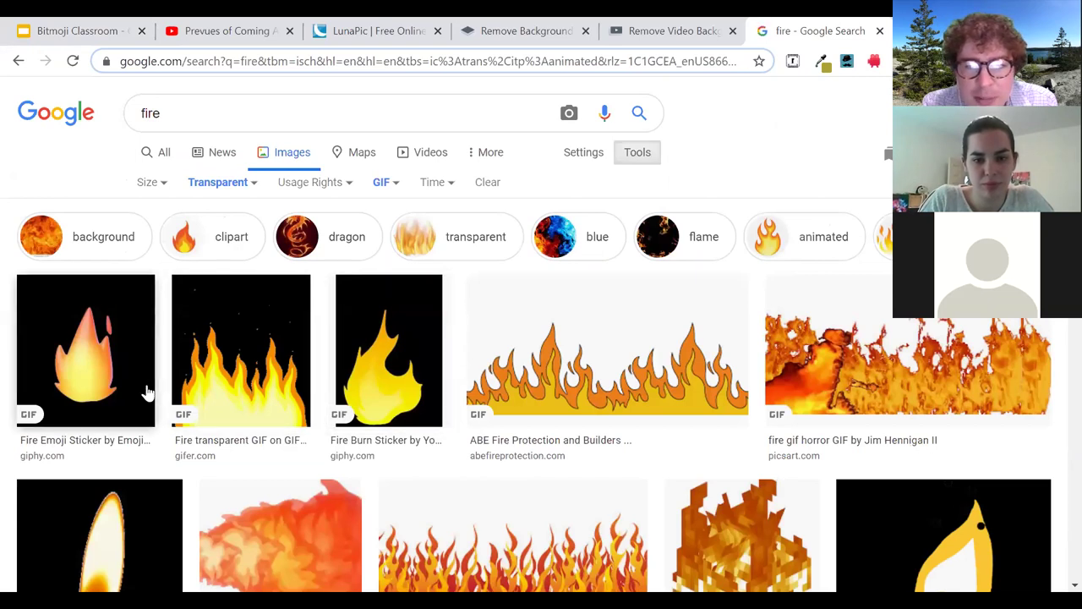
- Preview the Fire Emoji Sticker GIF from giphy.com and insert it into the GIFs slide of the Bitmoji Classroom presentation
click(77, 361)
click(78, 361)
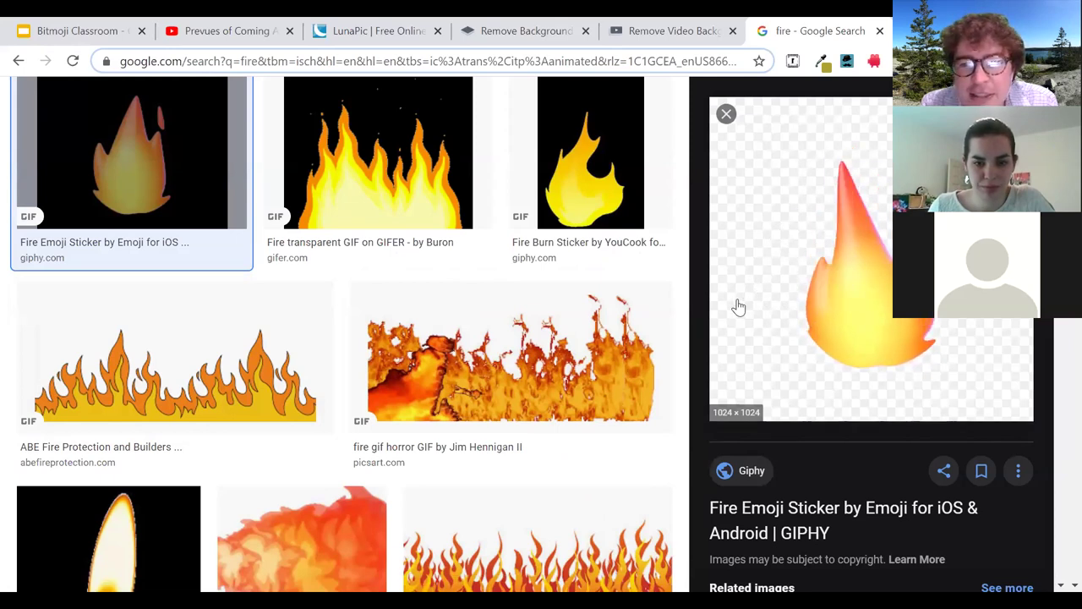
drag(738, 307, 617, 355)
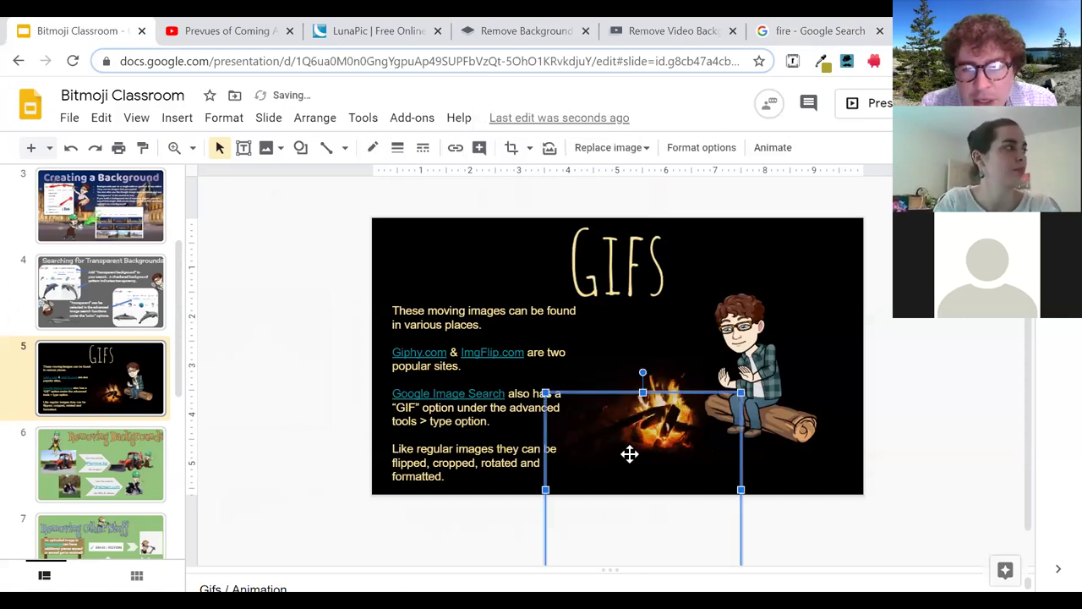
- Shrink the flame GIF to about 1.8 inches wide and place it directly after the slide's GIFS title
drag(566, 418, 493, 324)
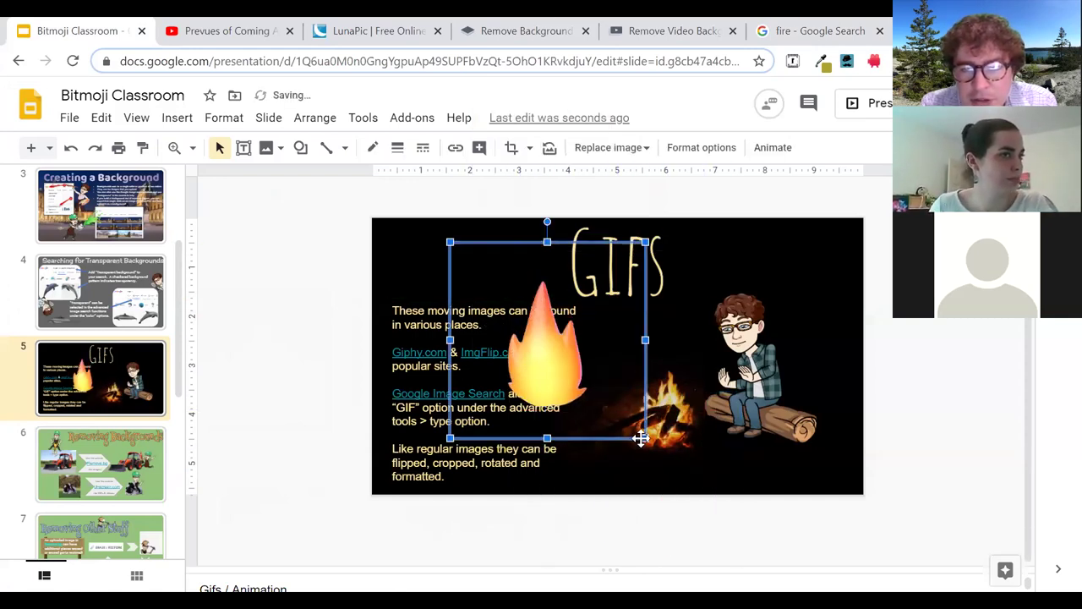
drag(641, 437, 528, 336)
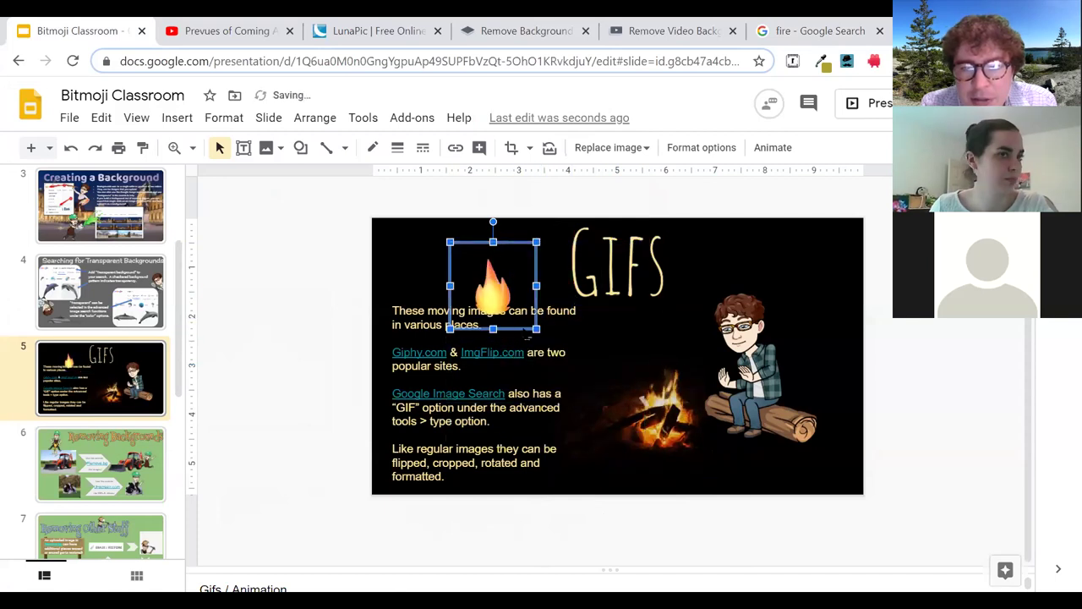
drag(492, 299, 691, 275)
click(290, 357)
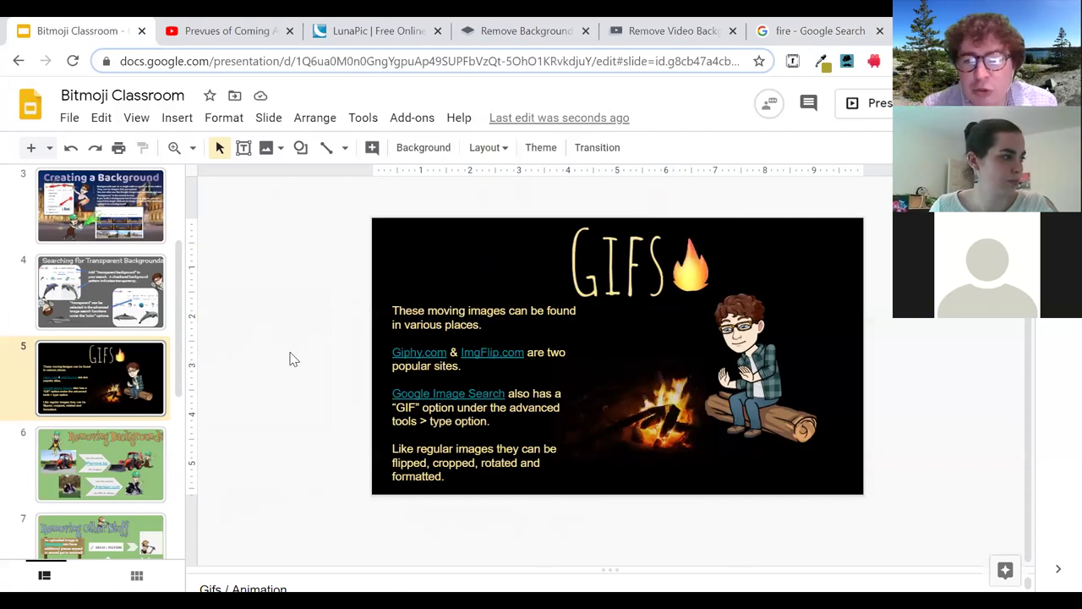
- Examine the crop area of the campfire GIF beside the seated Bitmoji character
click(651, 377)
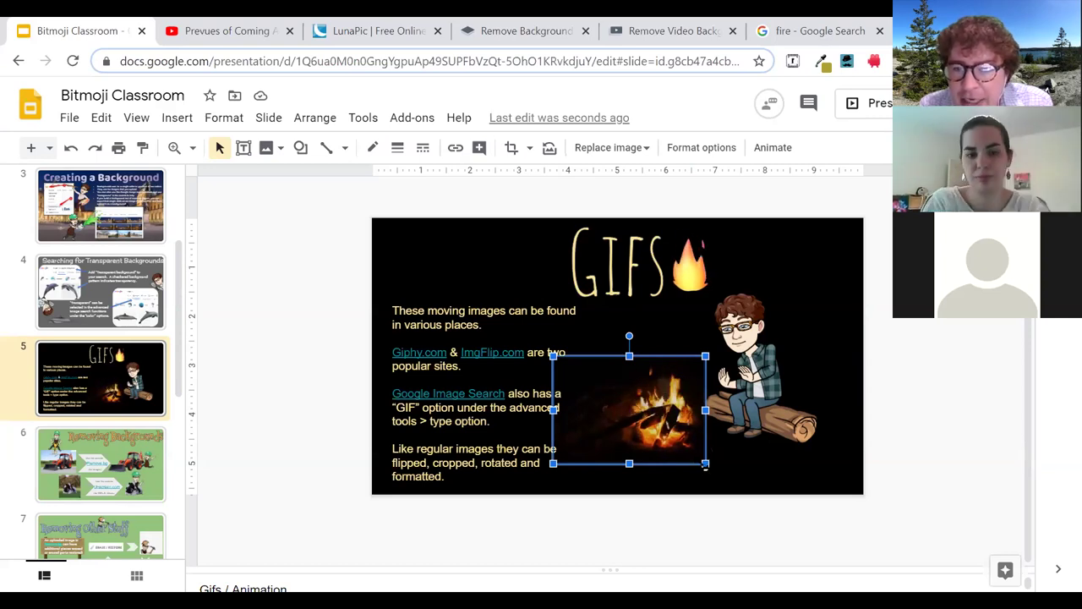
double_click(643, 430)
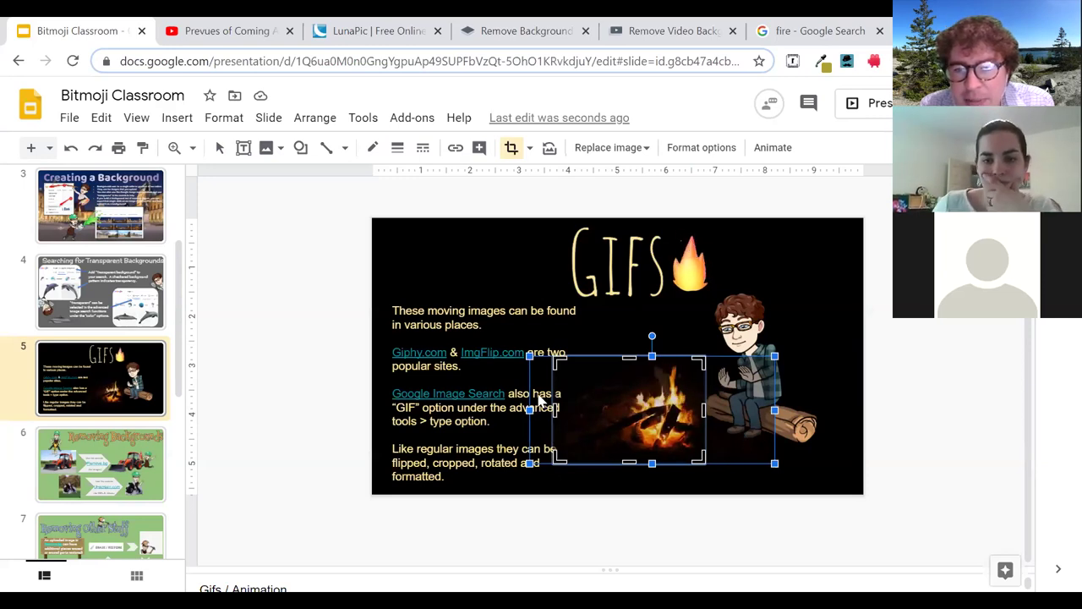
click(331, 402)
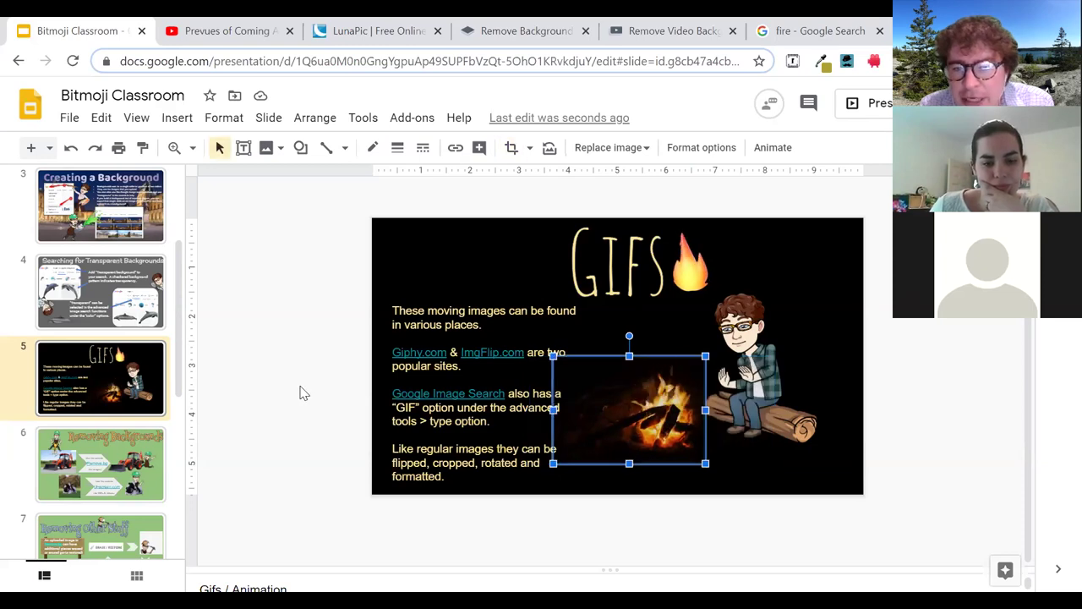
click(300, 392)
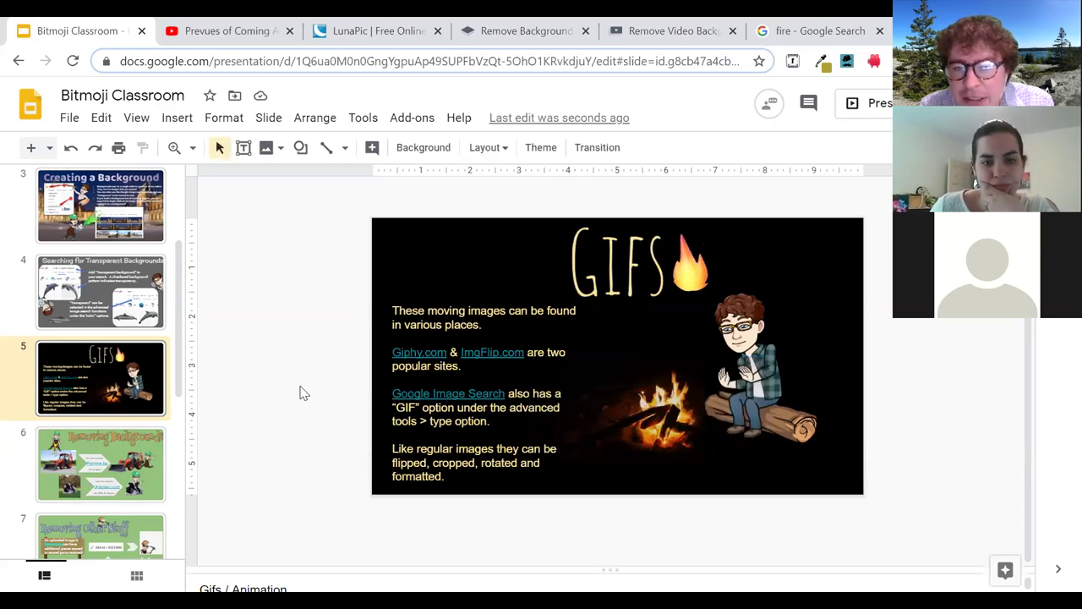
- Crop the empty strip below the flame GIF and move the flame above the first text line, ahead of the title
click(694, 272)
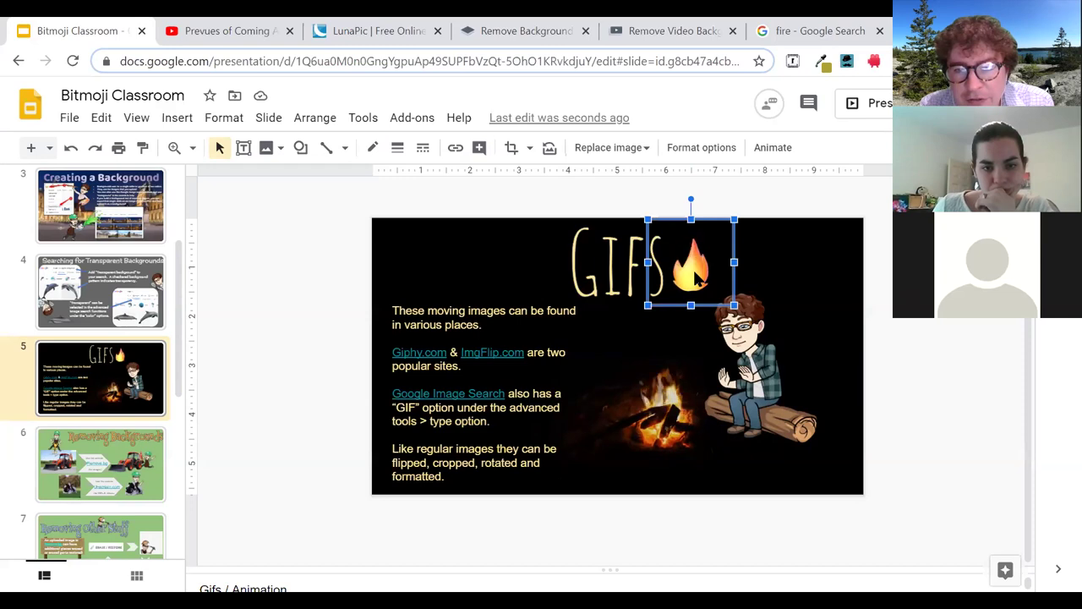
double_click(696, 278)
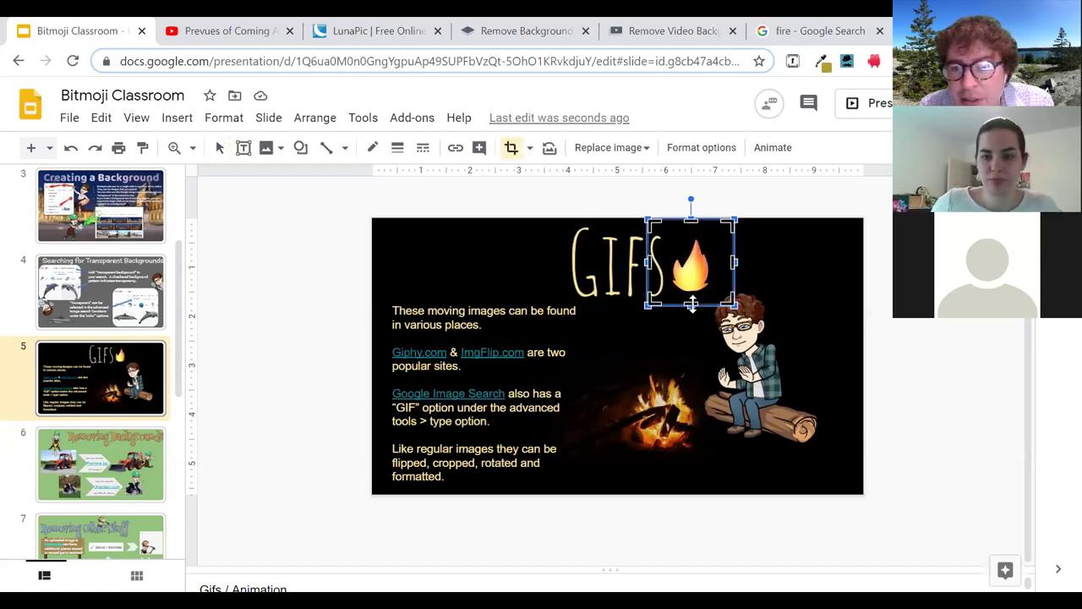
drag(692, 305, 693, 284)
key(Escape)
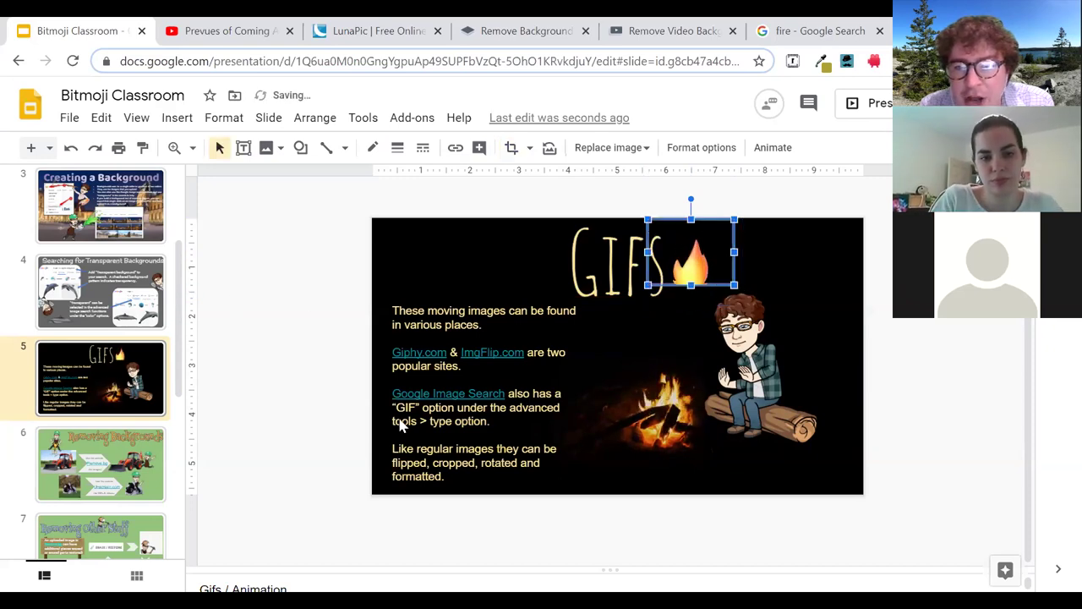
click(310, 437)
drag(684, 272, 476, 297)
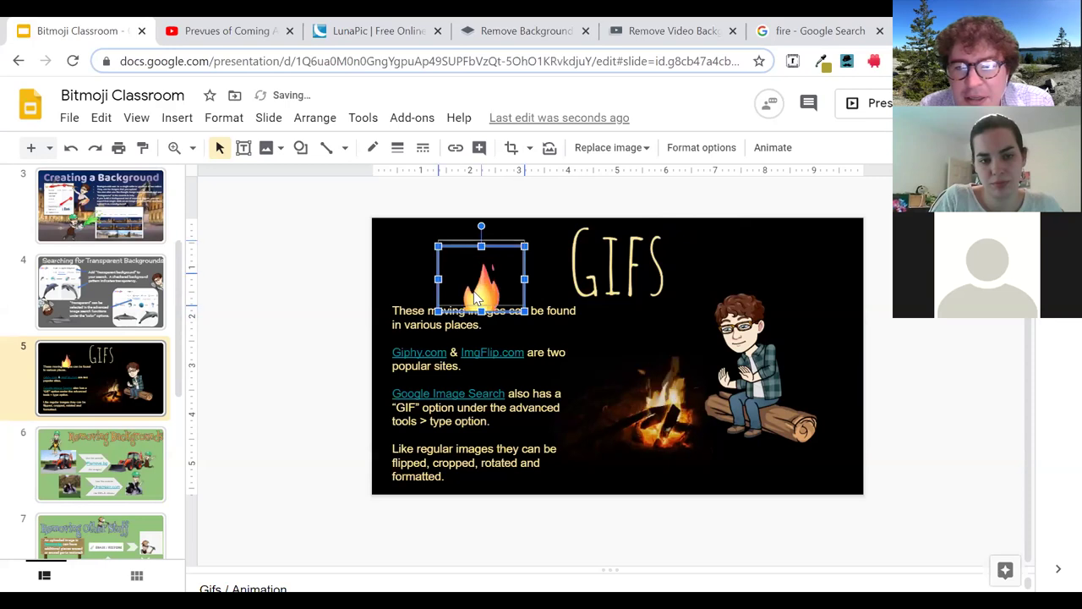
click(267, 341)
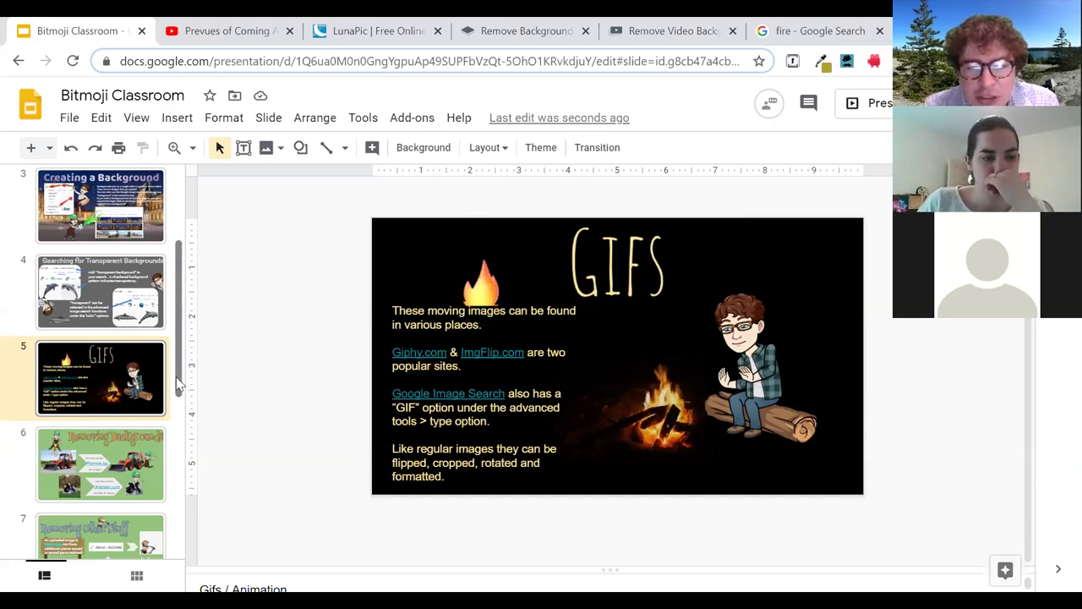
- Review the Removing Backgrounds slide and the GIFs slide, ending on Removing Backgrounds
click(130, 464)
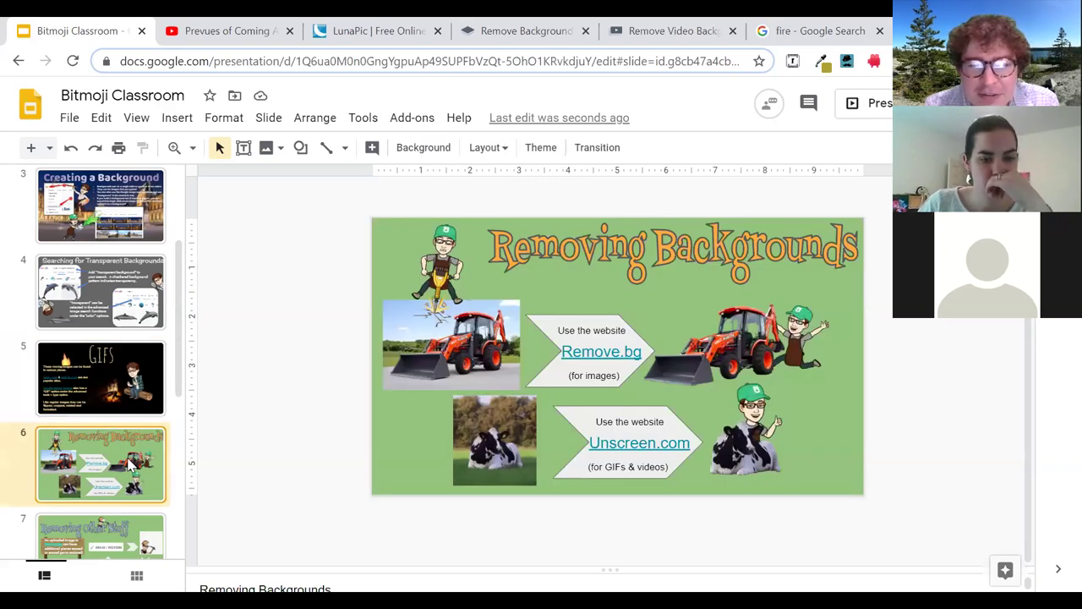
click(106, 320)
click(110, 357)
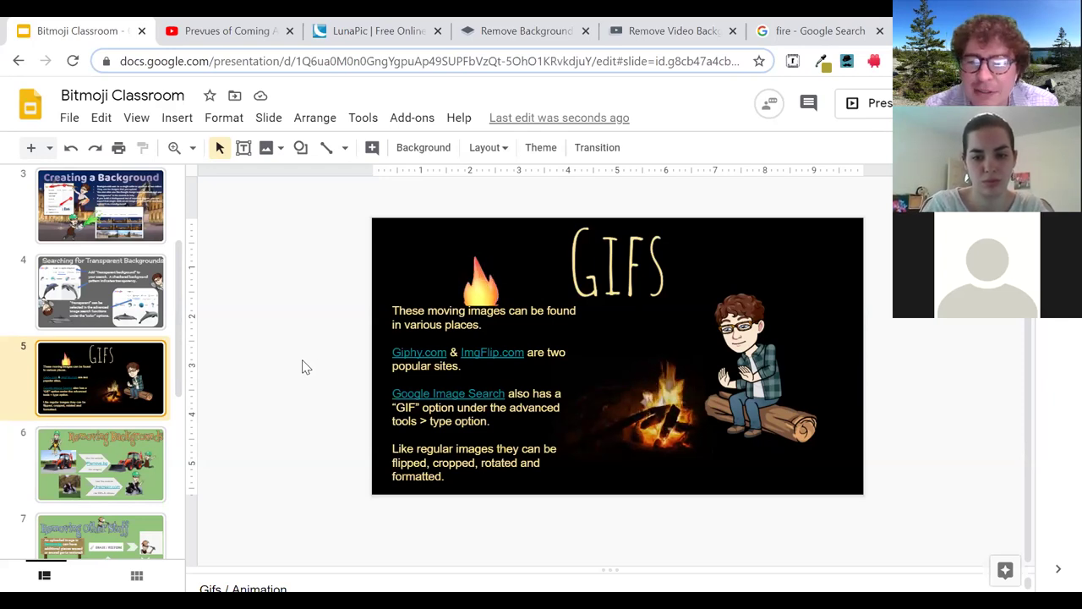
click(91, 480)
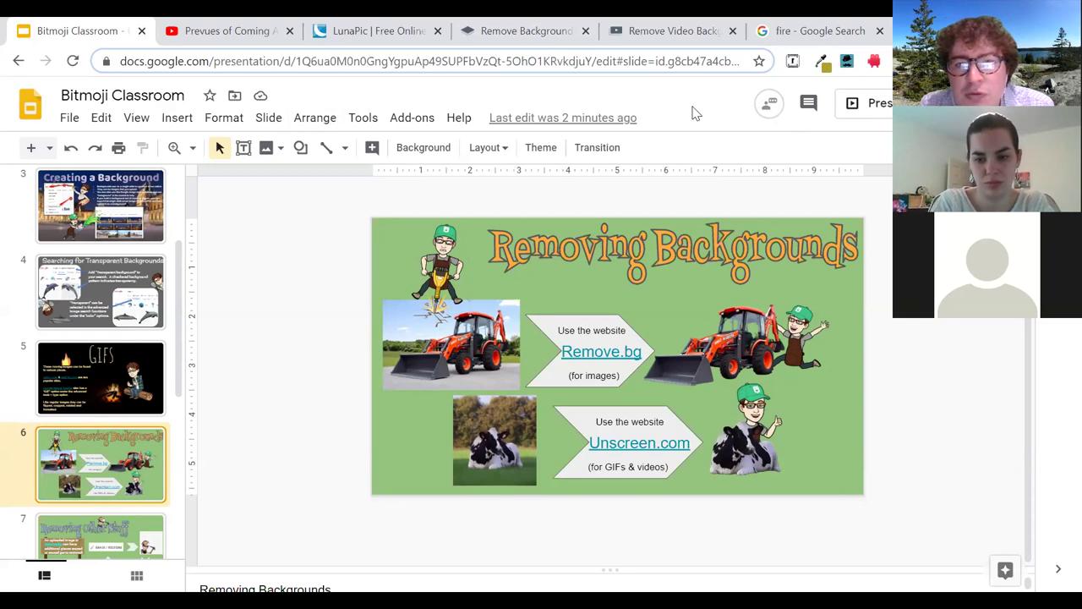
- Switch to the remove.bg site and start an image upload to browse for a file
key(ctrl+4)
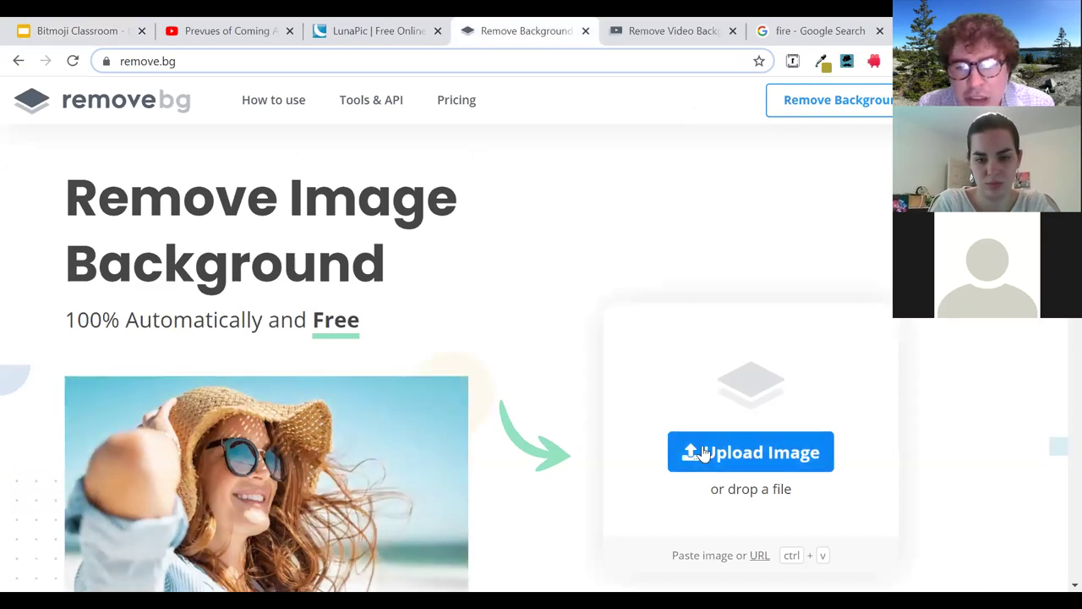
click(705, 453)
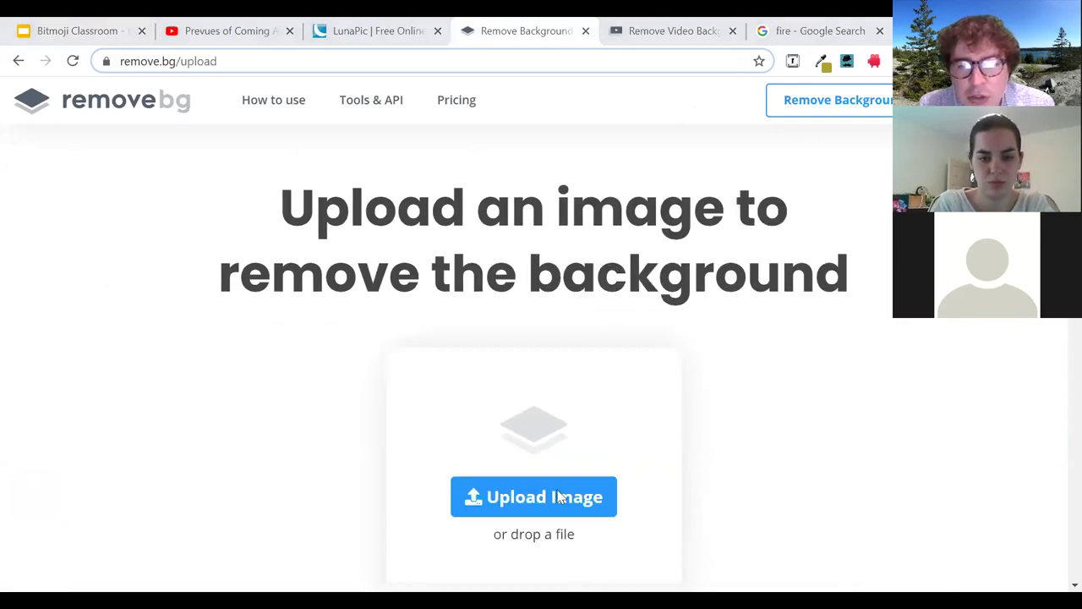
click(557, 498)
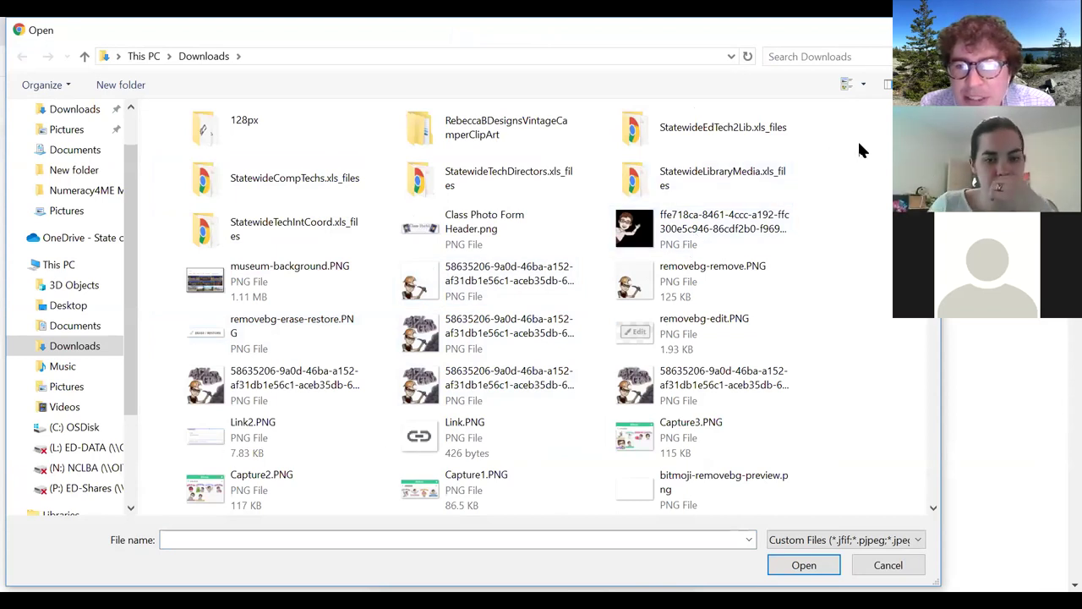
- Look through the Downloads folder for a picture to upload and cancel the file selection
scroll(861, 150, down, 20)
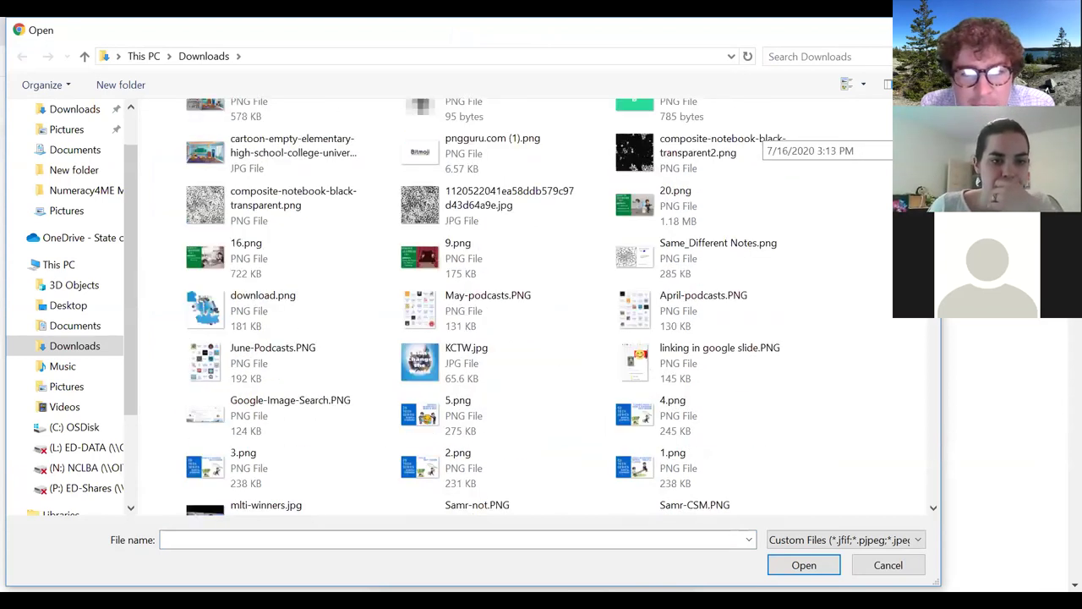
scroll(860, 150, down, 2)
scroll(860, 150, up, 8)
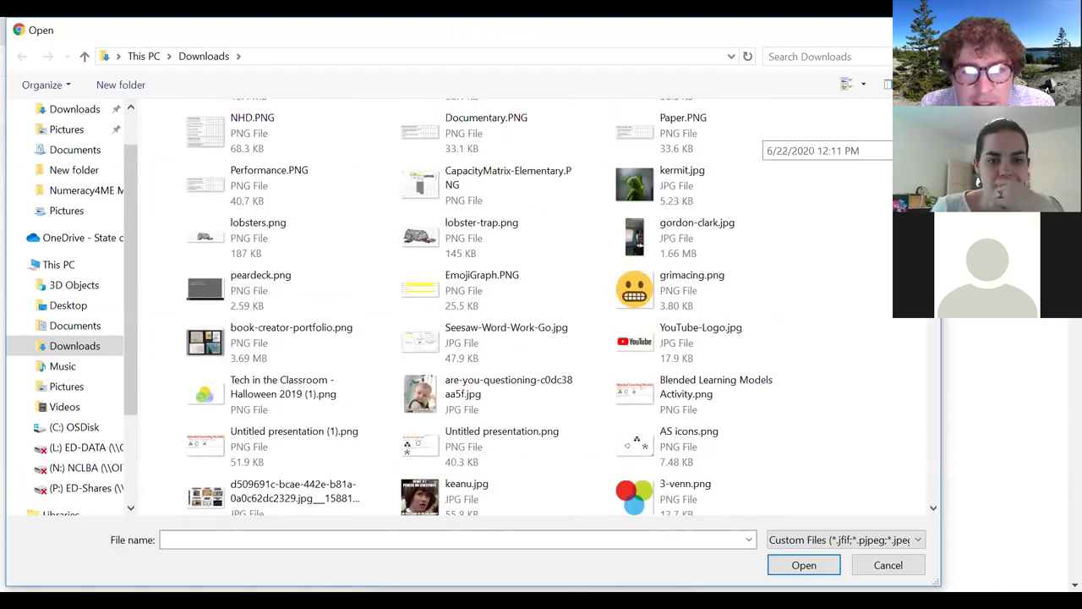
scroll(861, 151, up, 5)
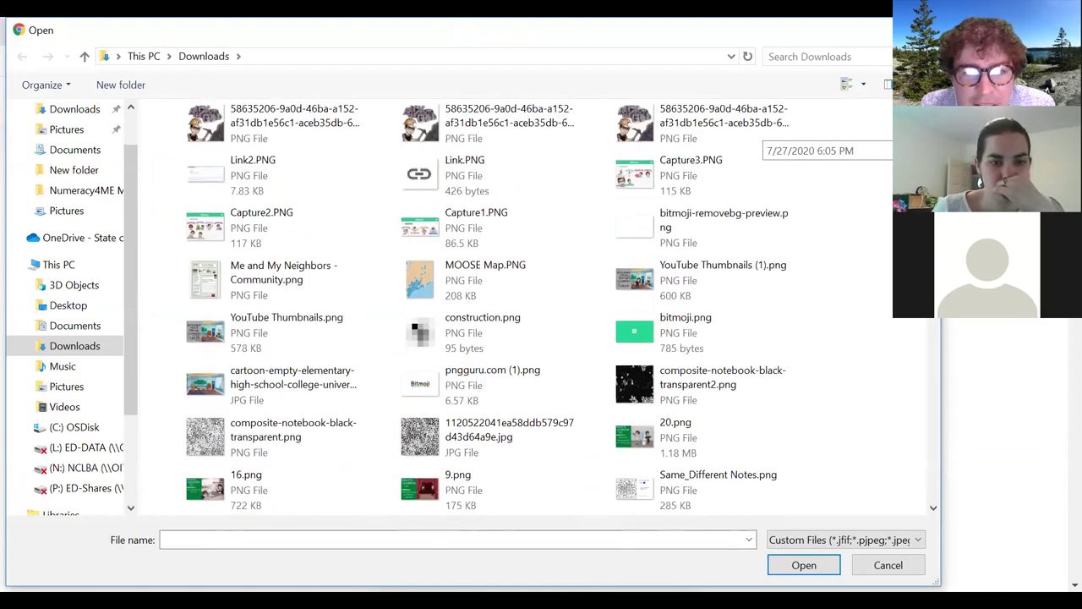
scroll(861, 150, up, 2)
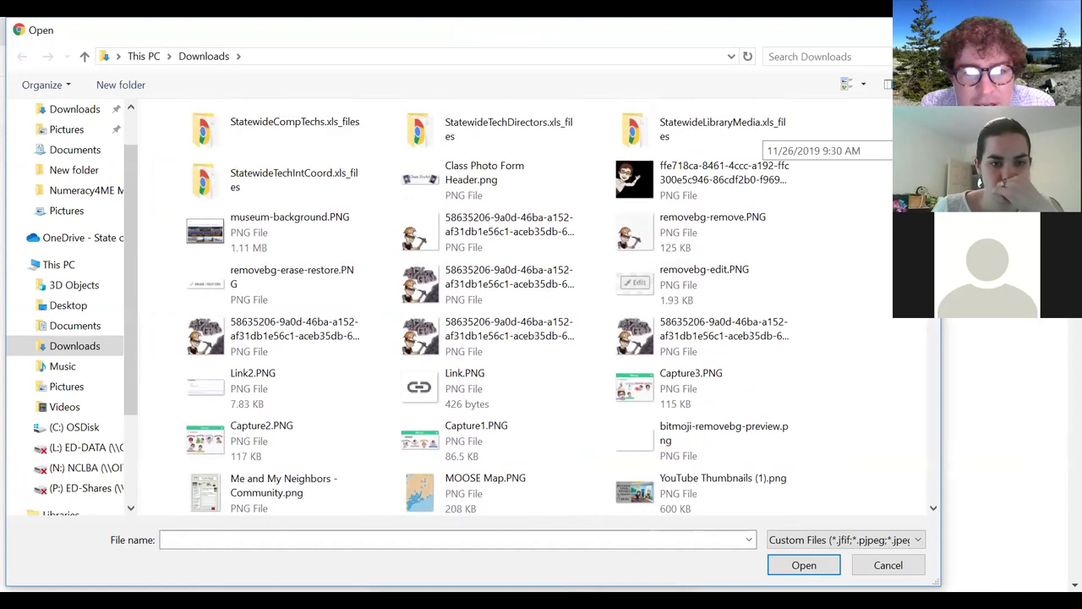
scroll(861, 150, up, 1)
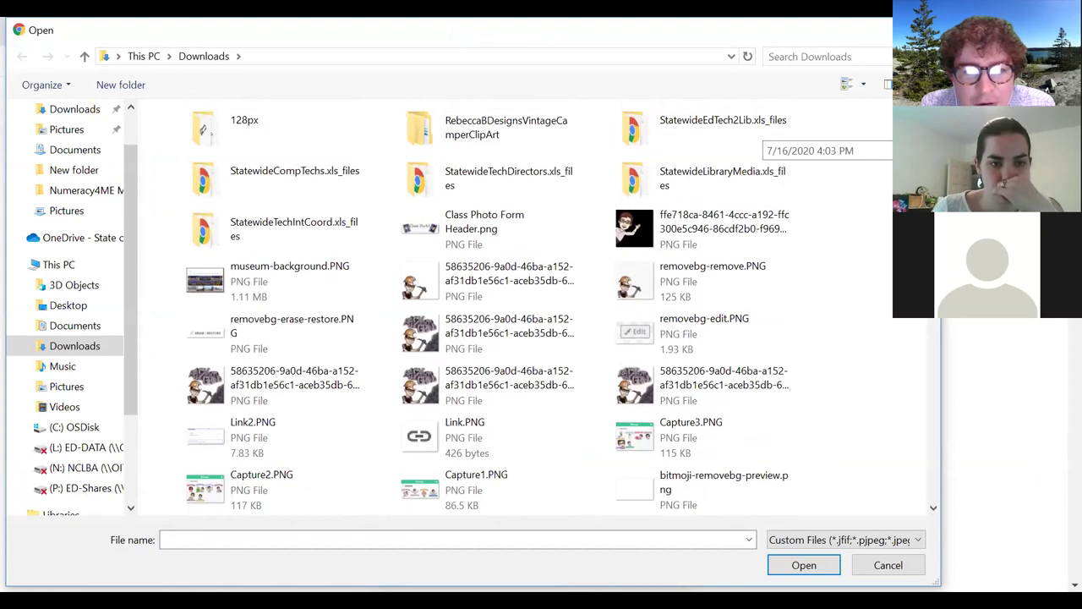
scroll(861, 150, down, 6)
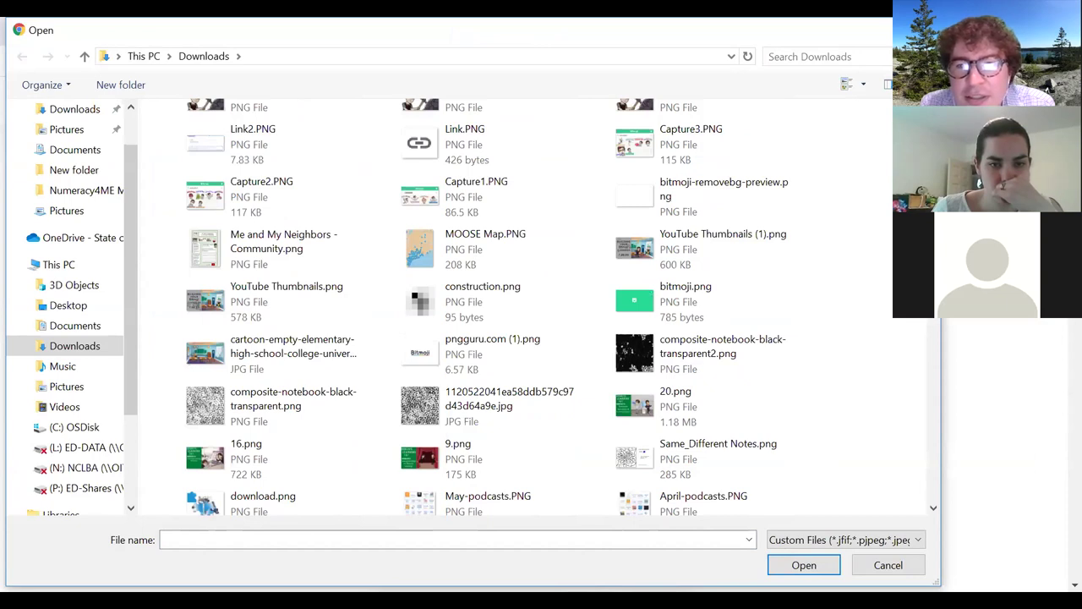
key(Escape)
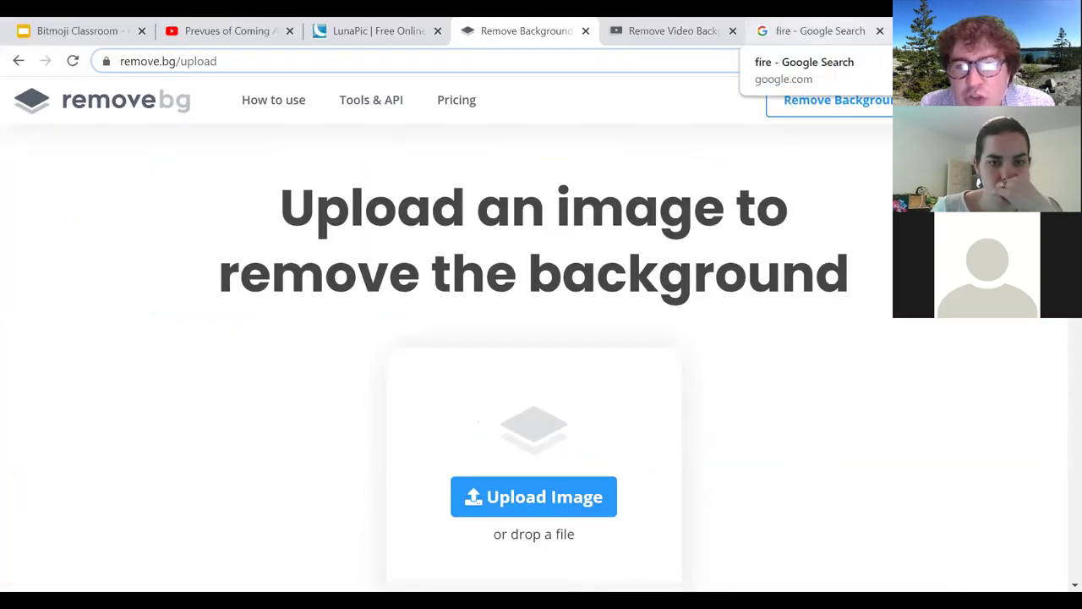
- Switch to the Google image search, clear the transparent and GIF filters, and search for "tractor" images
click(816, 31)
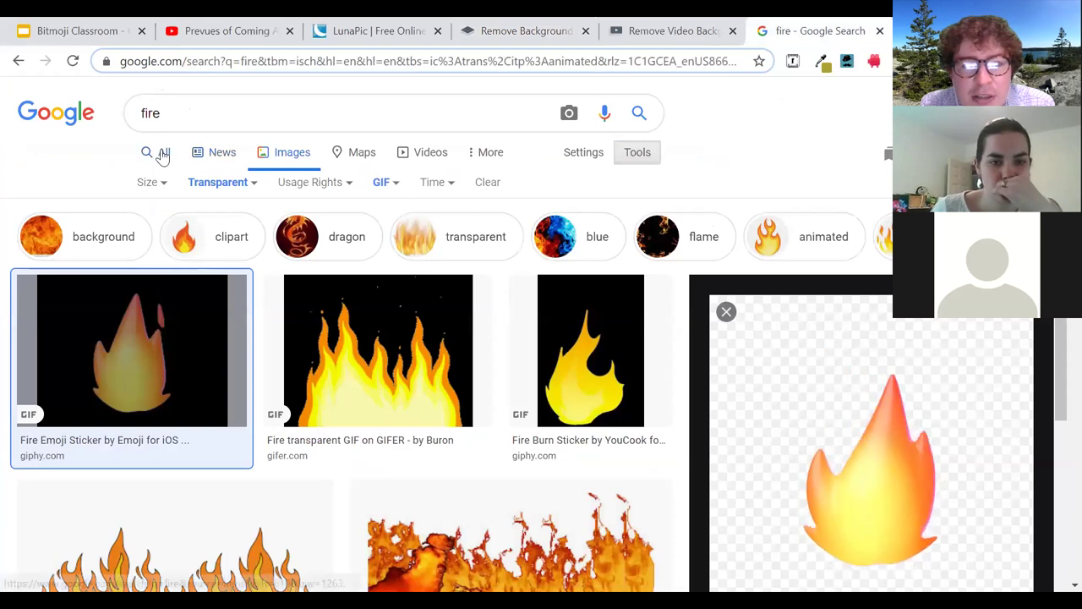
click(484, 179)
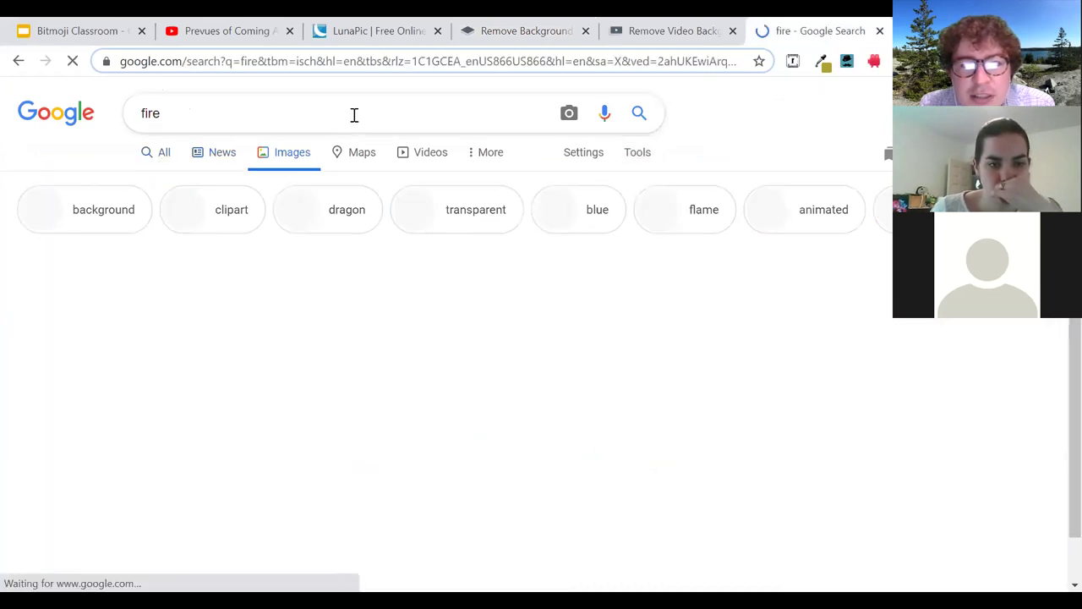
double_click(323, 112)
text(tractor)
key(Return)
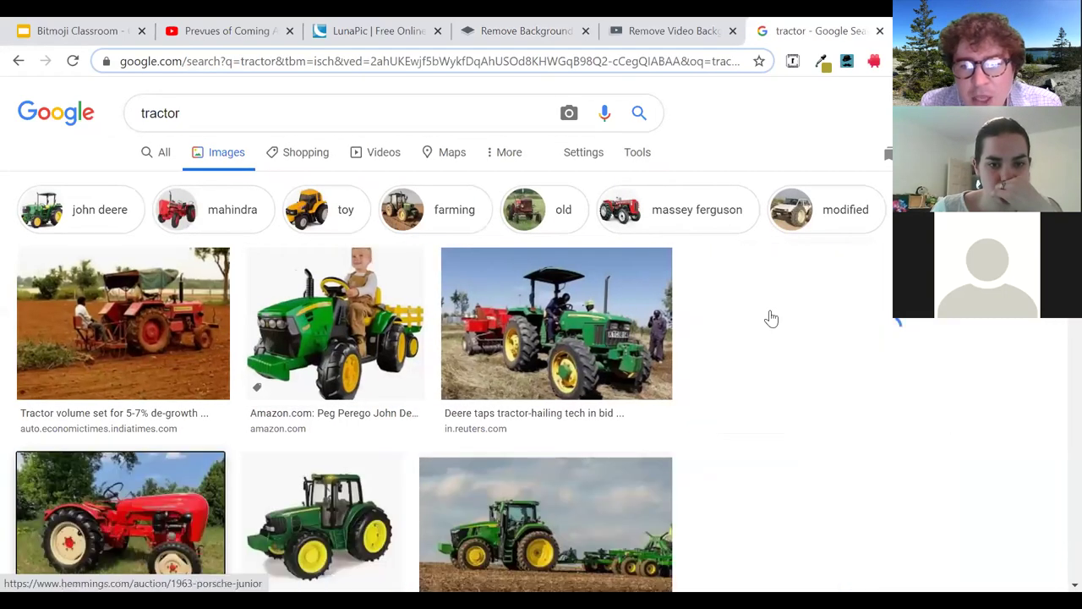
- Upload the red 1963 Porsche-Diesel tractor photo from its Hemmings auction page to remove.bg and download the cut-out
click(771, 317)
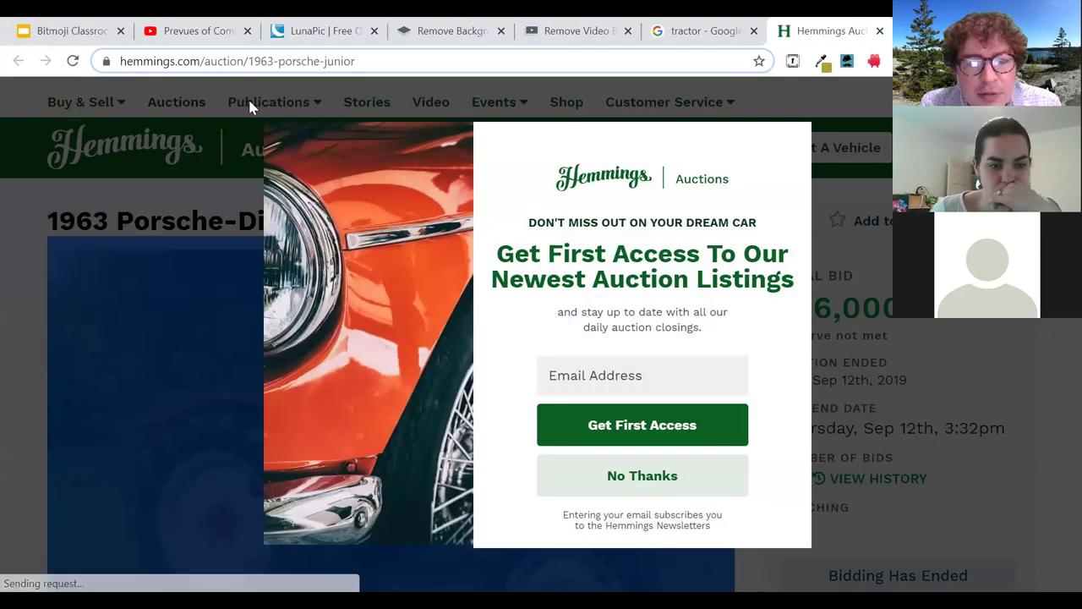
click(600, 490)
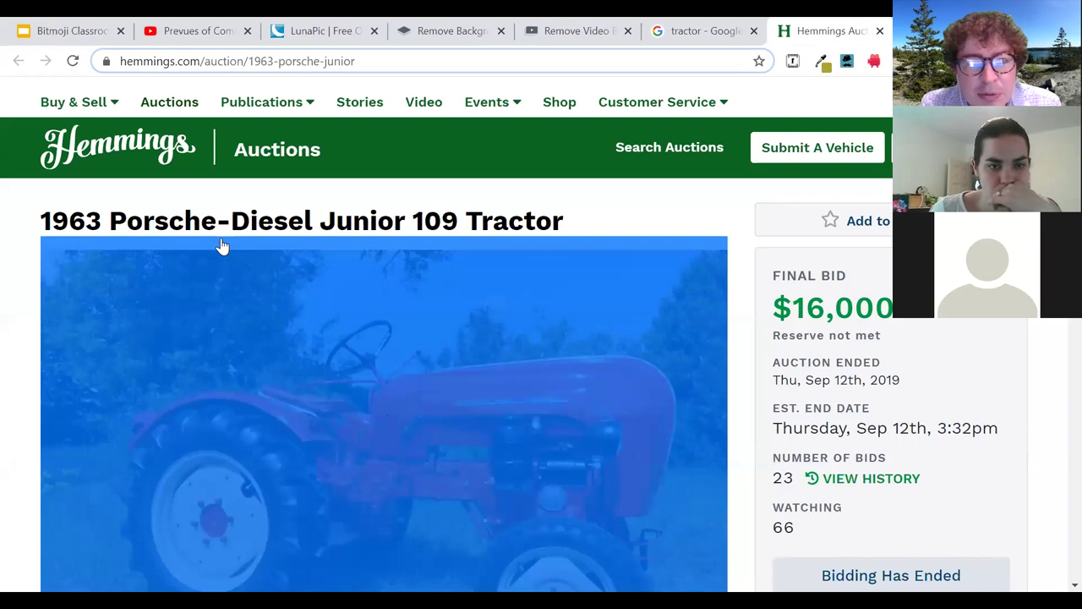
drag(221, 245, 449, 49)
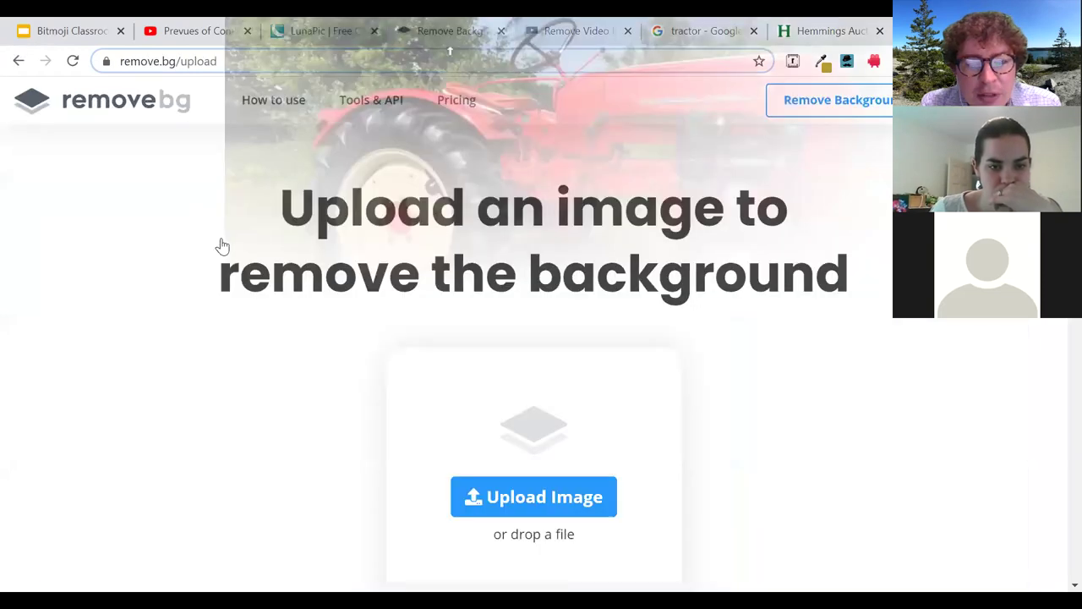
drag(222, 245, 310, 481)
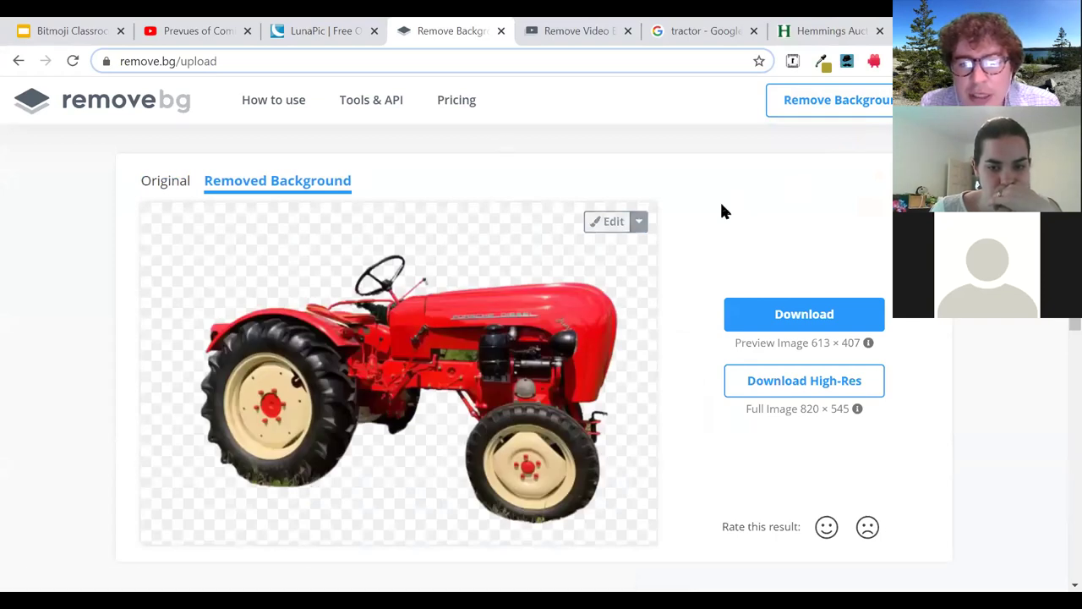
click(427, 406)
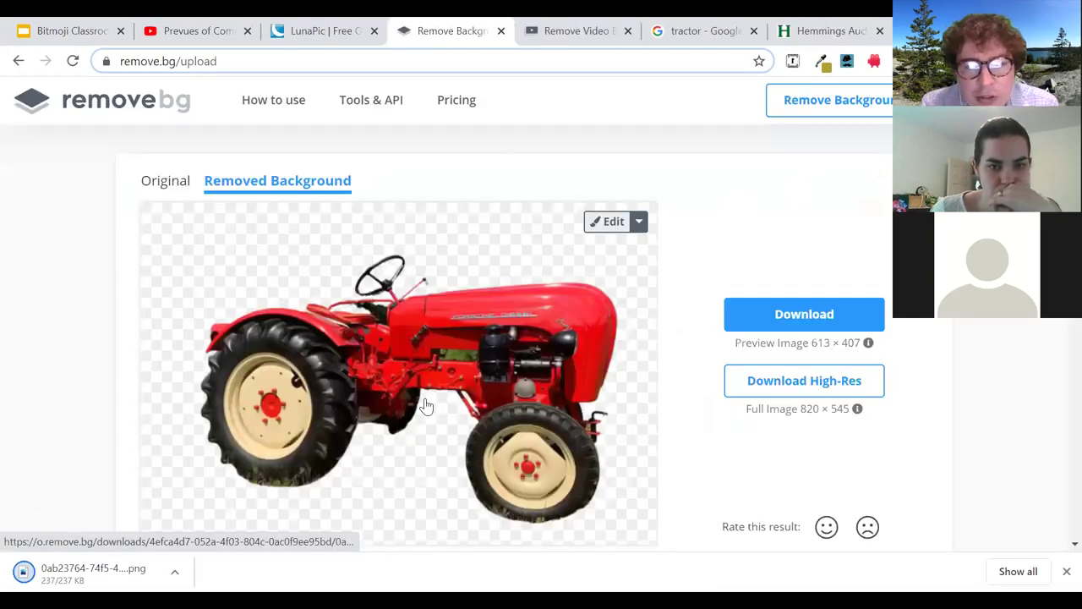
- Open the tractor cut-out for editing, try restoring some background above its hood, and undo the stroke
click(612, 225)
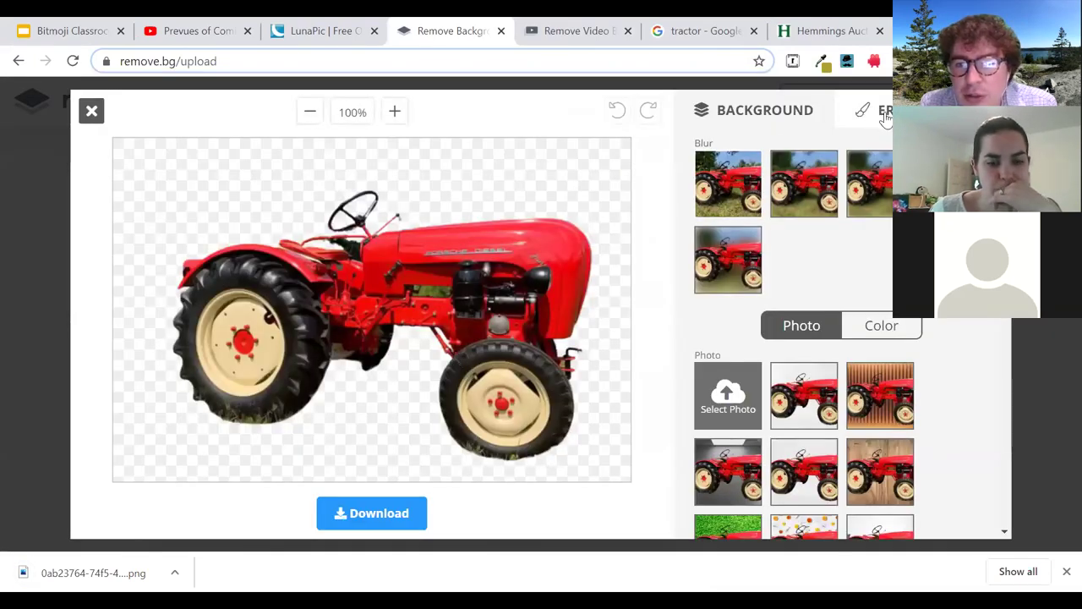
click(883, 111)
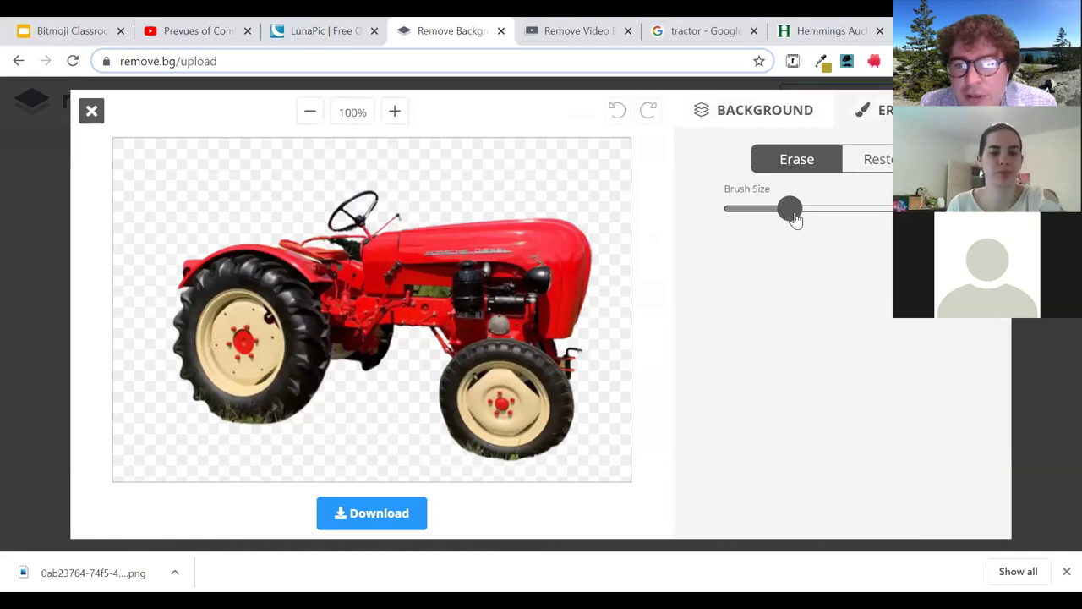
click(891, 169)
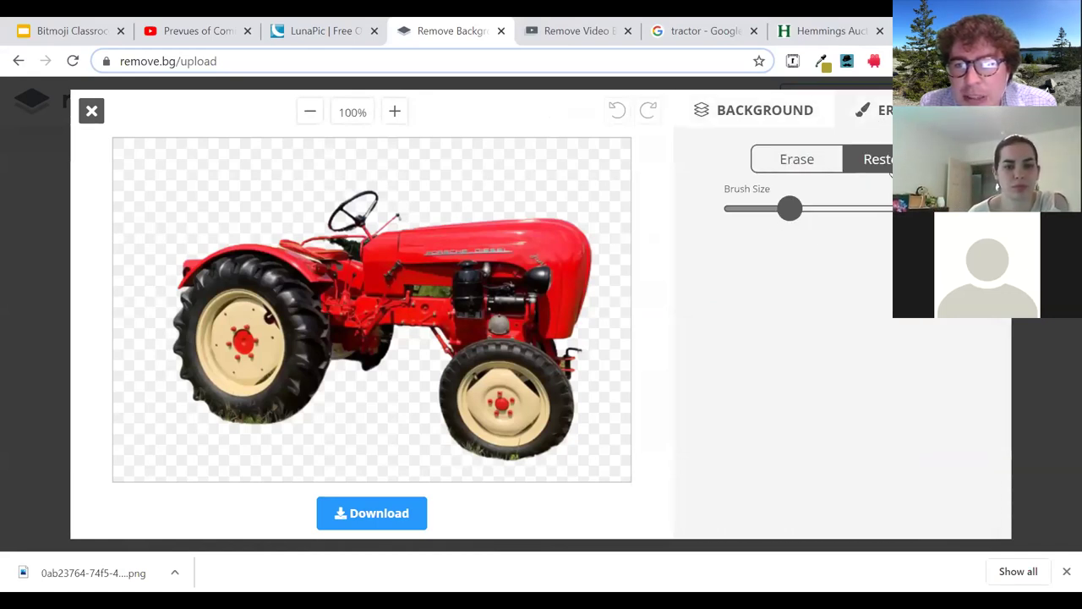
mouse_move(588, 230)
mouse_down()
mouse_move(587, 217)
mouse_move(507, 212)
mouse_up()
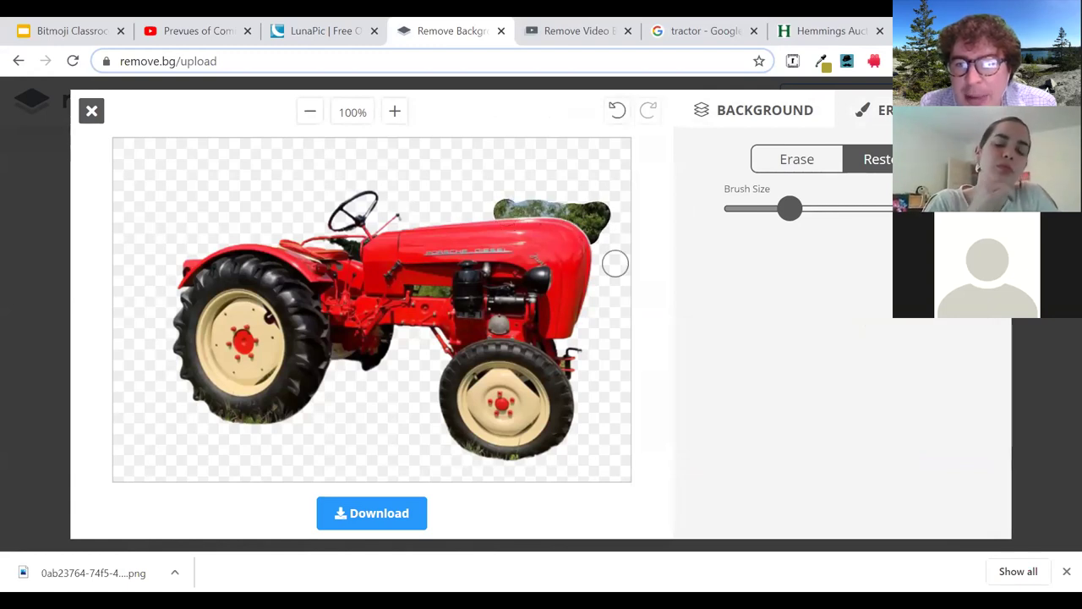
click(618, 111)
- Erase the steering wheel from the tractor cut-out
click(782, 166)
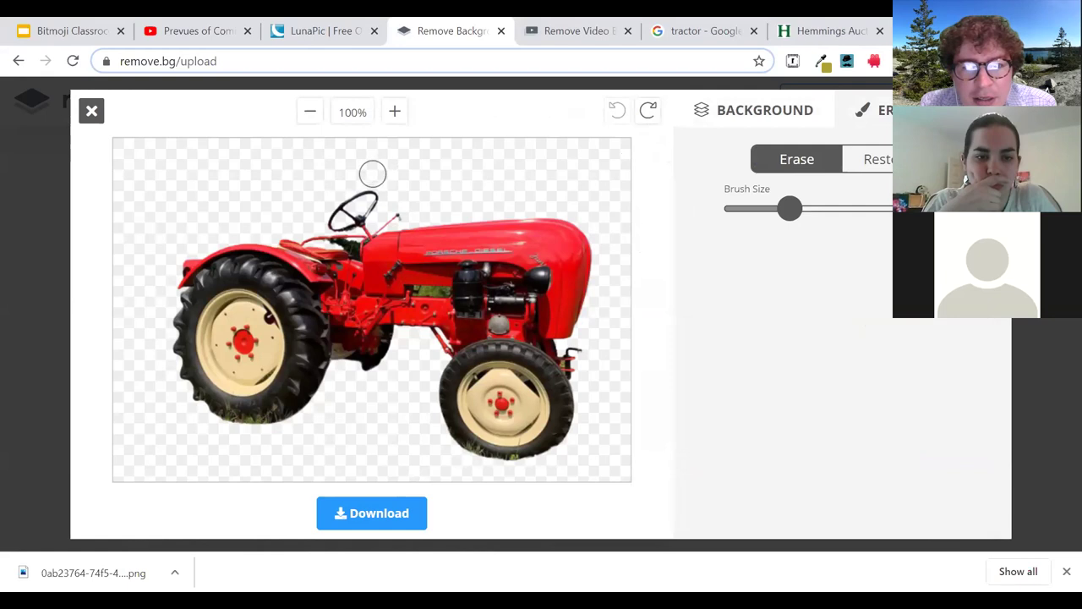
mouse_move(365, 206)
mouse_down()
mouse_move(332, 220)
mouse_move(360, 191)
mouse_move(343, 219)
mouse_up()
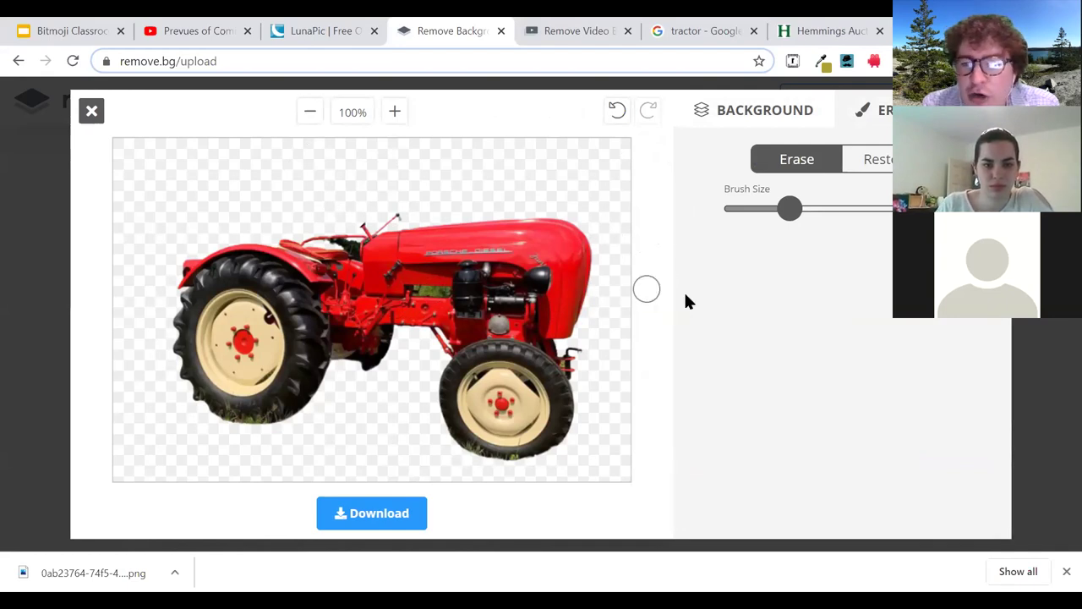
- Try the wooden photo background behind the tractor and replace it with the green grass photo
click(747, 111)
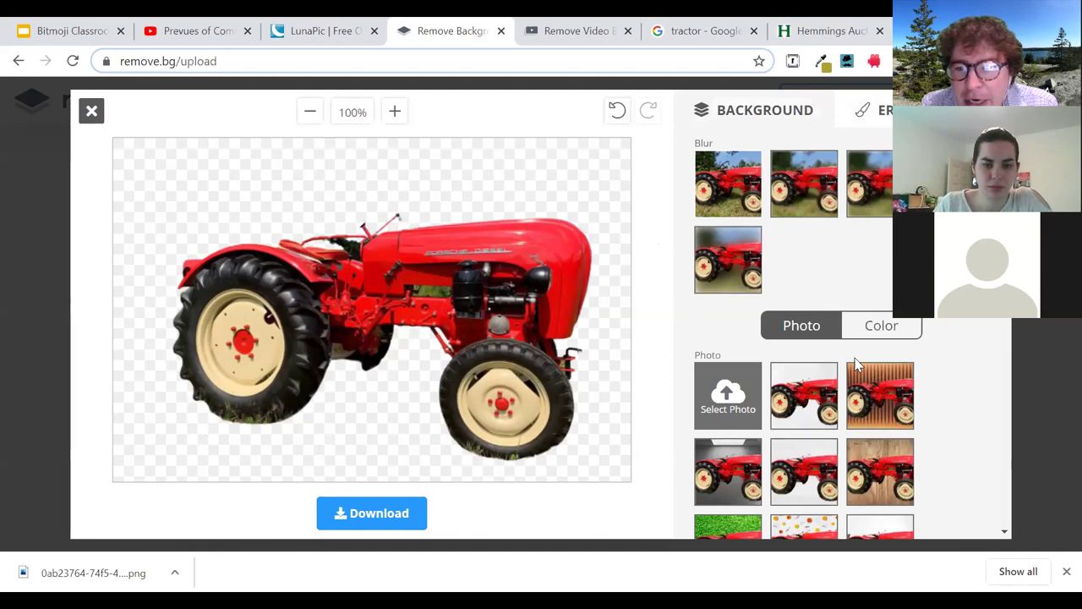
click(864, 495)
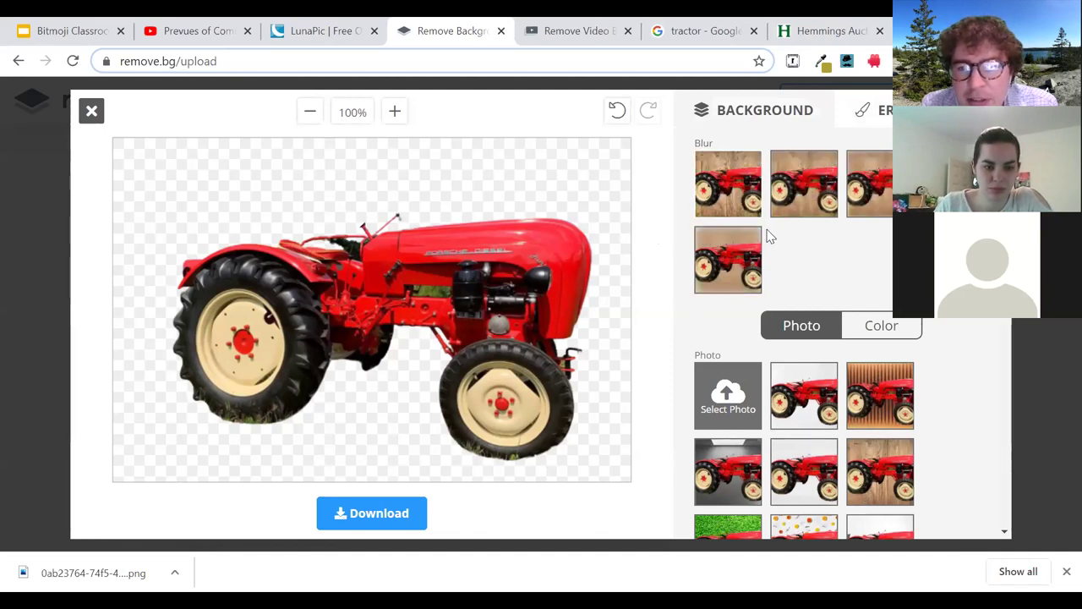
click(725, 530)
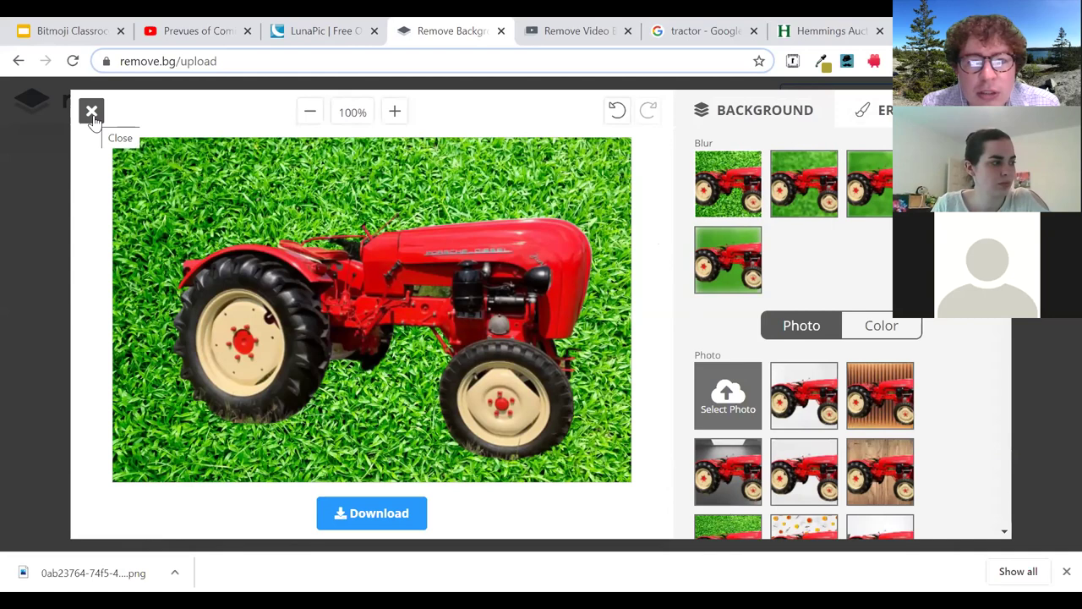
- Switch to unscreen.com and upload Momentum-1.gif from the Downloads folder to remove its background
click(568, 42)
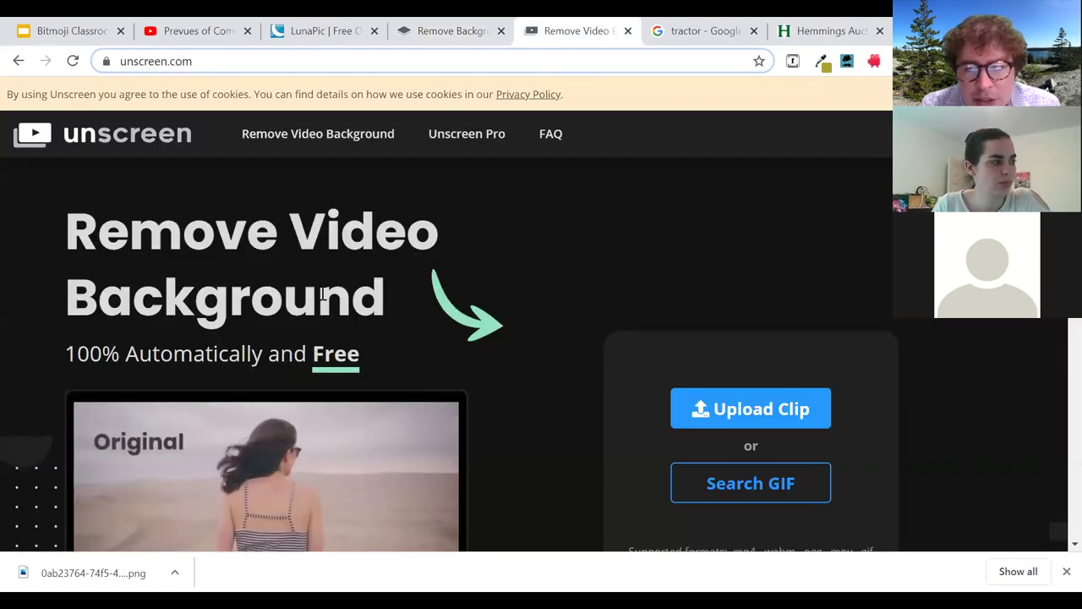
click(763, 413)
click(538, 455)
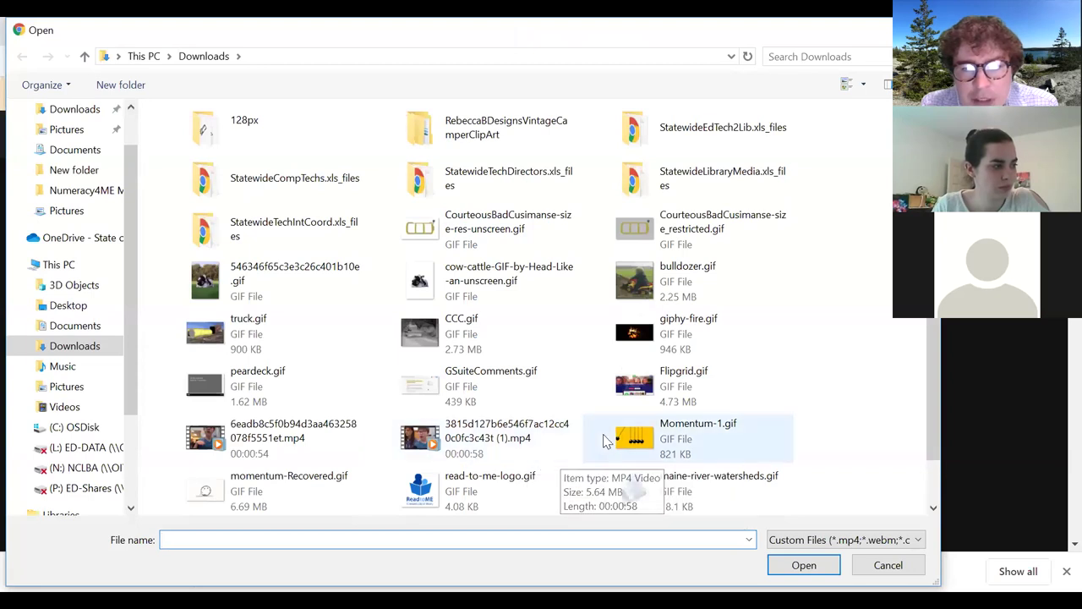
click(634, 443)
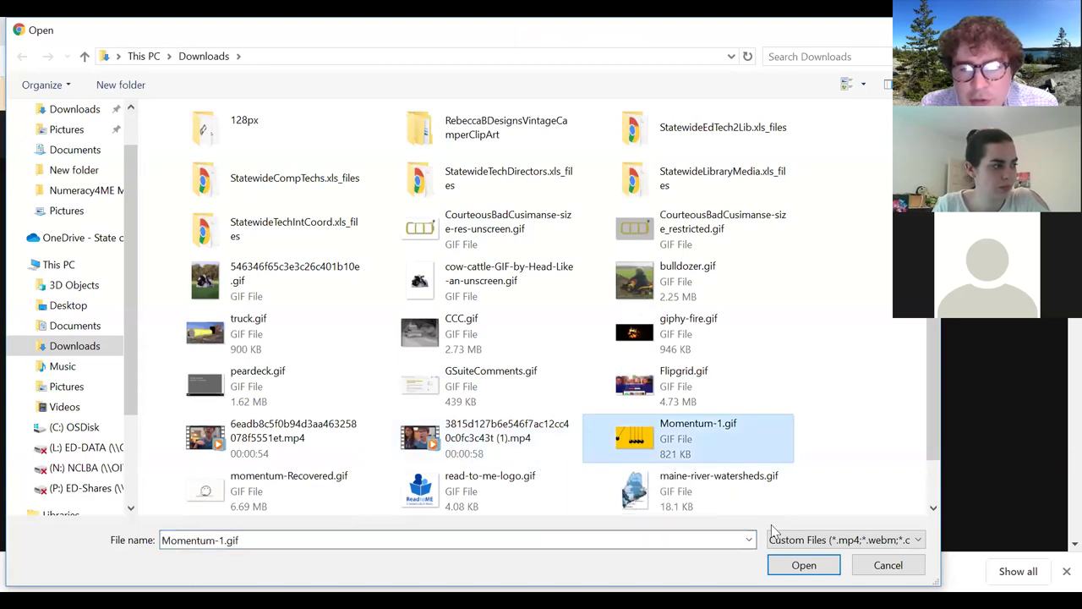
click(807, 571)
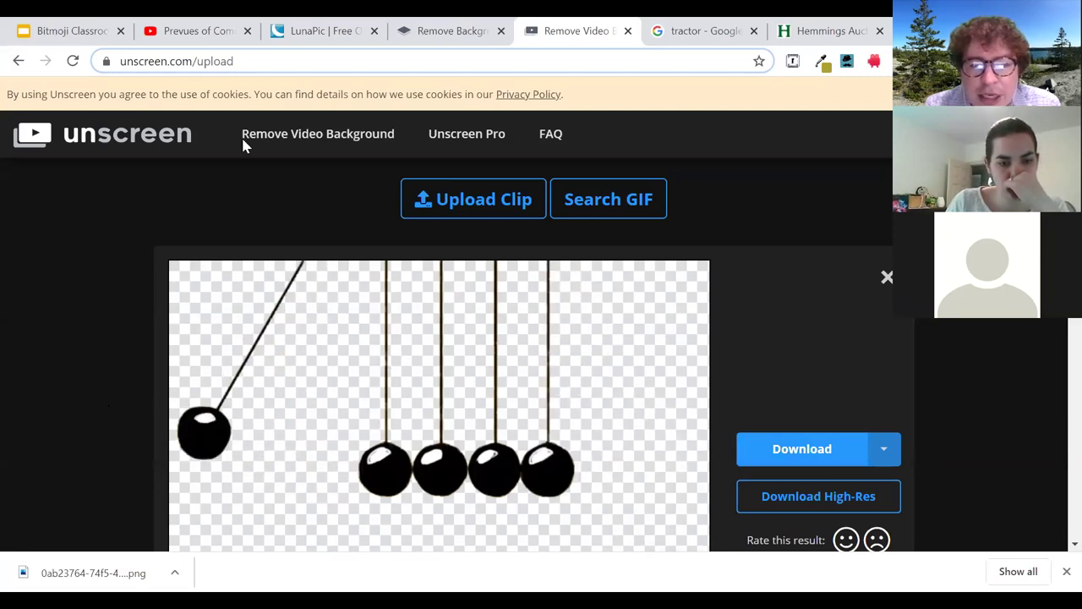
- Return to the Bitmoji Classroom deck and view the Removing Other Stuff slide
click(72, 31)
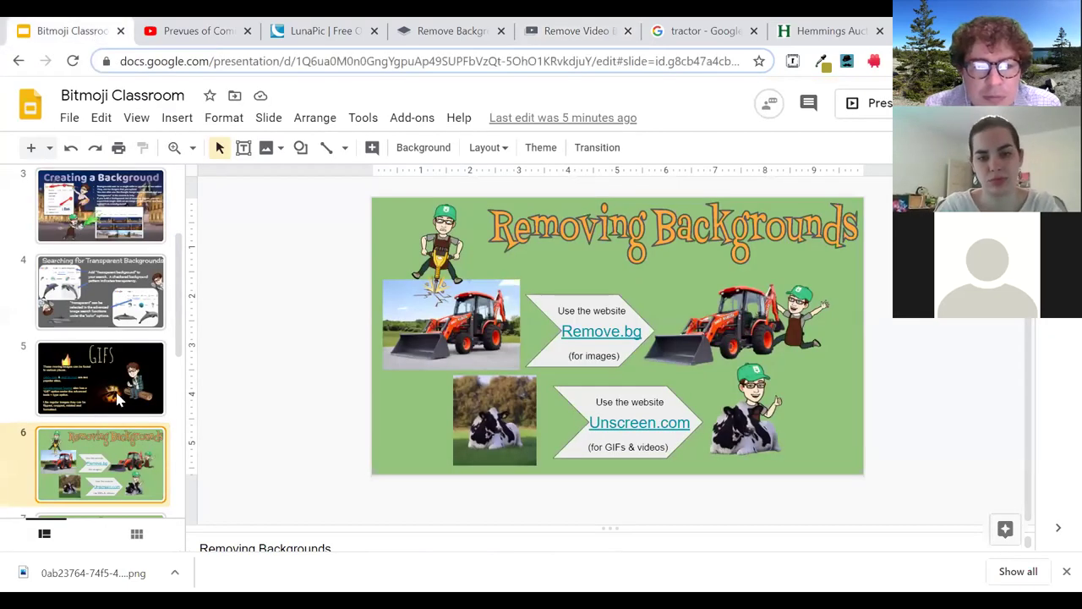
scroll(176, 317, down, 2)
click(95, 381)
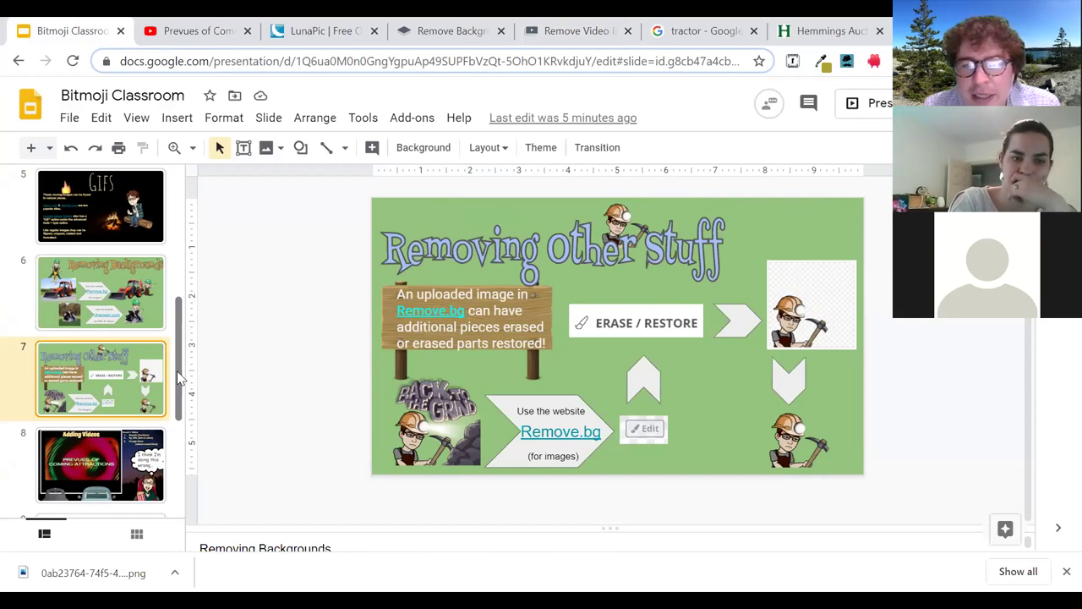
drag(179, 378, 179, 401)
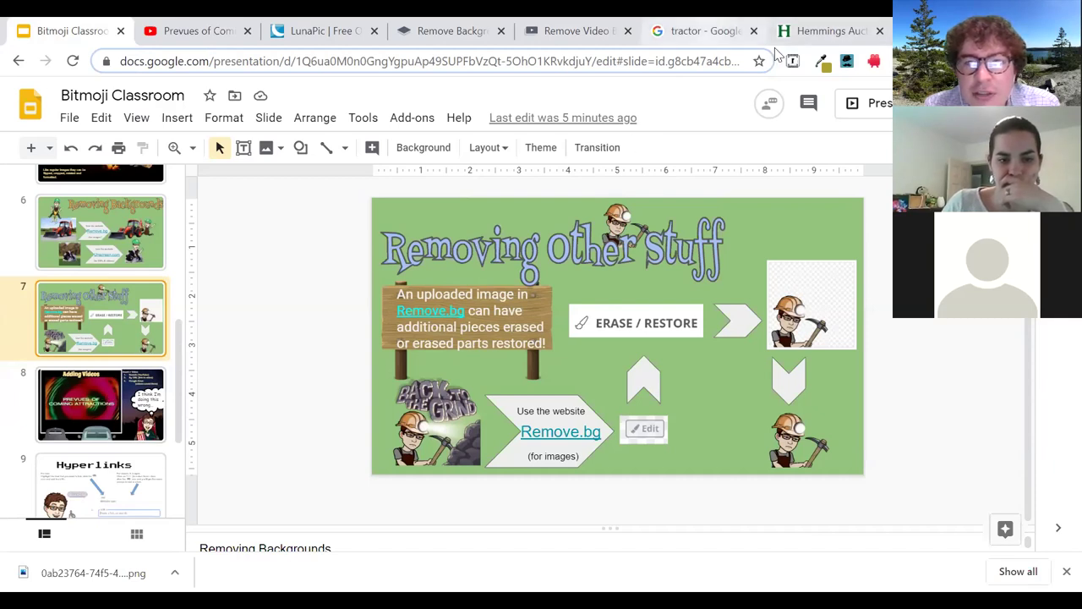
- Try to bring the background-free swinging balls GIF from unscreen.com into the Removing Other Stuff slide and dismiss the error
click(725, 40)
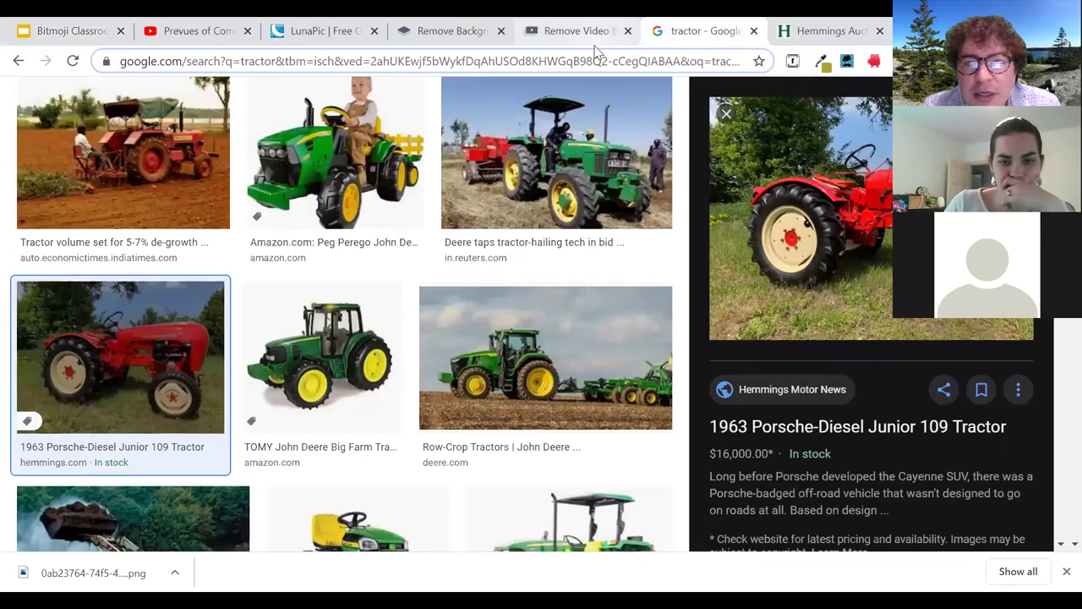
click(574, 30)
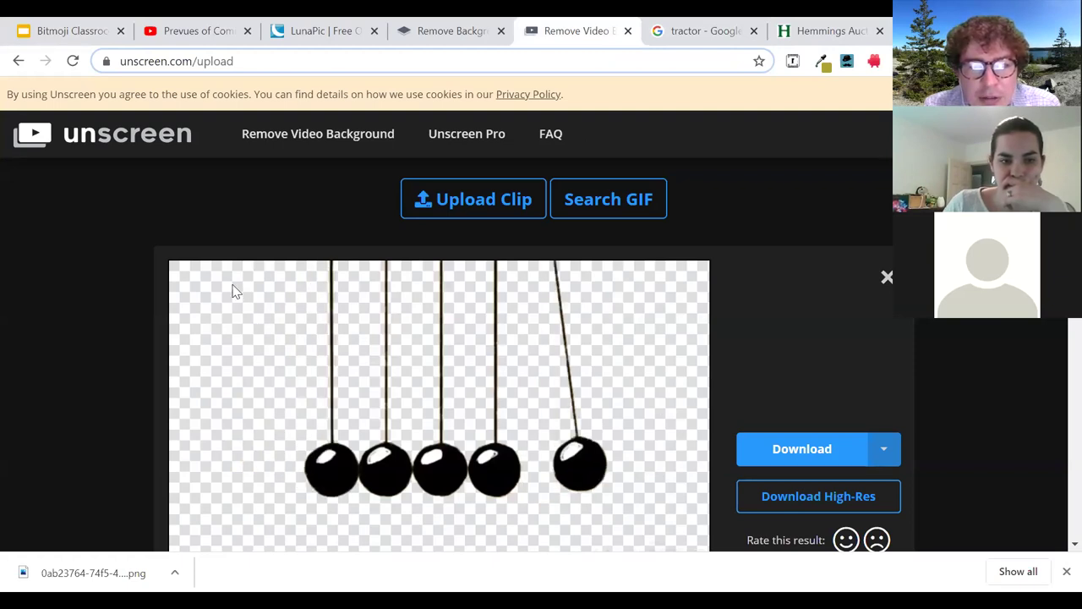
key(ctrl+1)
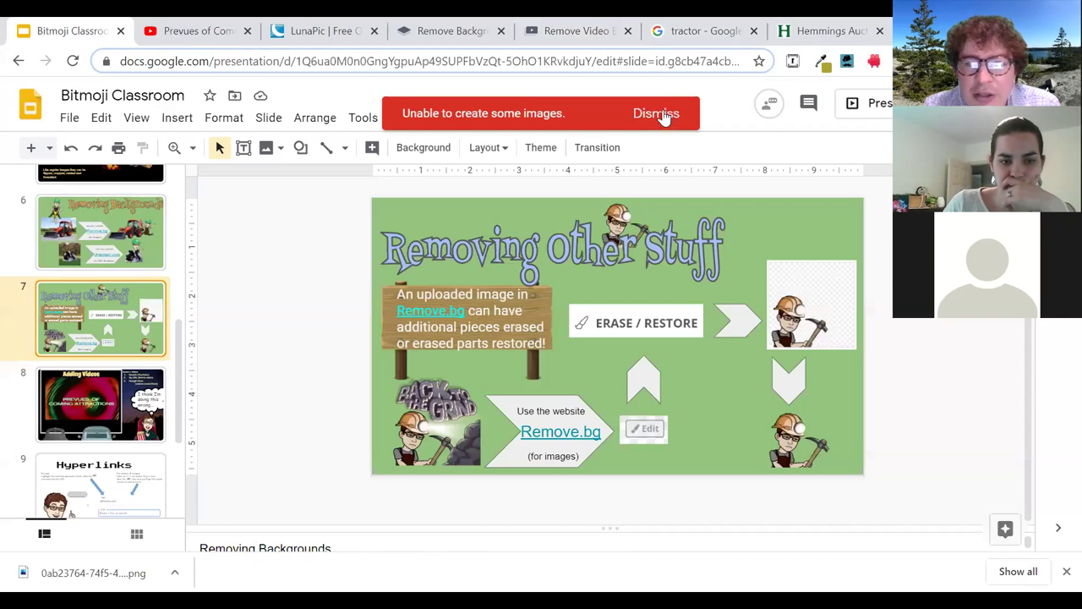
click(656, 114)
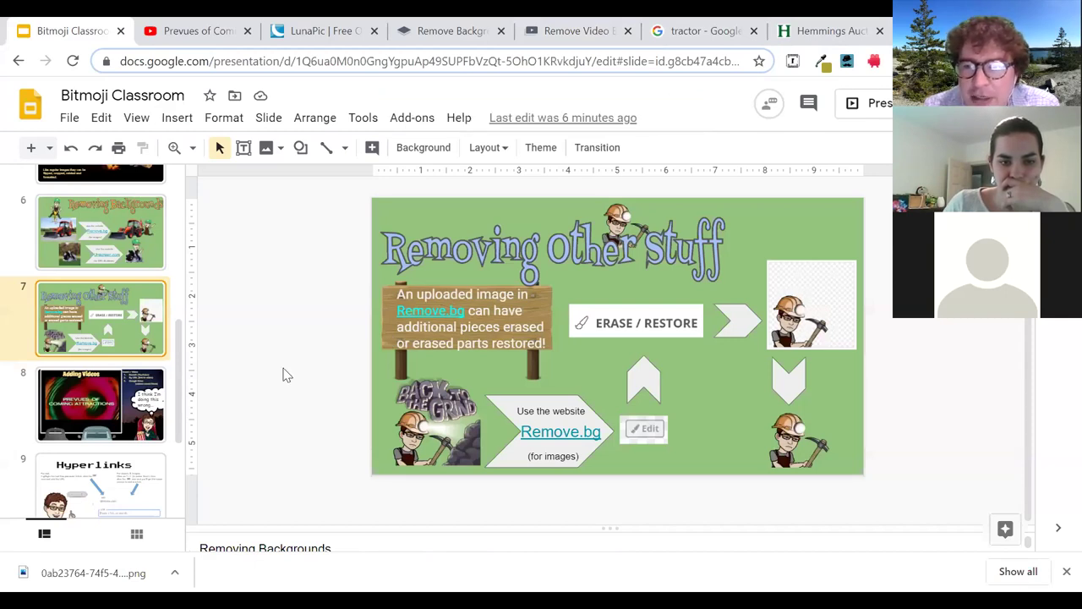
- Open the Adding Videos slide
drag(181, 386, 180, 408)
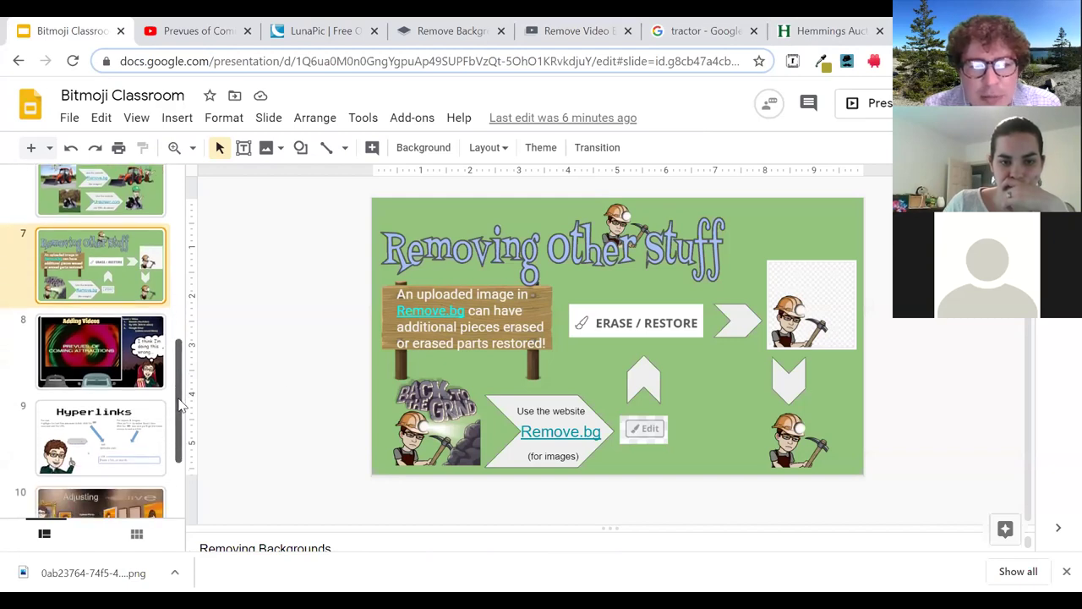
click(107, 356)
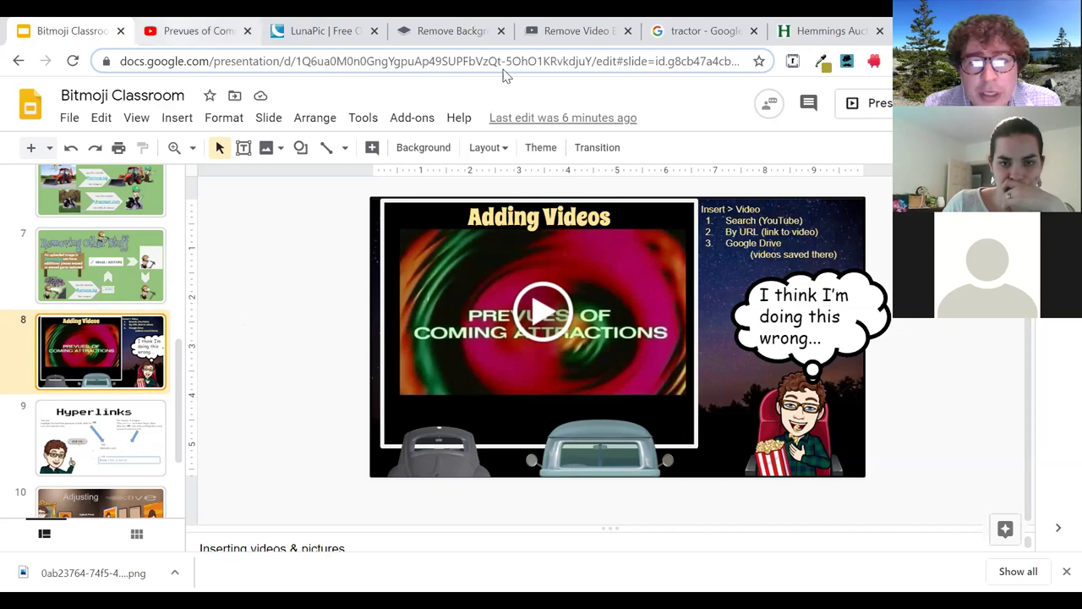
- Copy the Prevues of Coming Attractions YouTube link without its "&feature=emb_logo" ending and return to the Adding Videos slide
key(ctrl+Tab)
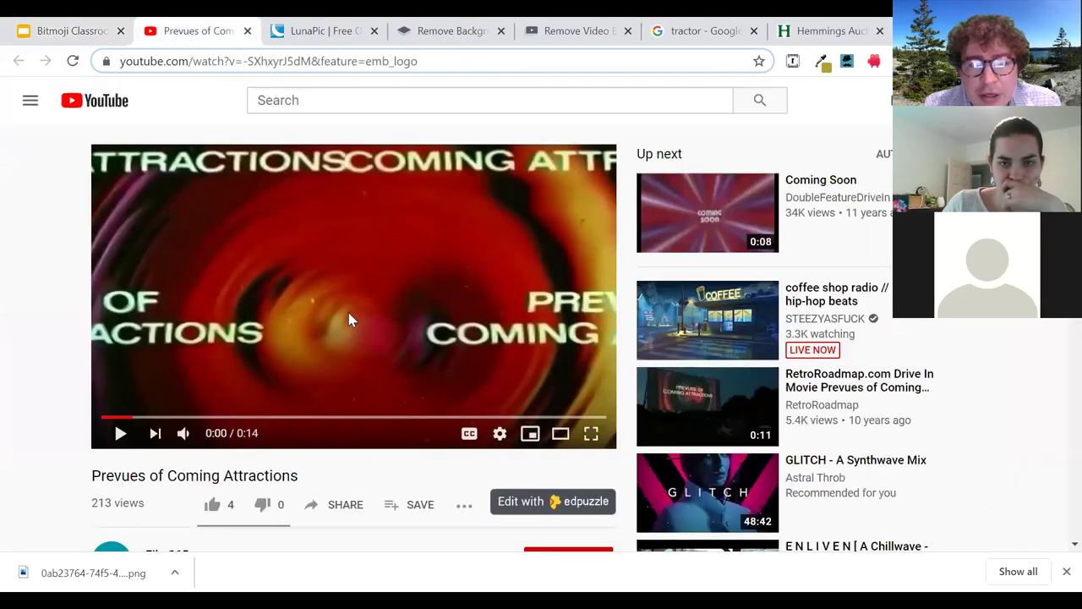
click(314, 66)
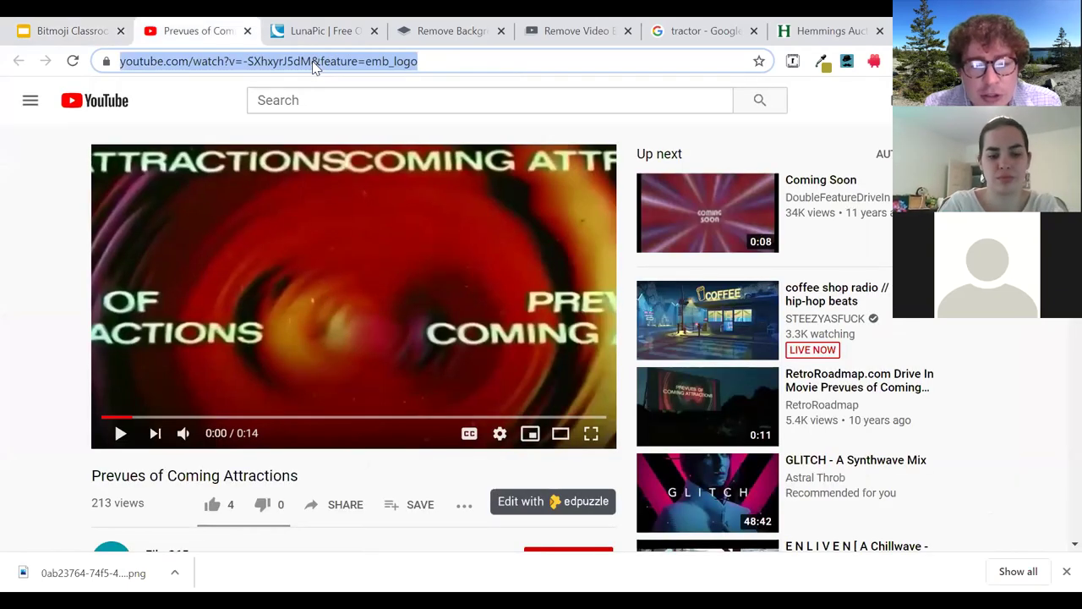
click(317, 65)
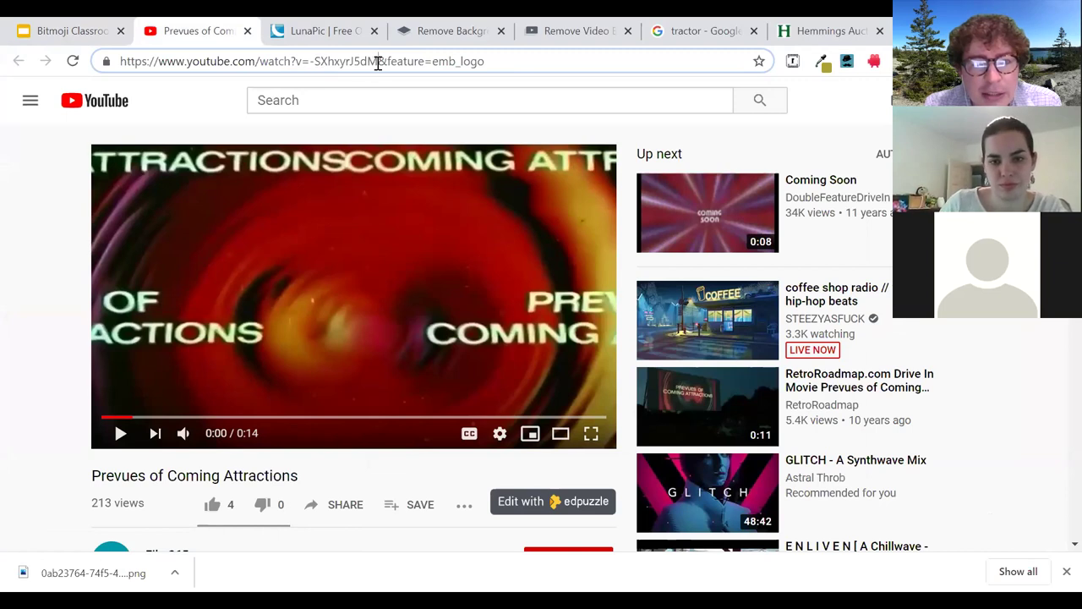
drag(378, 65, 119, 63)
key(ctrl+c)
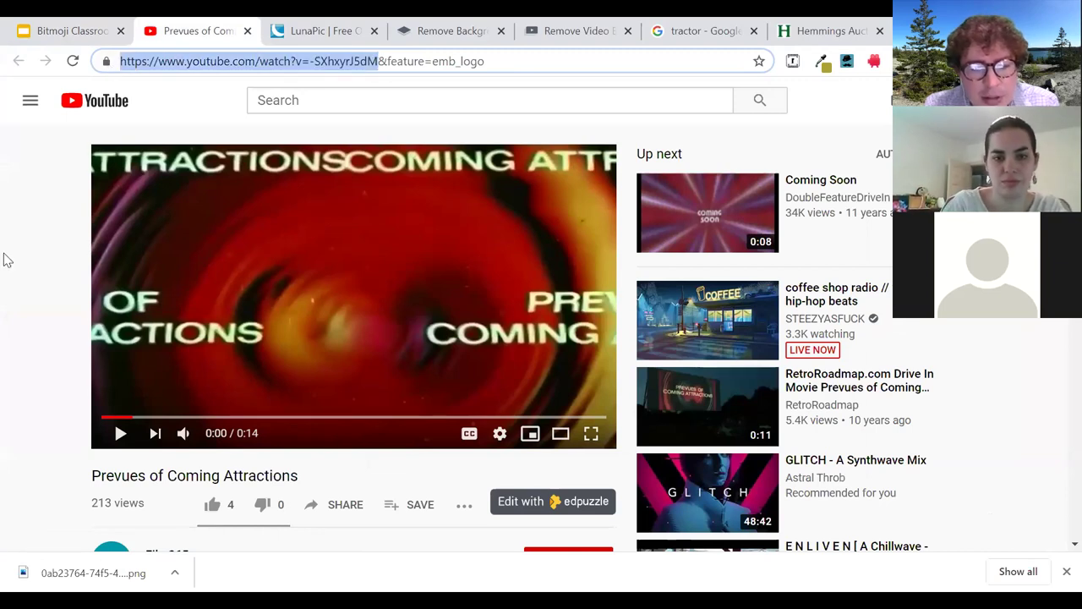
click(68, 38)
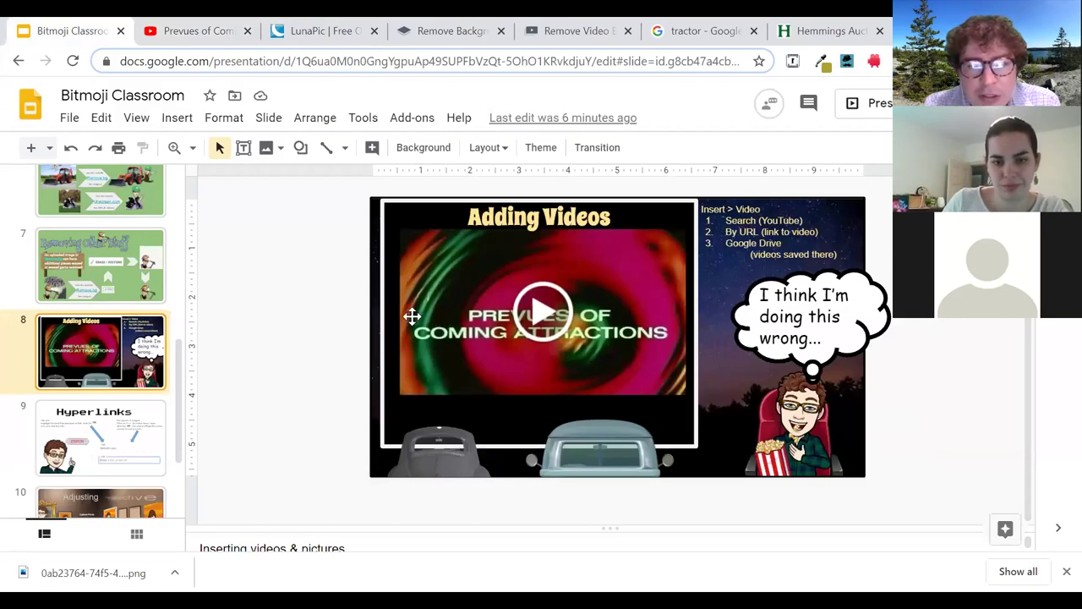
- Search YouTube for "prevues of coming" as a video to insert and try out the first two results
click(177, 120)
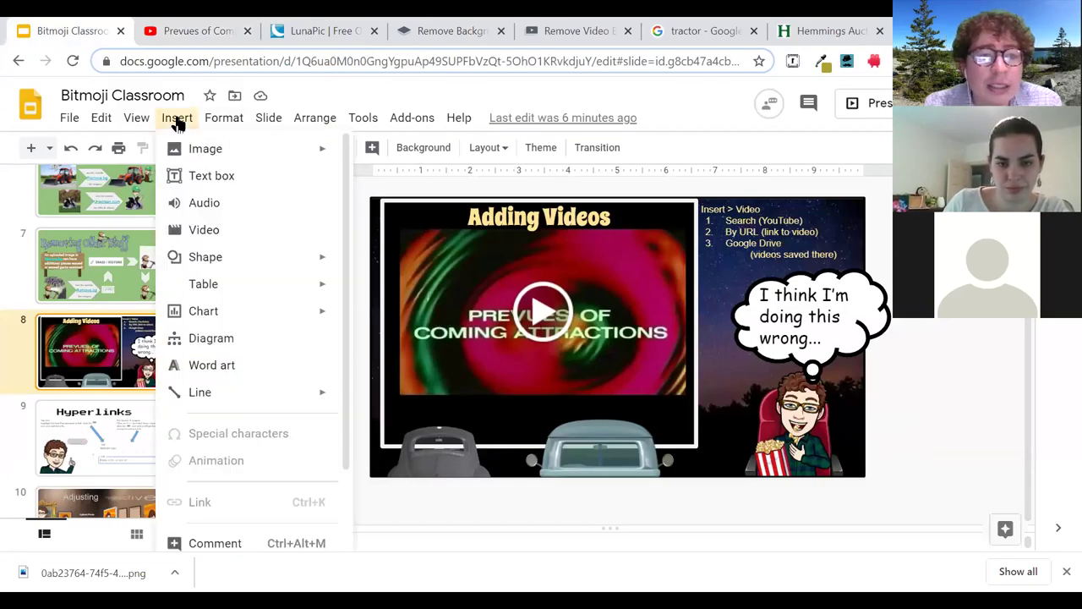
click(203, 232)
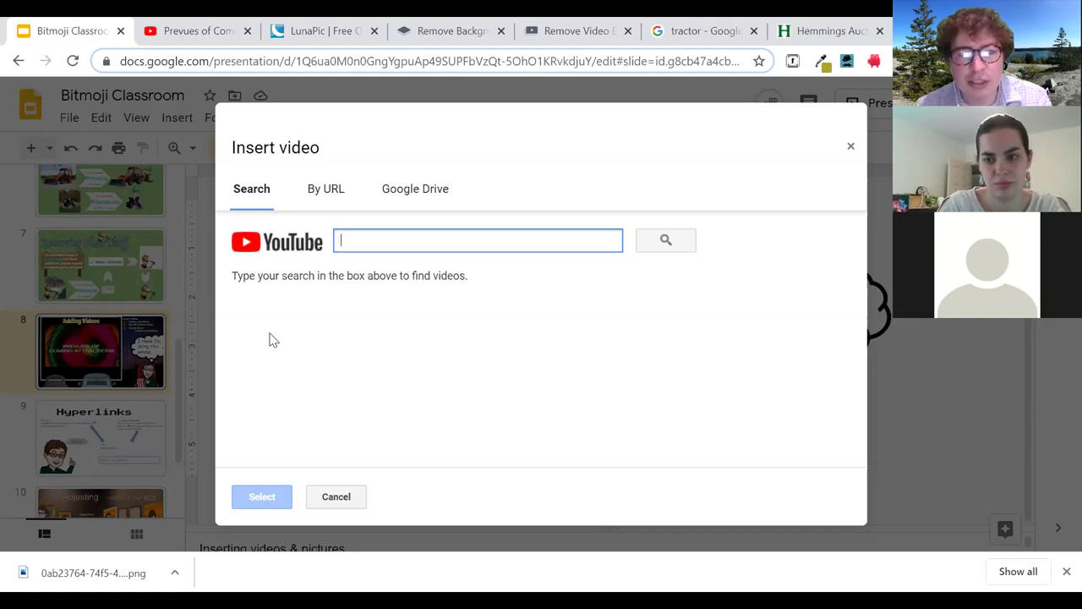
text(prevues of coming)
key(Return)
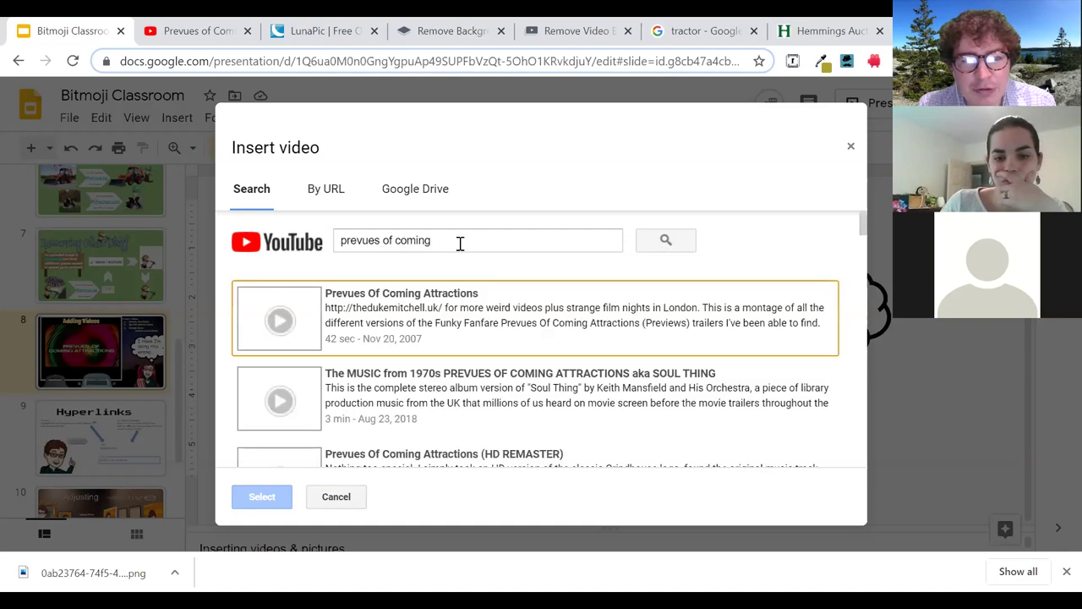
click(445, 312)
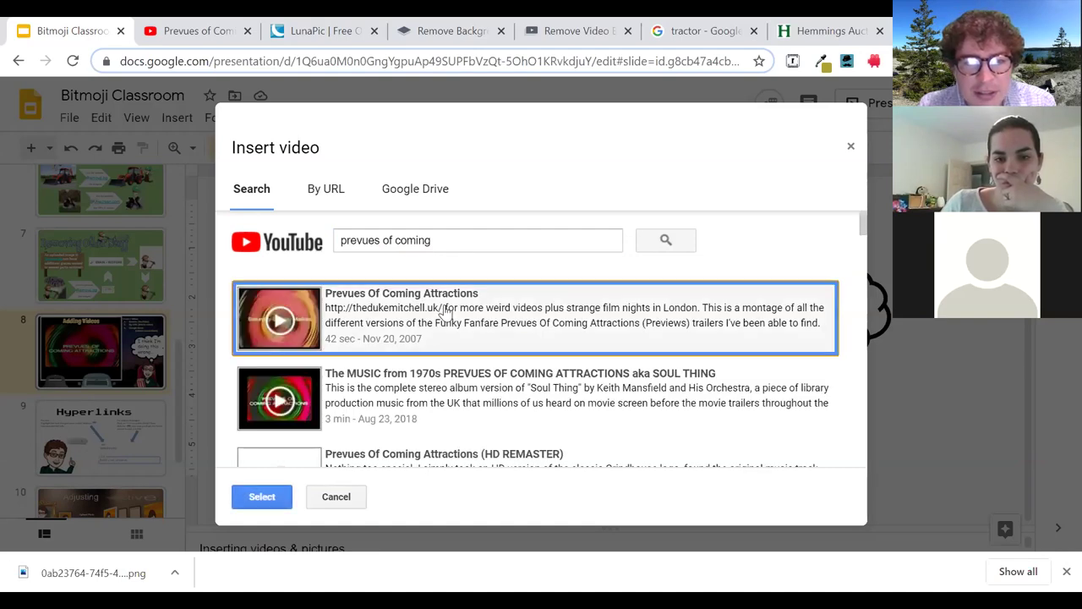
click(287, 406)
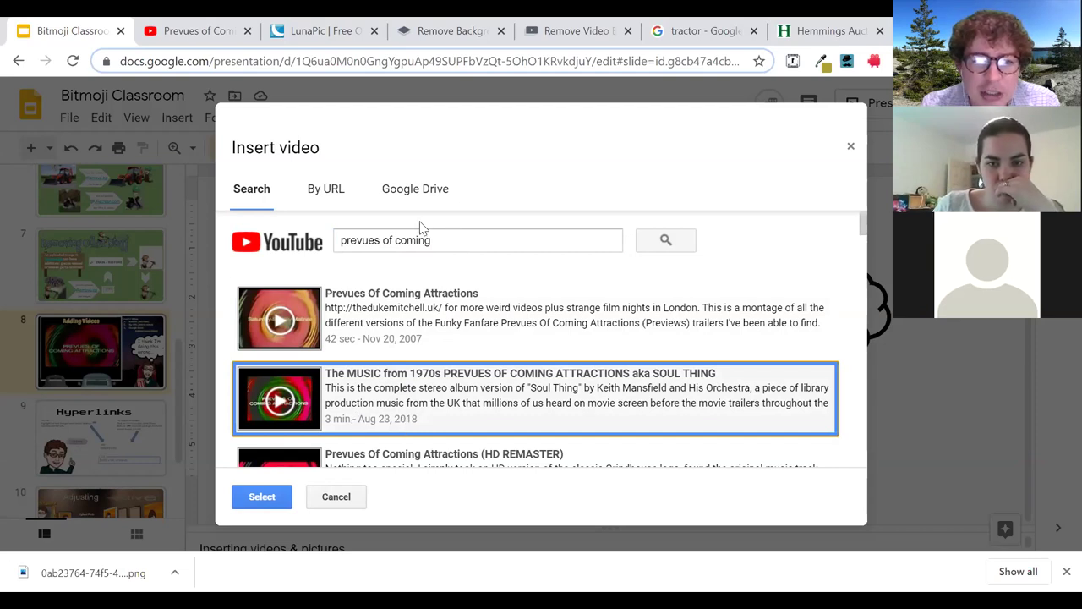
click(329, 197)
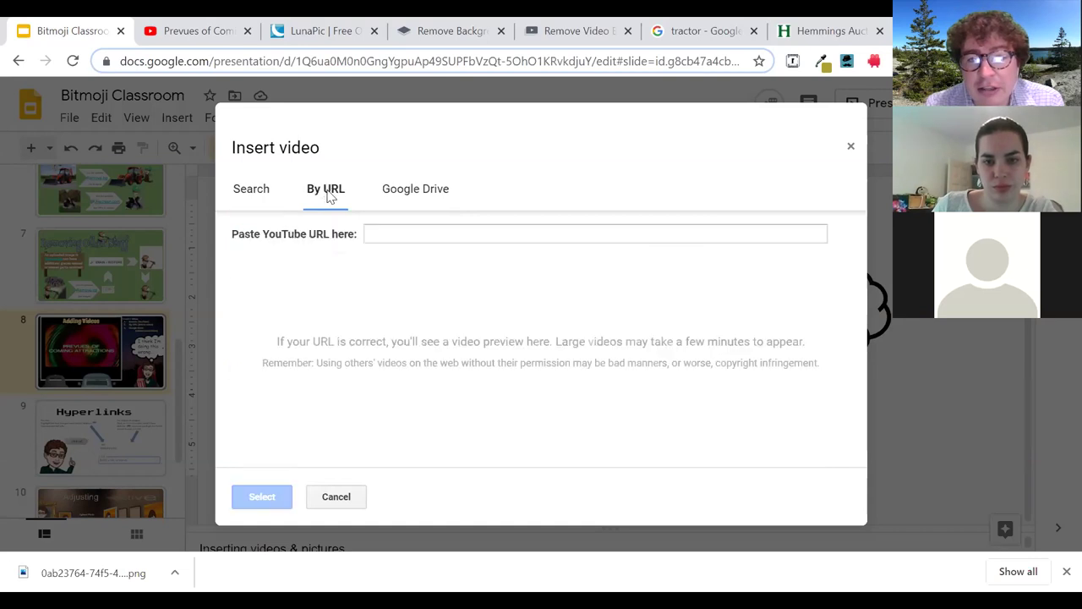
key(ctrl+v)
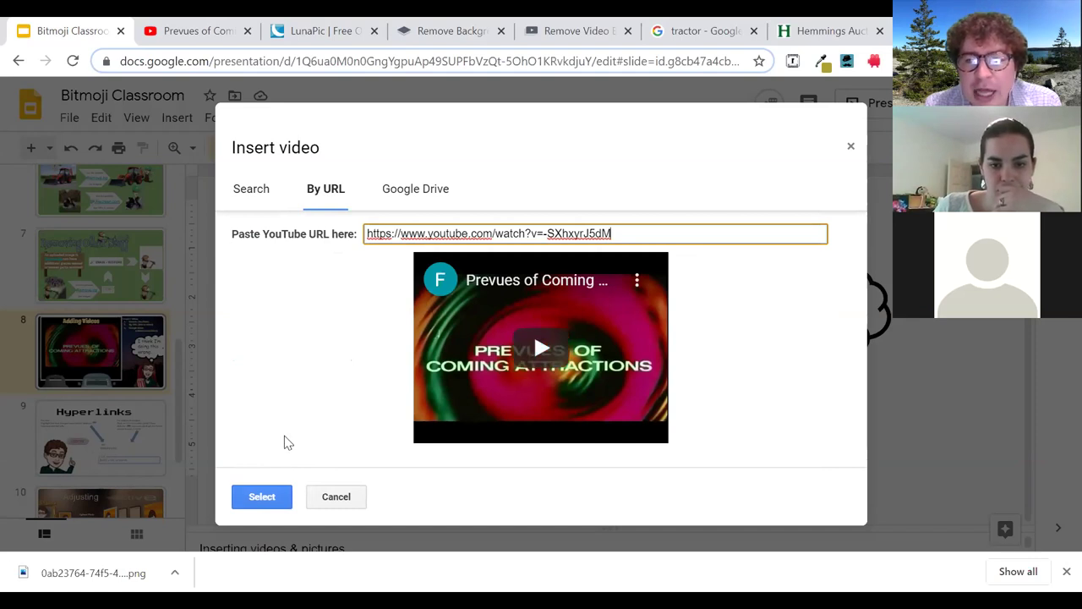
click(419, 195)
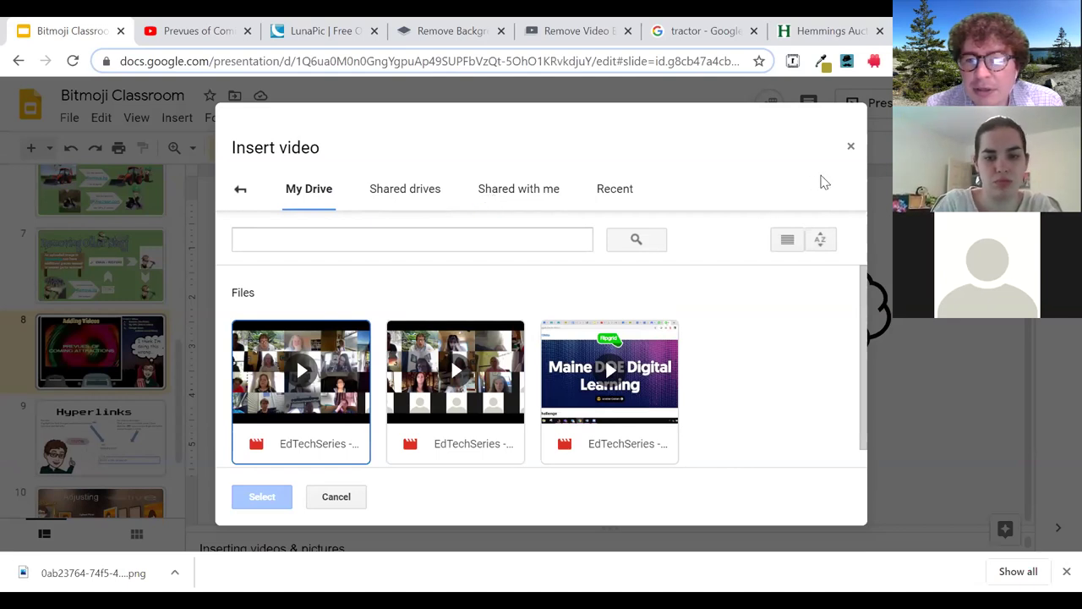
click(240, 192)
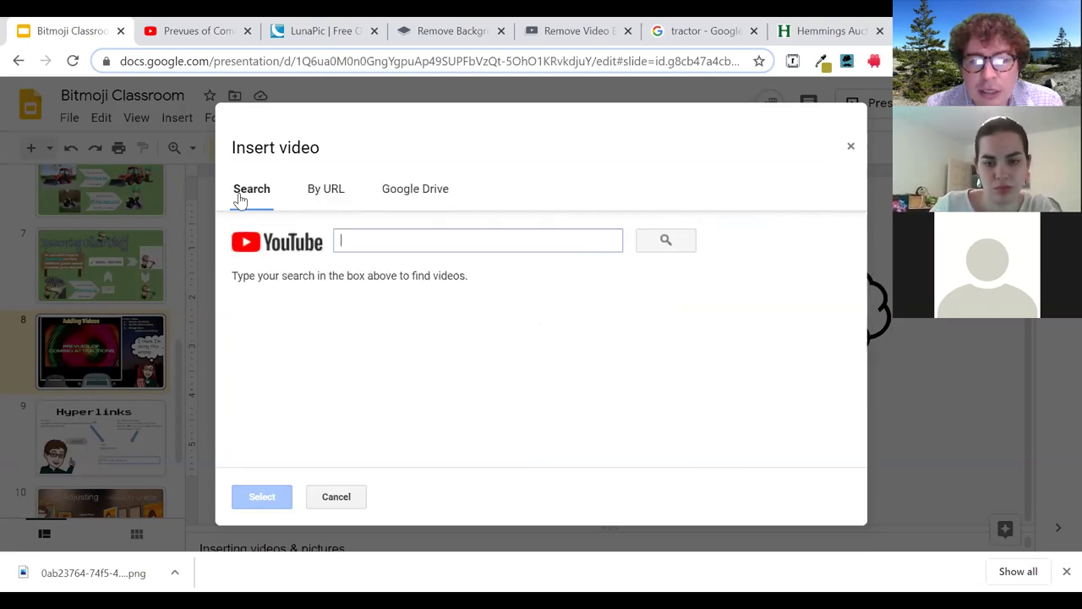
- Insert the Prevues of Coming Attractions video by its URL and move it over the existing video on the drive-in screen
click(329, 189)
click(285, 503)
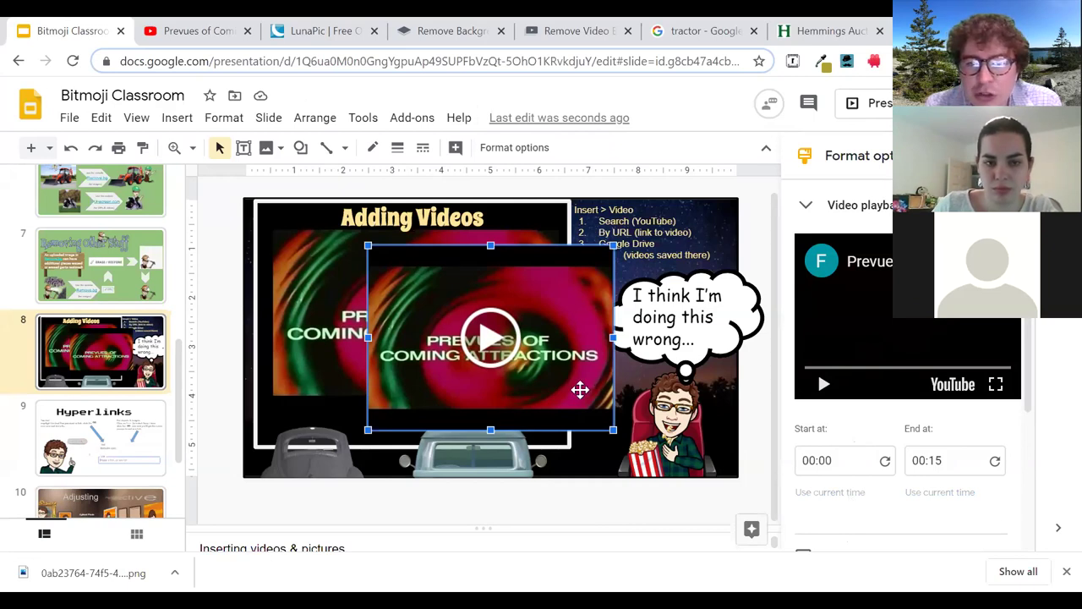
drag(549, 361, 451, 347)
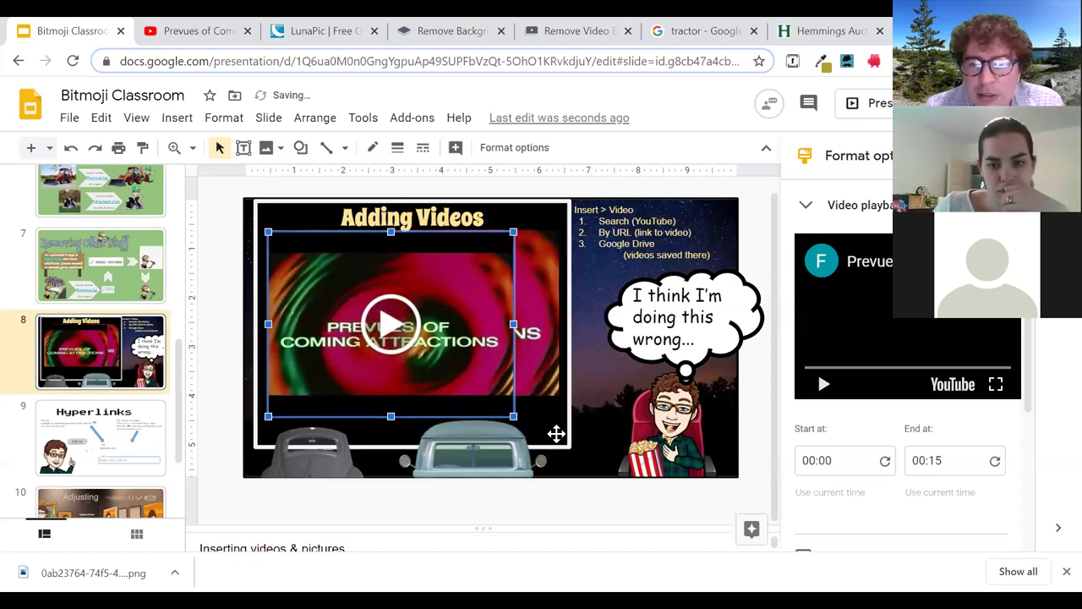
click(556, 434)
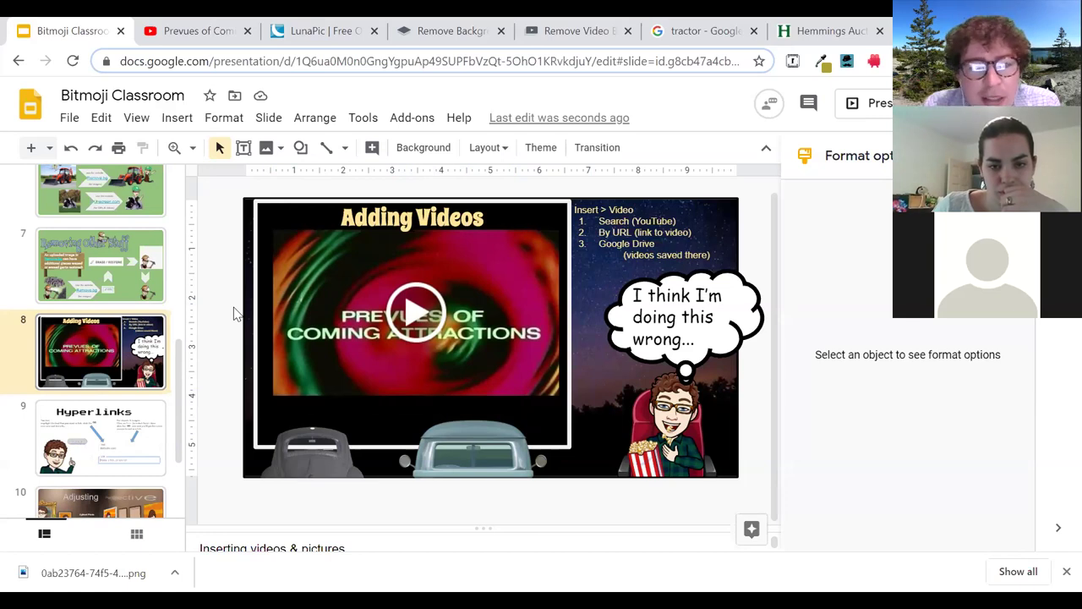
- Open the Hyperlinks slide and examine the commands for the Bitmoji image, including its ordering options
click(118, 438)
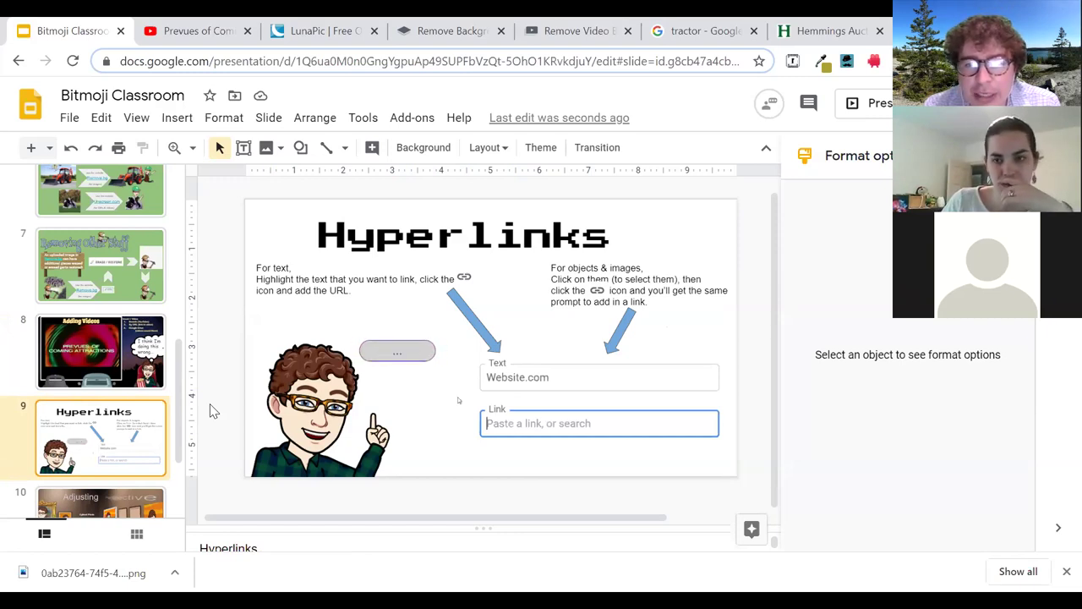
click(298, 460)
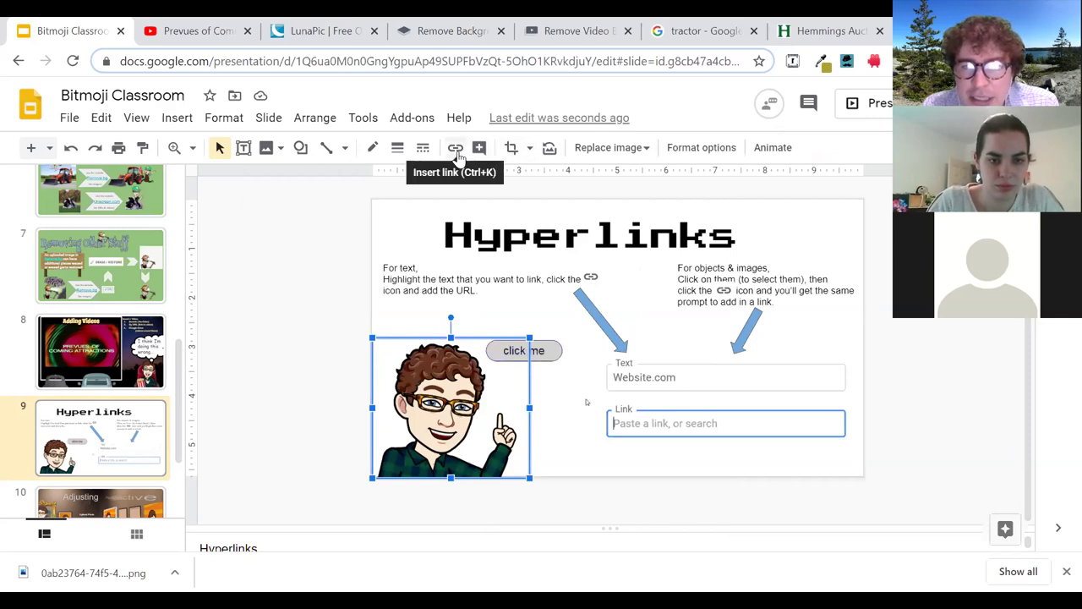
right_click(440, 387)
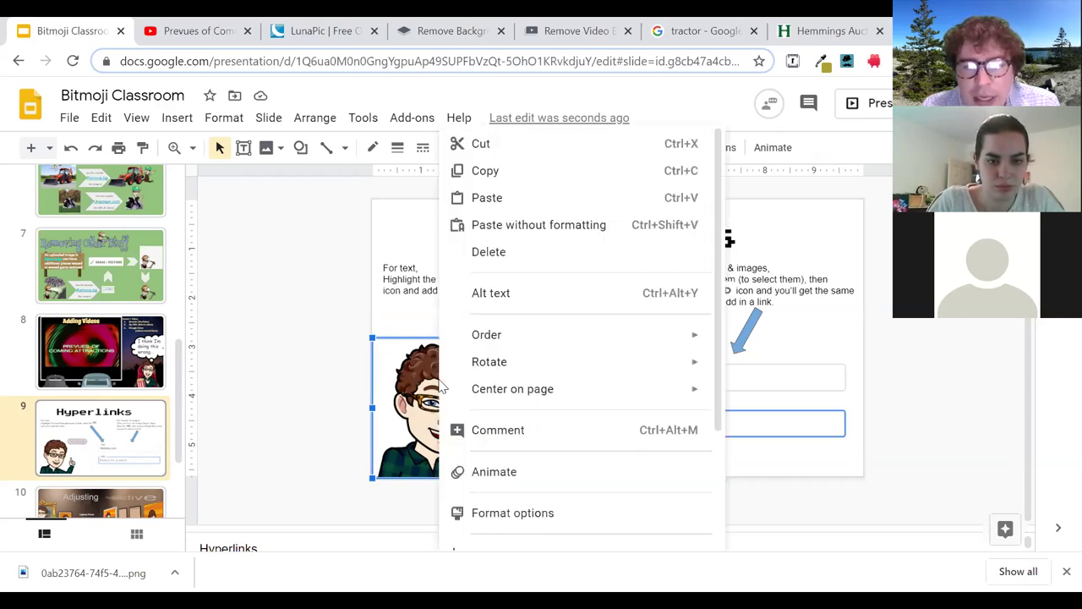
drag(718, 360, 712, 326)
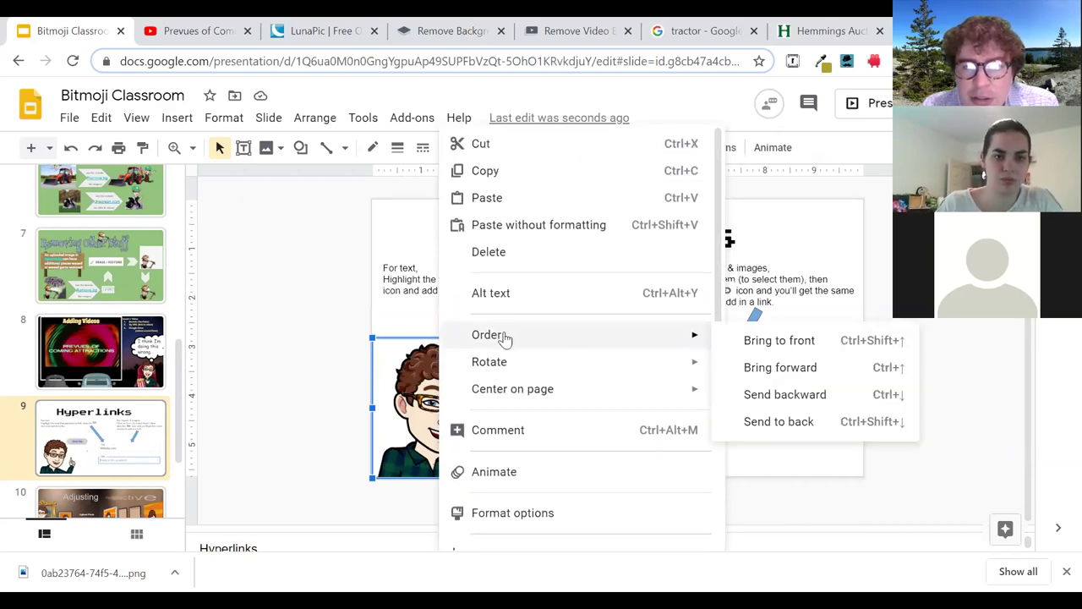
click(333, 369)
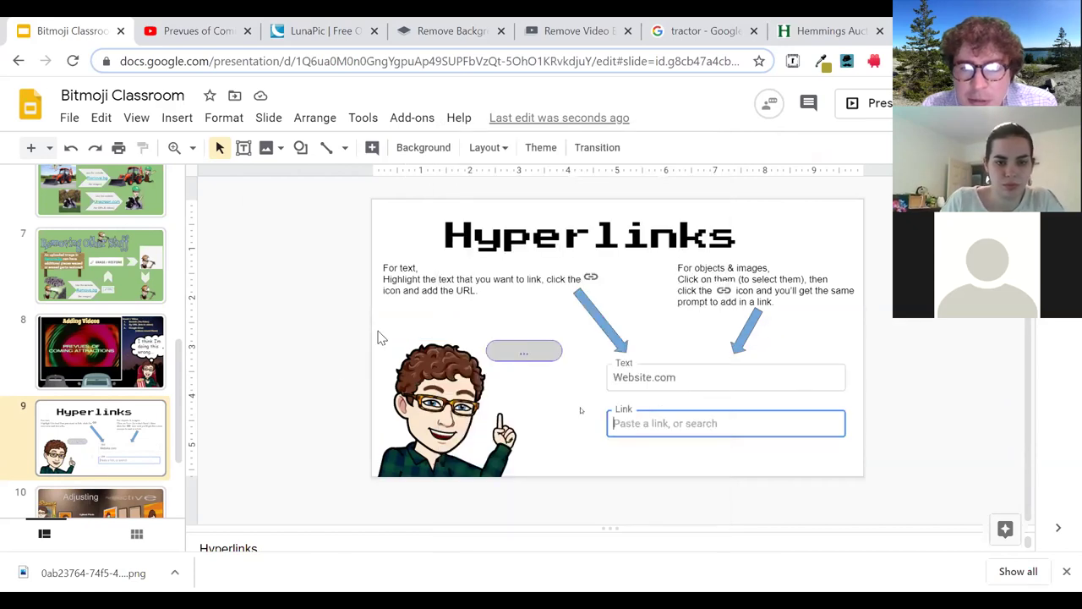
- Select the word "text" in the Hyperlinks slide's instructions and locate the link command for it
click(407, 273)
double_click(407, 271)
right_click(407, 271)
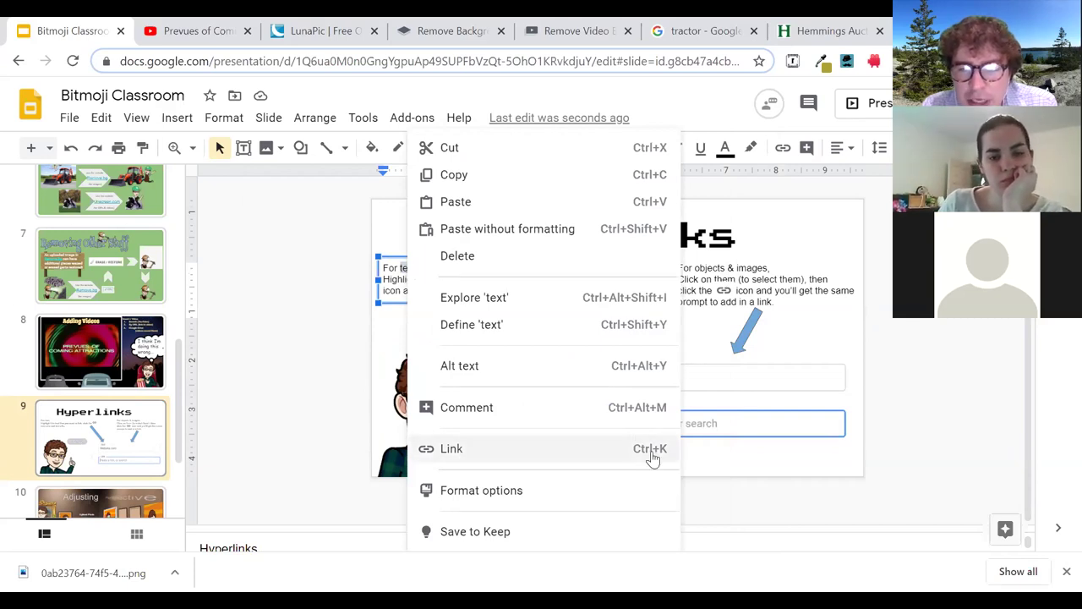
click(285, 374)
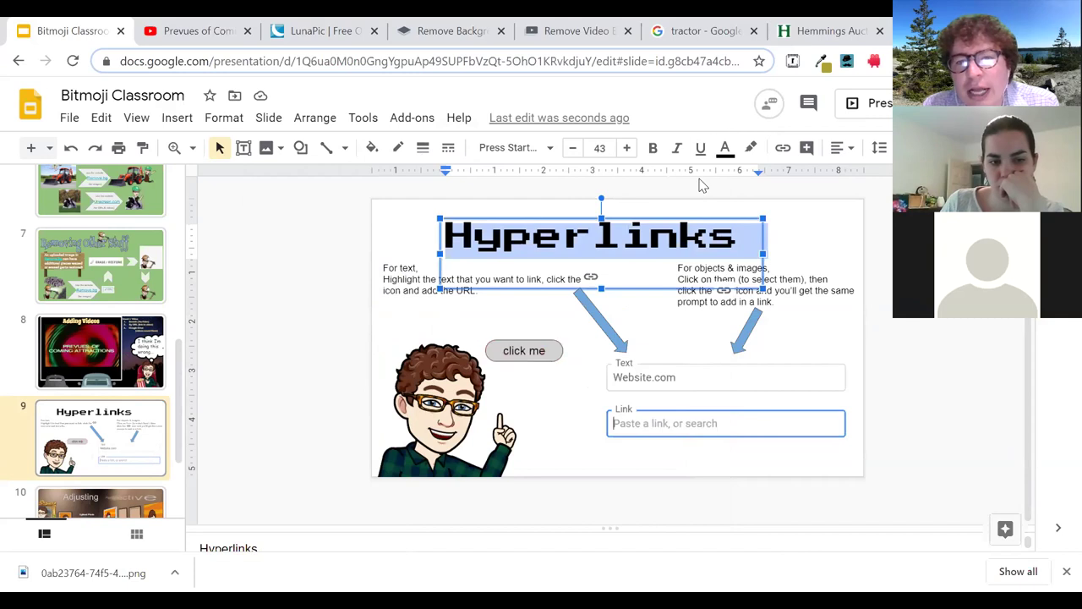
- Browse the presentation's slides as link targets for the Hyperlinks title and close the link options without applying one
click(782, 150)
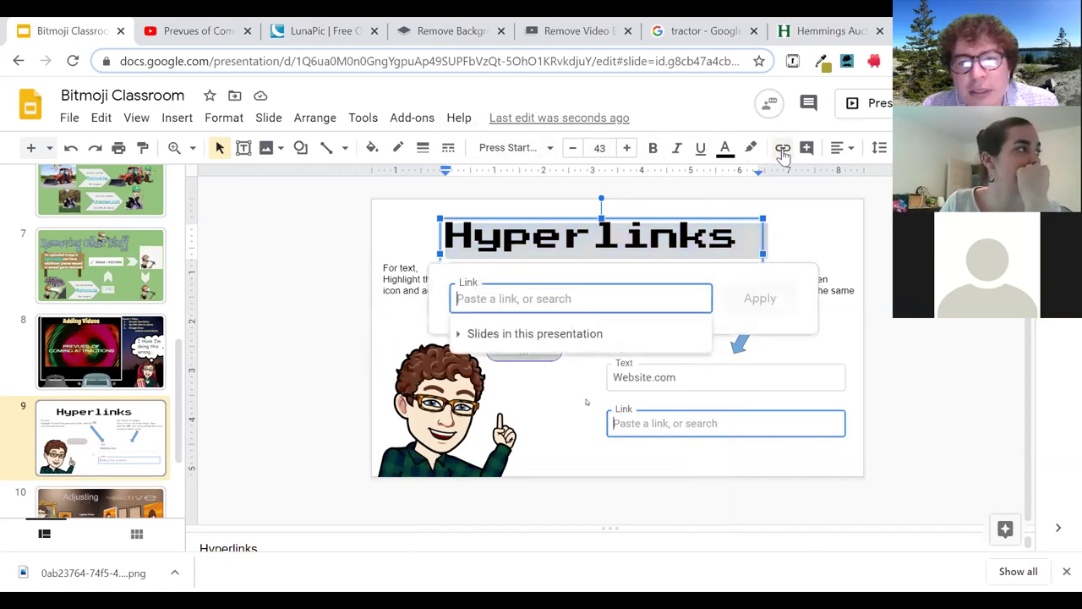
click(459, 339)
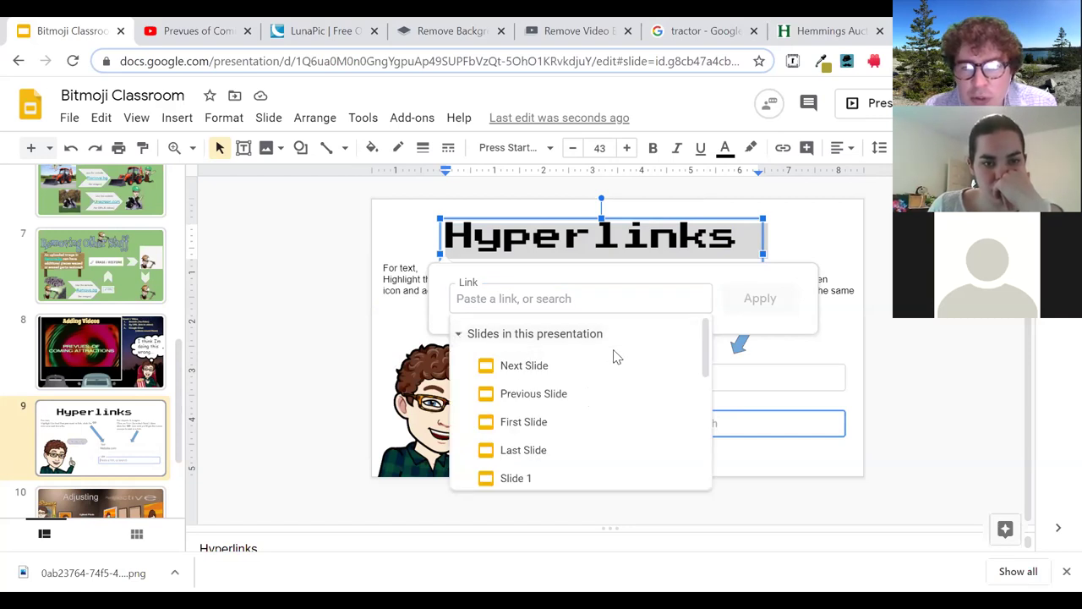
drag(708, 359, 701, 490)
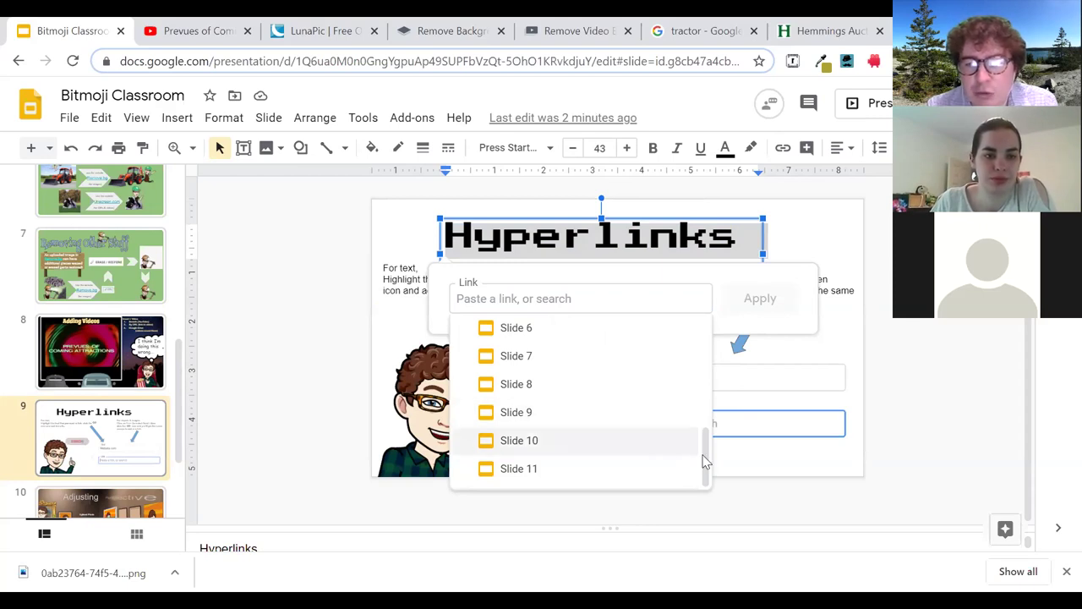
drag(707, 459, 707, 329)
click(350, 316)
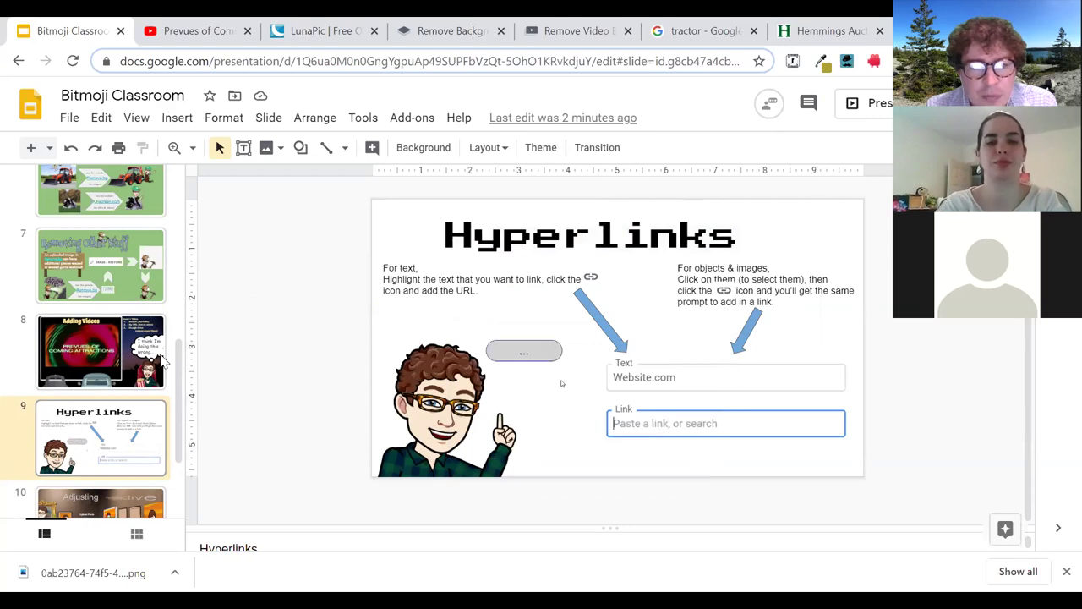
- Check which slides the GIFs, Searching and Backgrounds signs on the first slide link to
scroll(161, 270, up, 10)
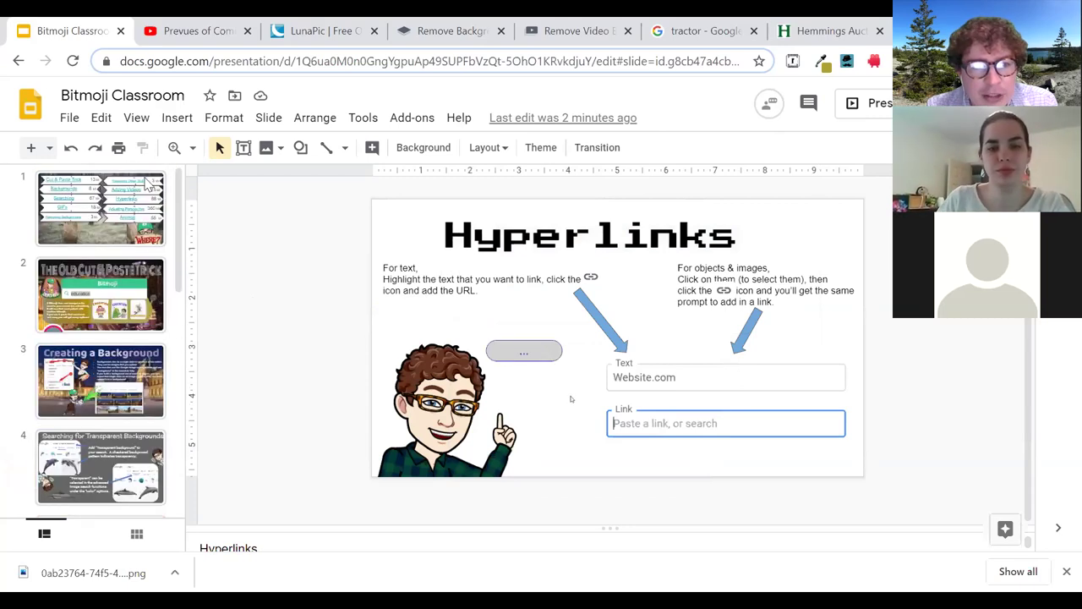
click(109, 203)
click(462, 330)
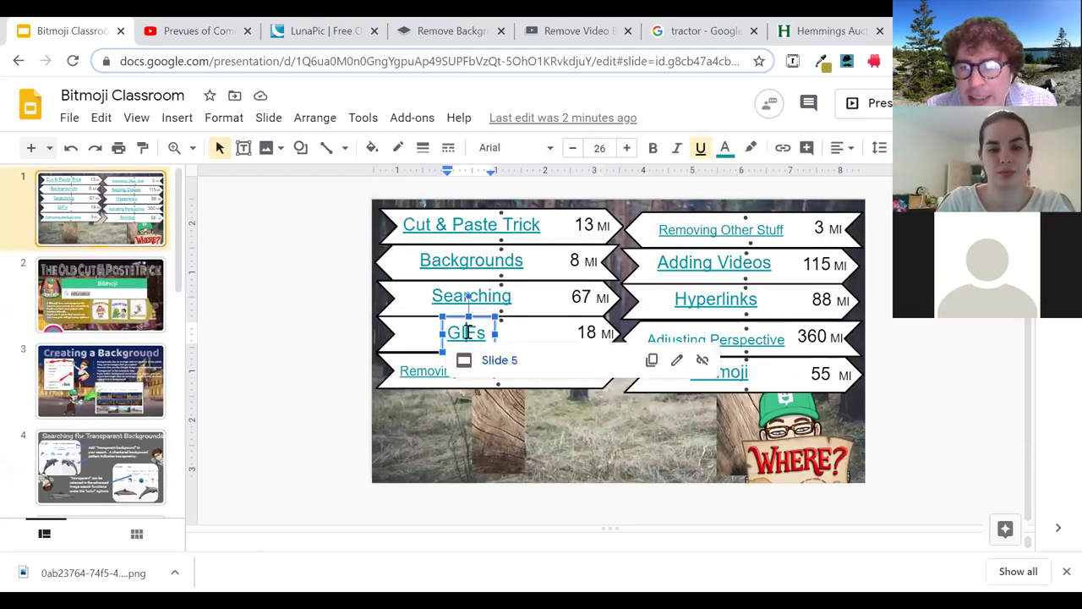
click(478, 303)
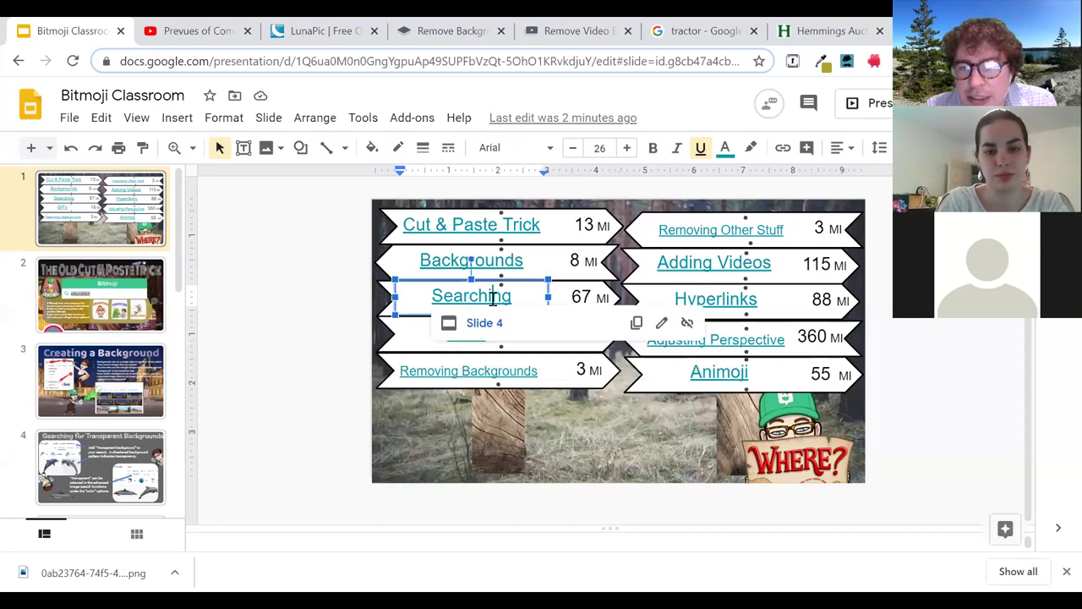
click(497, 263)
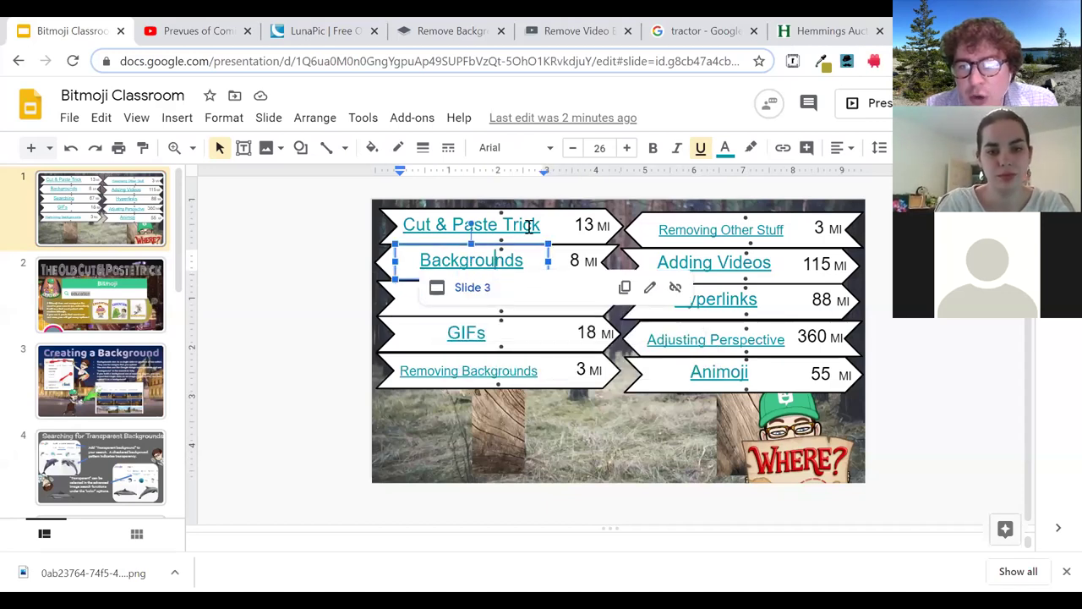
click(325, 354)
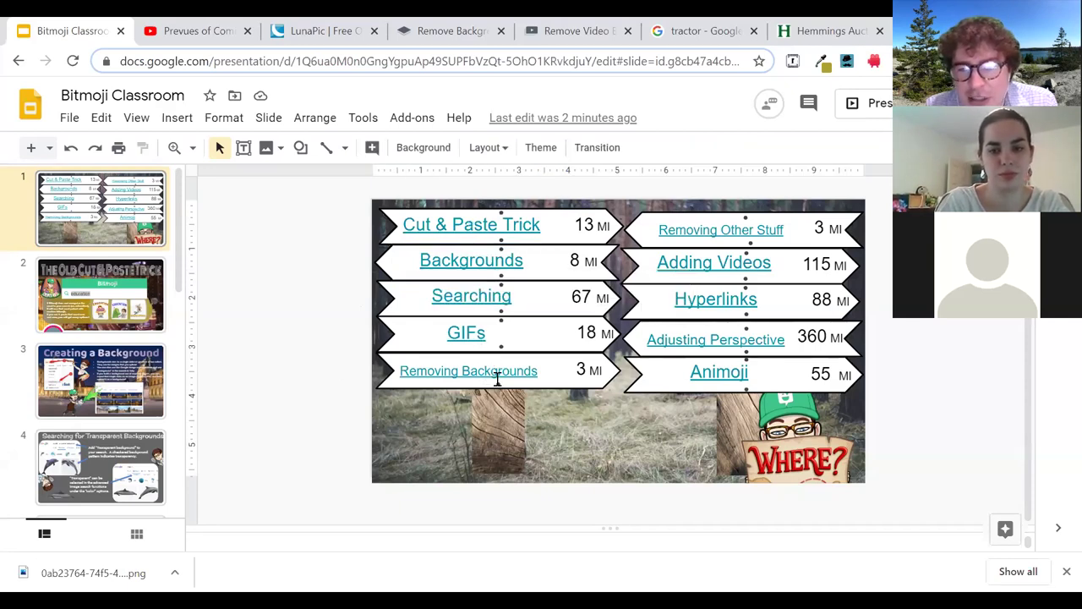
- Return to the Hyperlinks slide and go on to the Adjusting Perspective slide
scroll(181, 346, down, 5)
scroll(188, 423, down, 5)
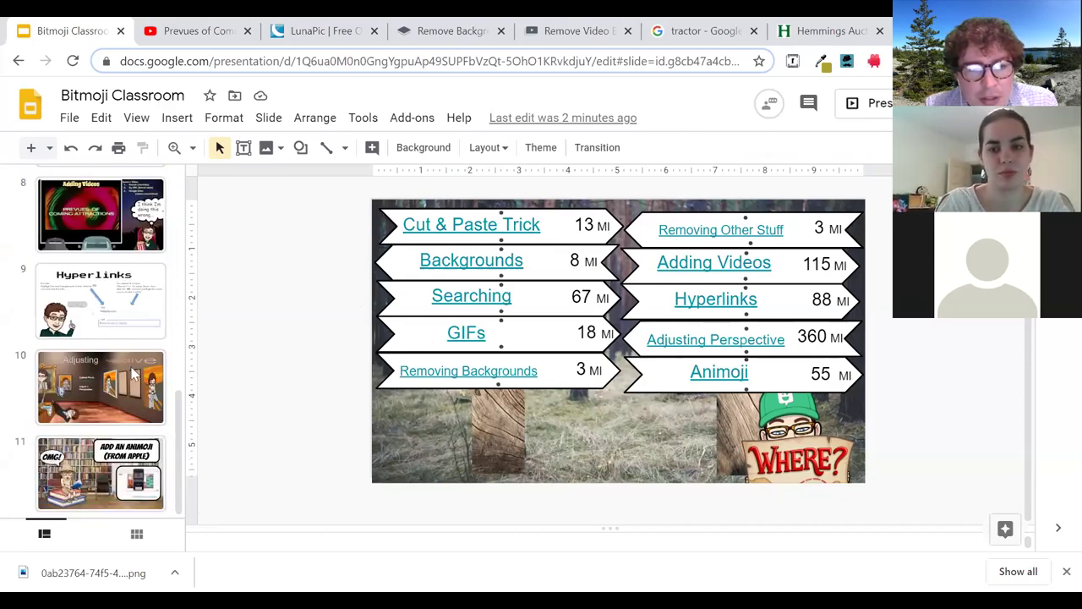
click(117, 324)
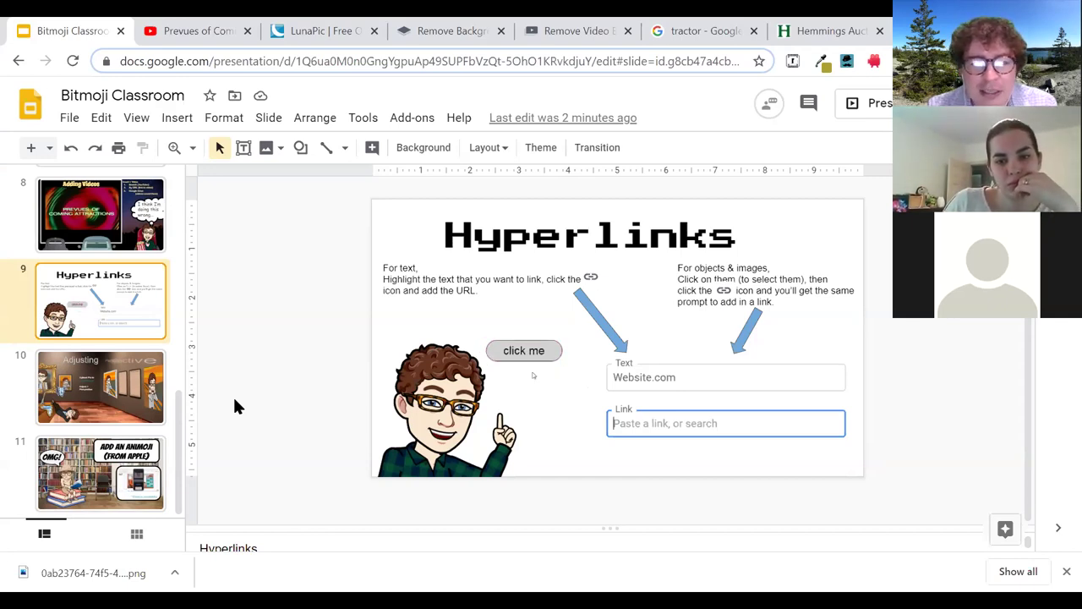
click(94, 391)
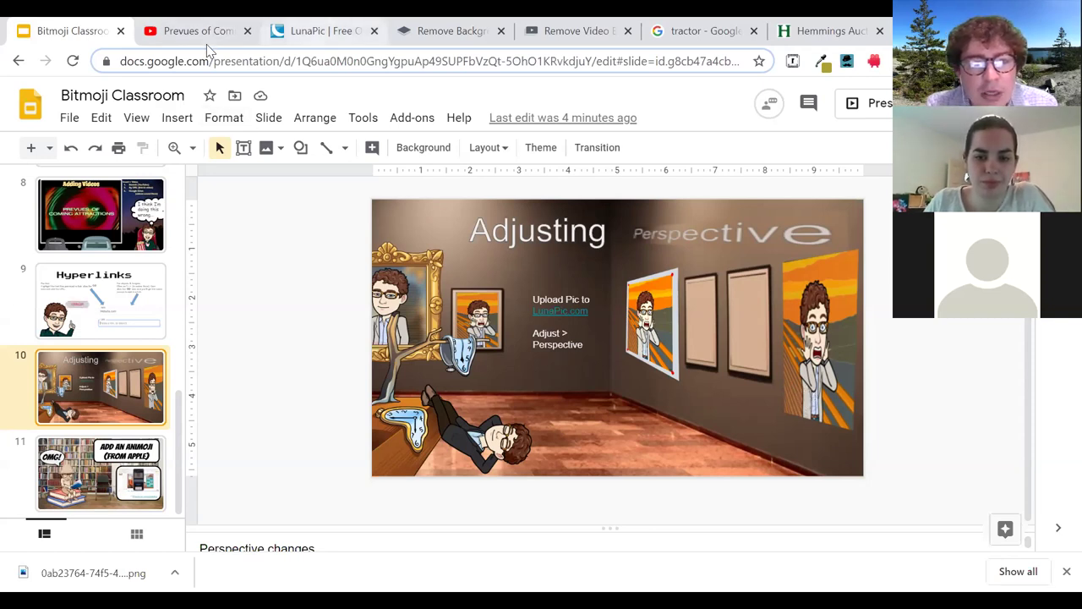
- Switch to LunaPic and upload the waving Bitmoji PNG whose name starts with ffe718ca from the Downloads folder
click(317, 30)
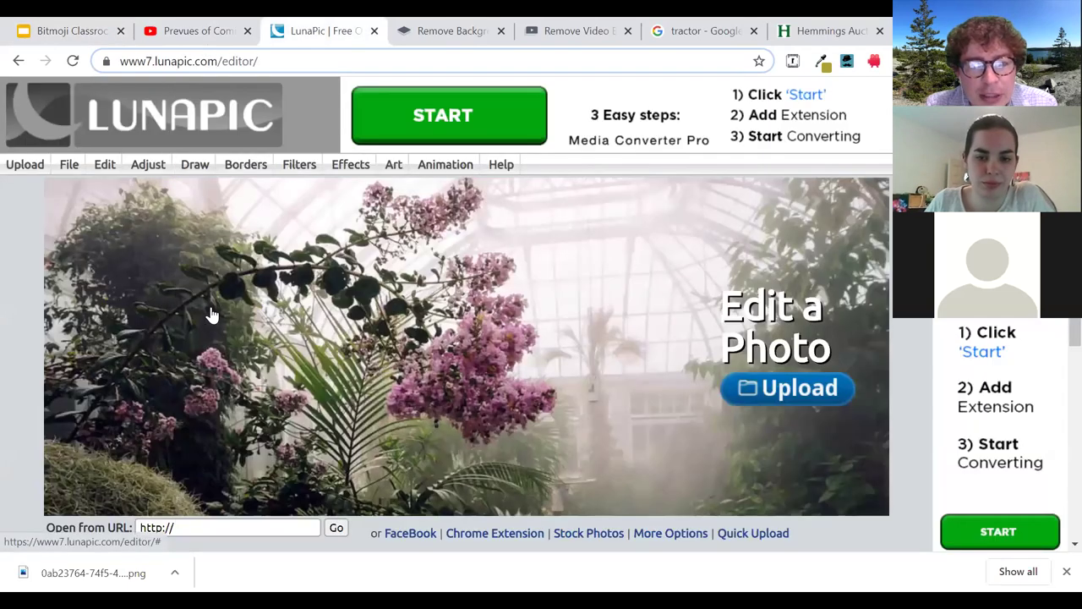
click(27, 168)
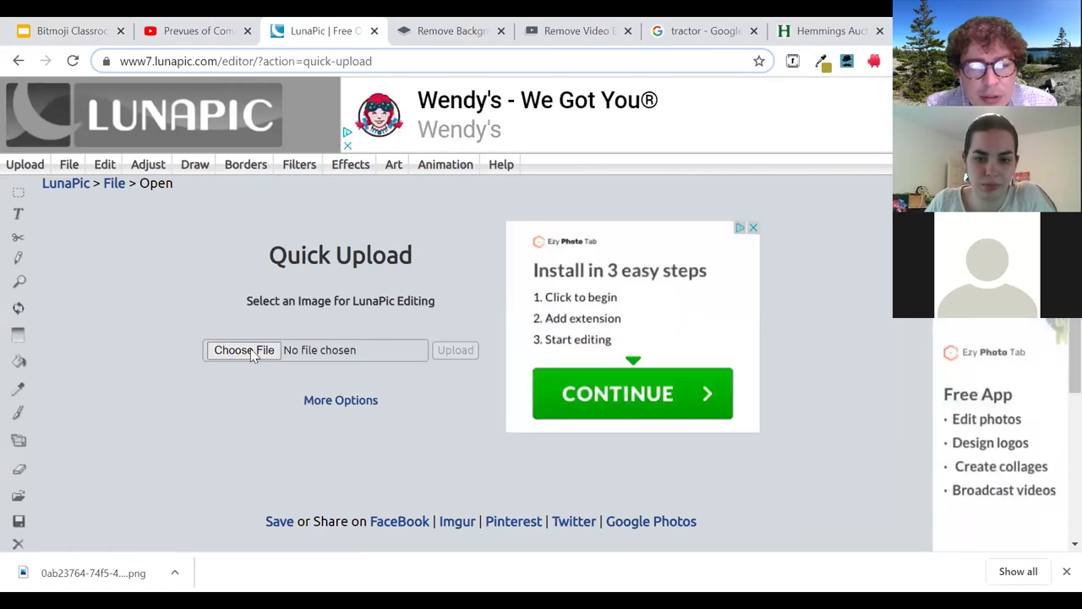
click(247, 350)
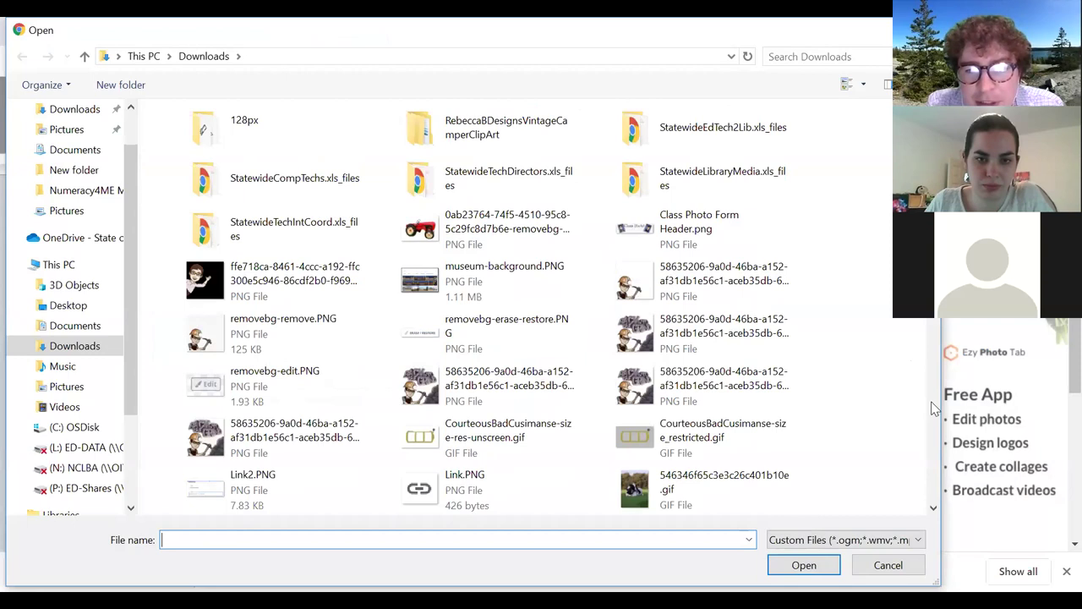
scroll(933, 408, down, 5)
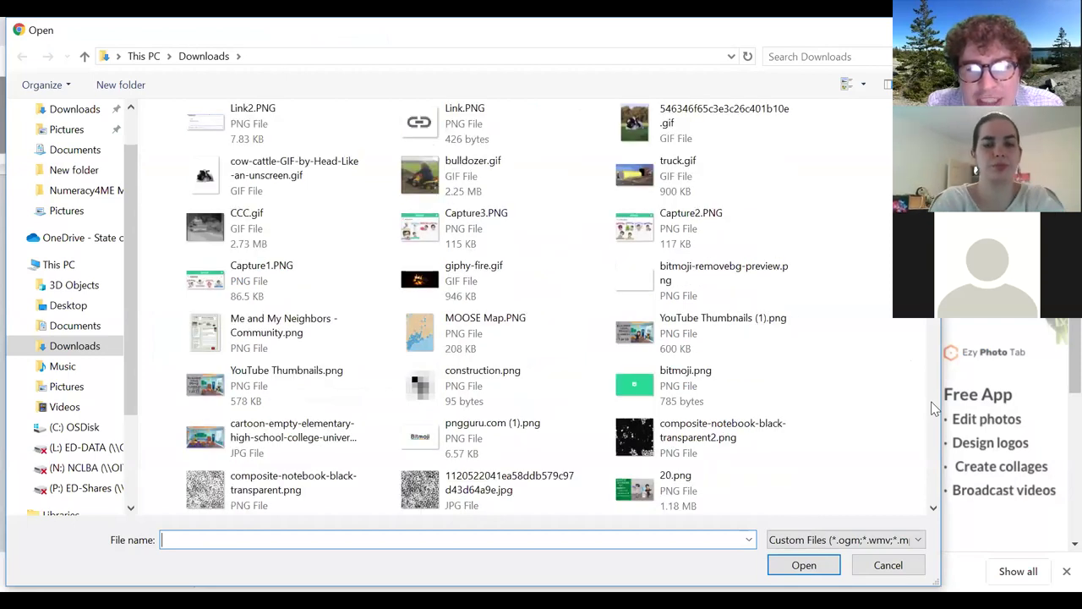
scroll(932, 408, down, 5)
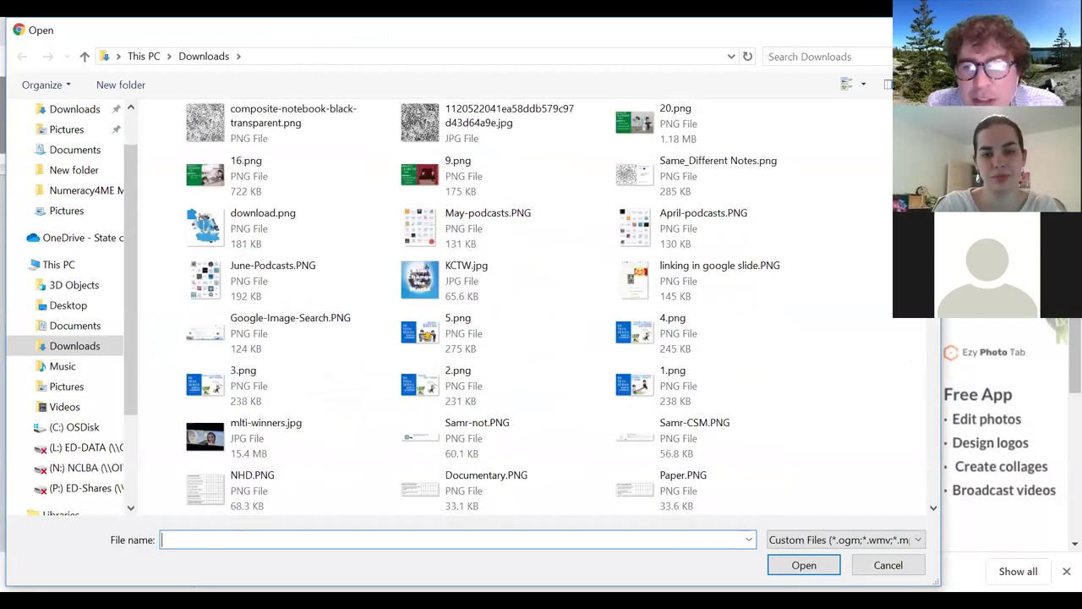
scroll(540, 306, up, 6)
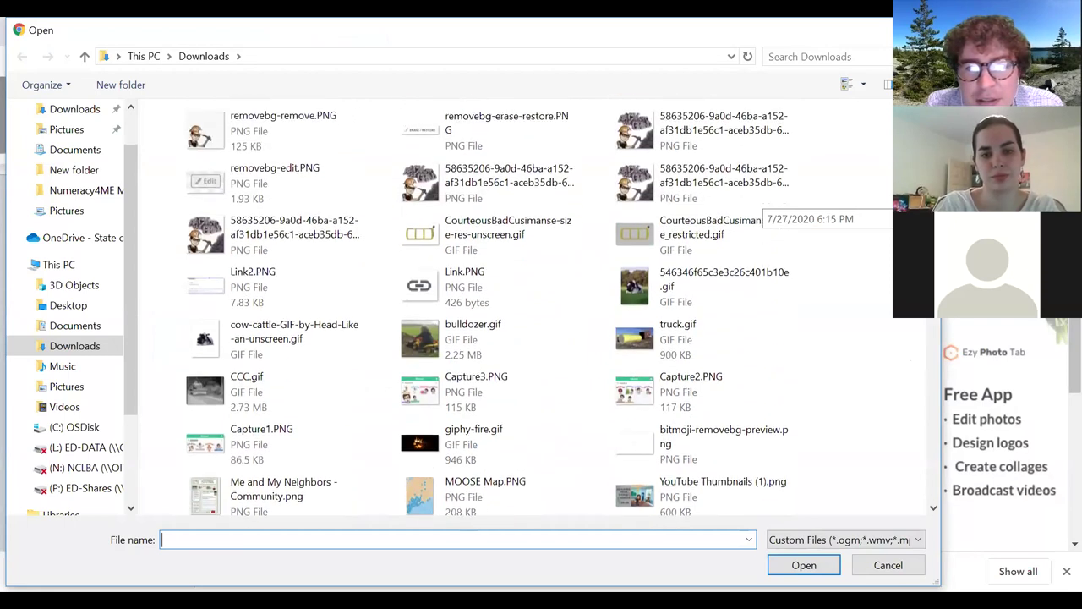
scroll(488, 308, up, 2)
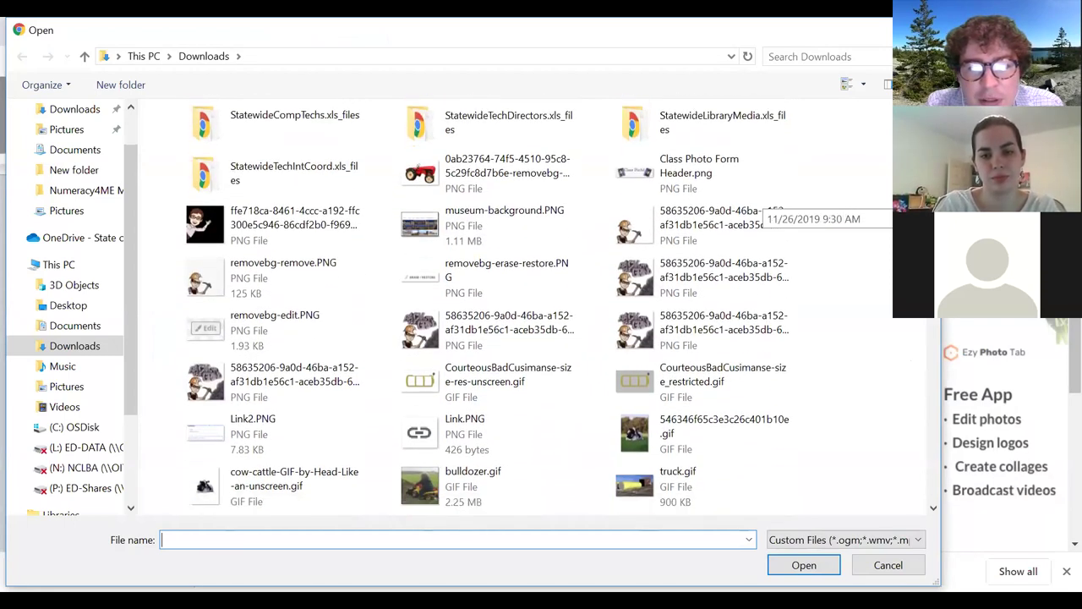
scroll(524, 307, down, 4)
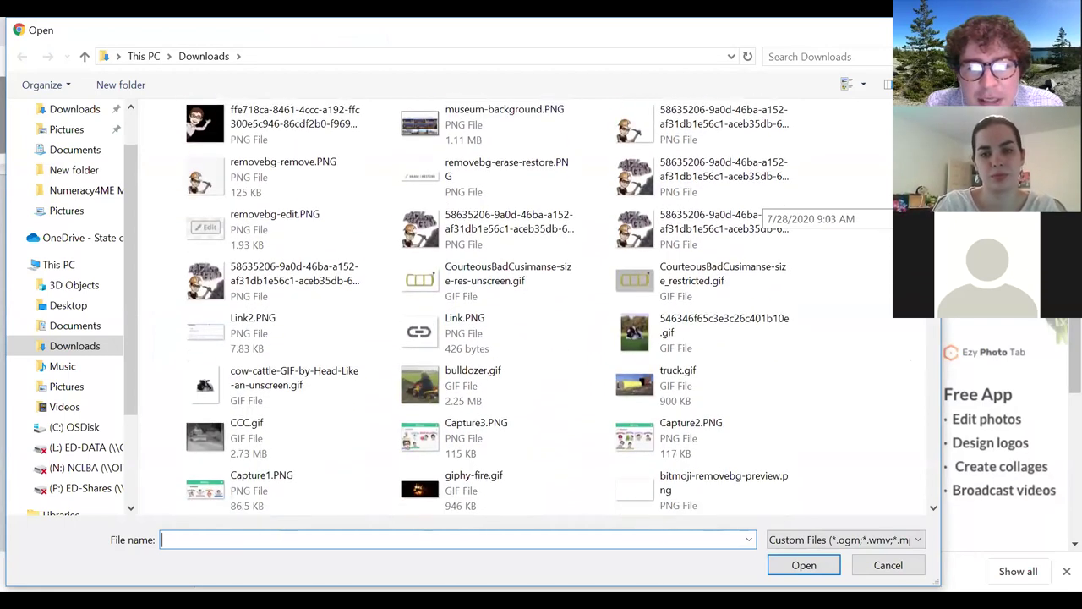
scroll(522, 161, up, 3)
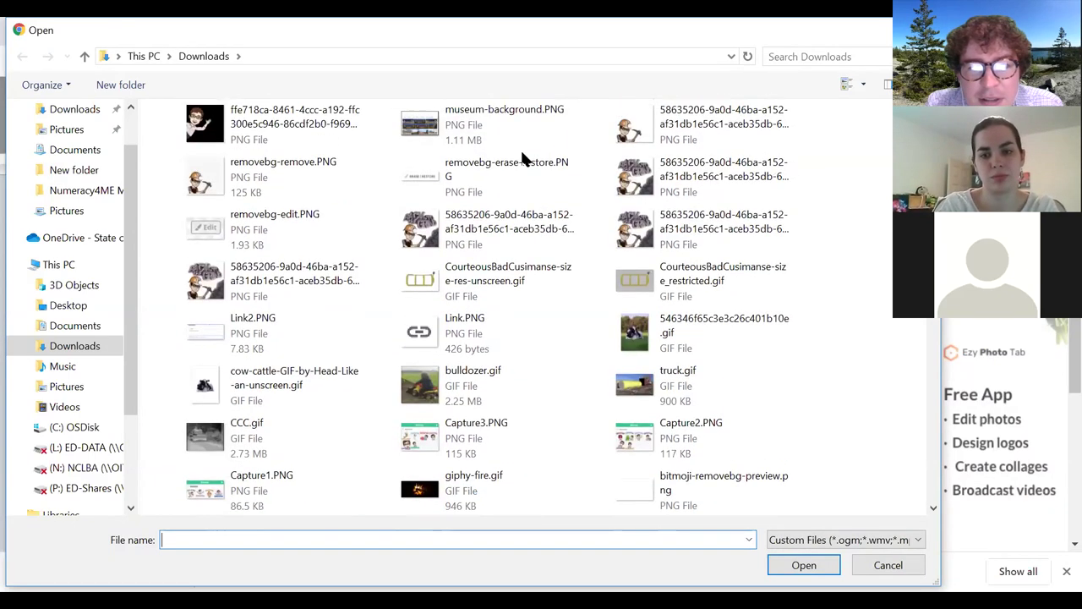
click(211, 120)
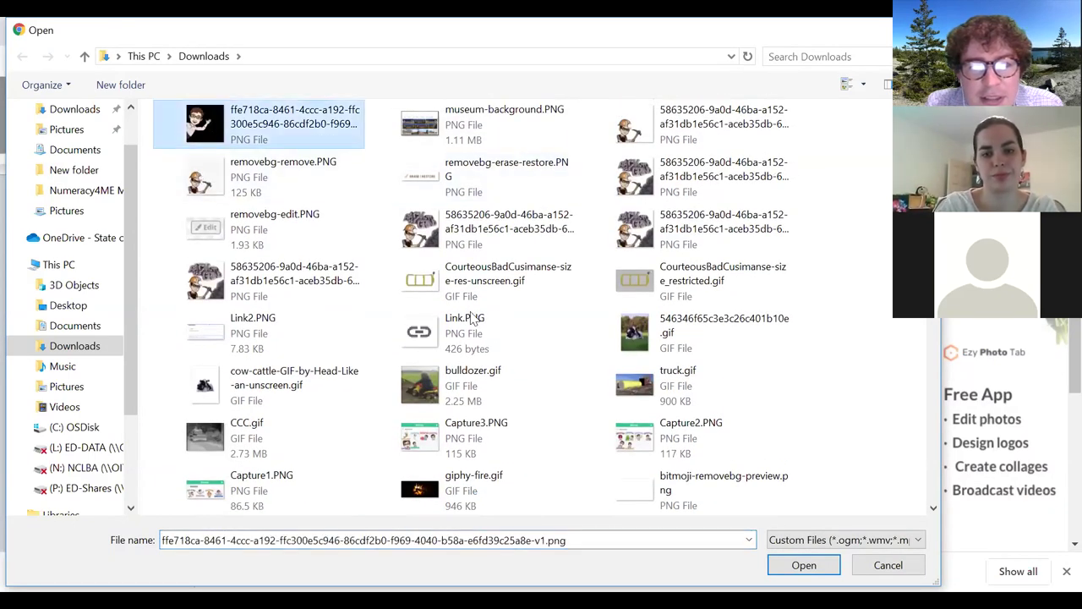
double_click(291, 138)
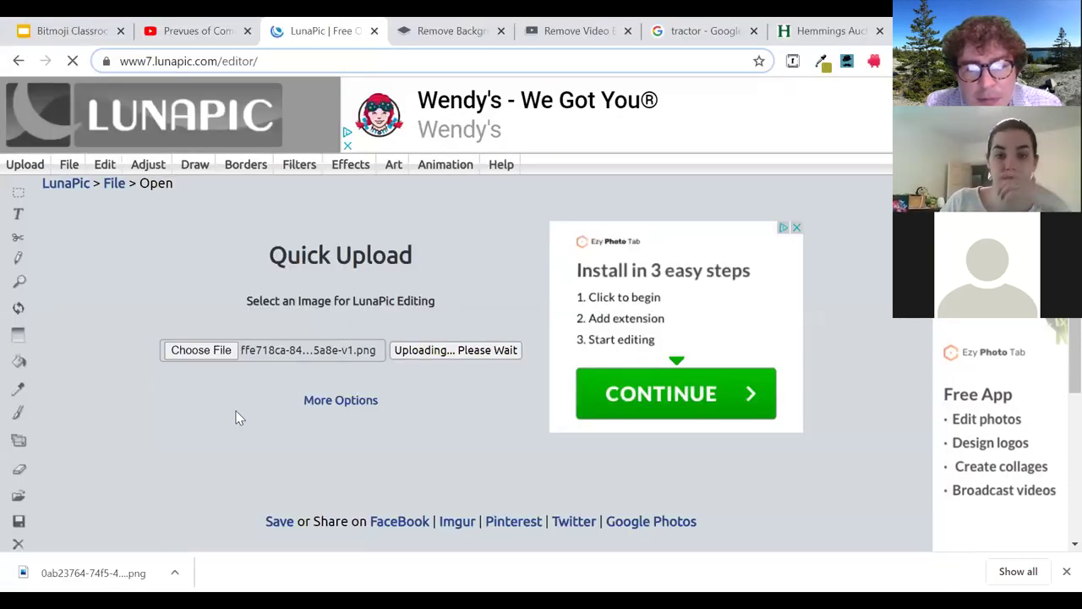
- Warp the Bitmoji with the Perspective adjustment, pulling in all four corners so the left edge is shorter than the right
scroll(291, 371, down, 2)
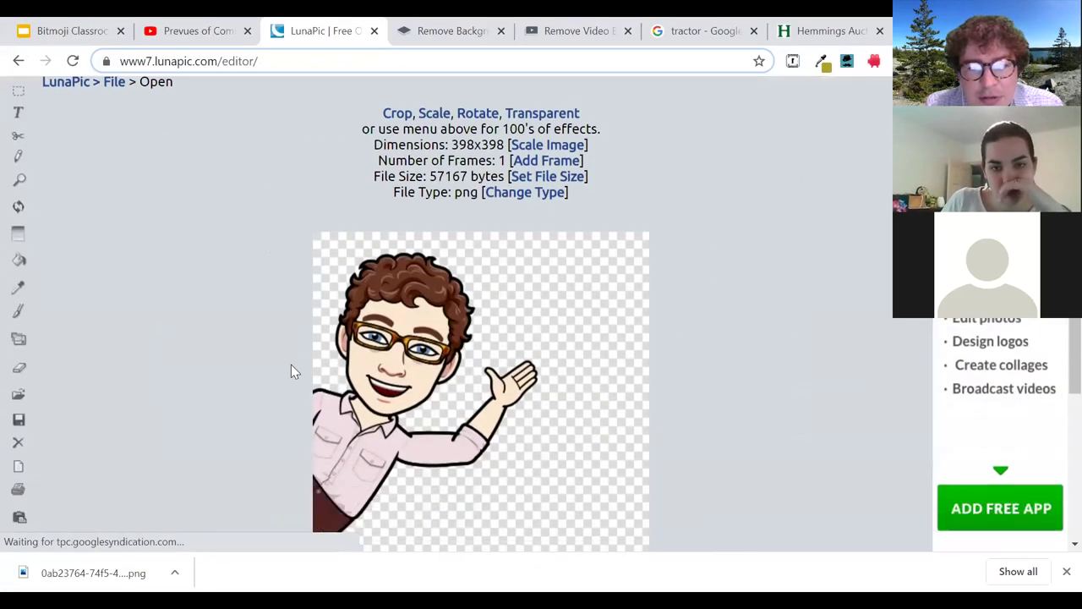
scroll(291, 370, down, 2)
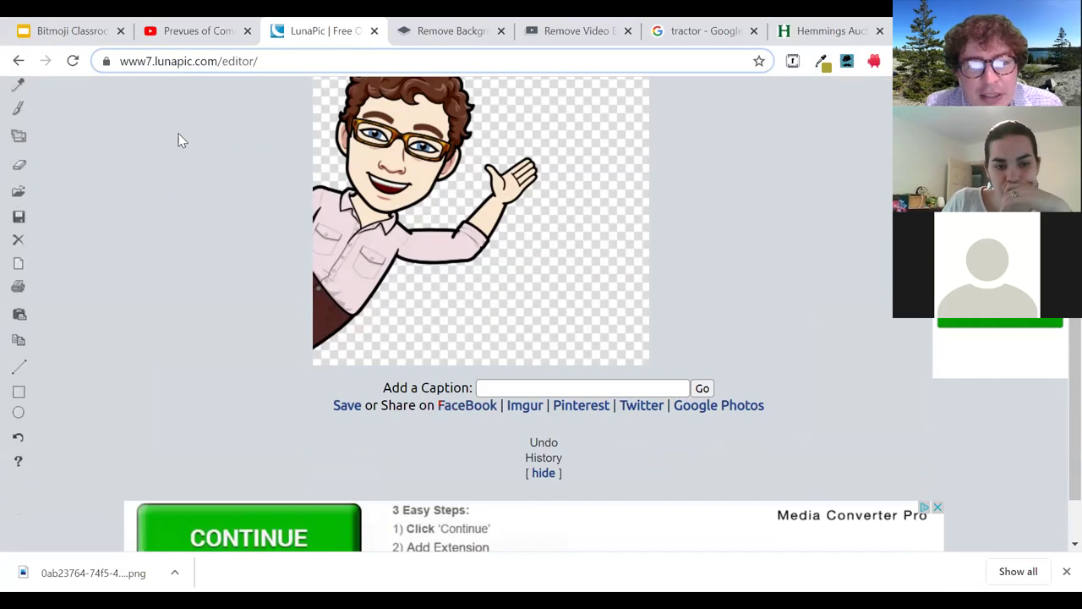
scroll(176, 137, up, 4)
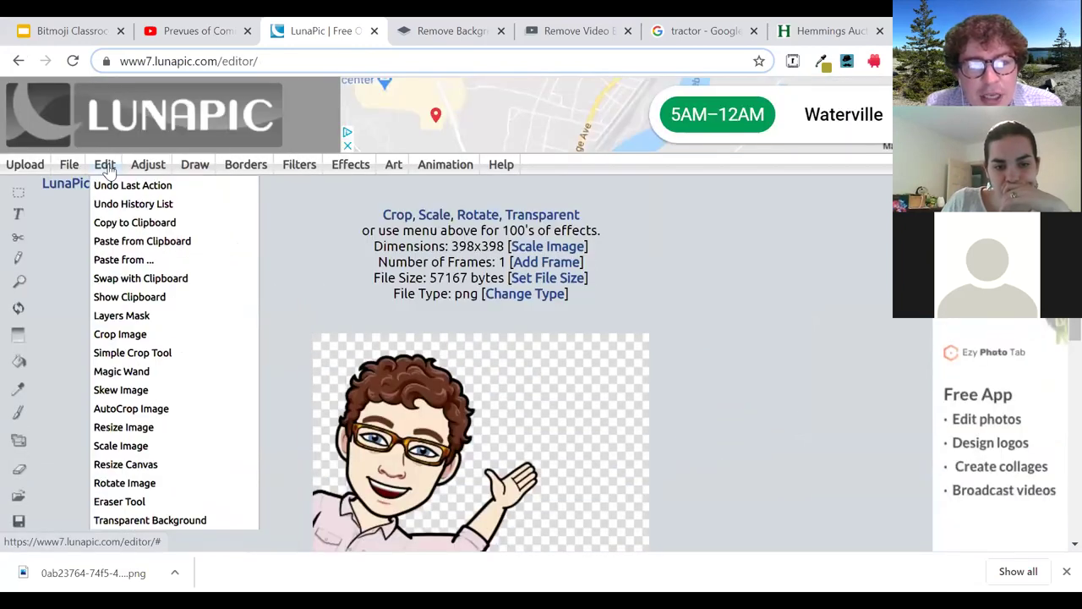
mouse_move(148, 166)
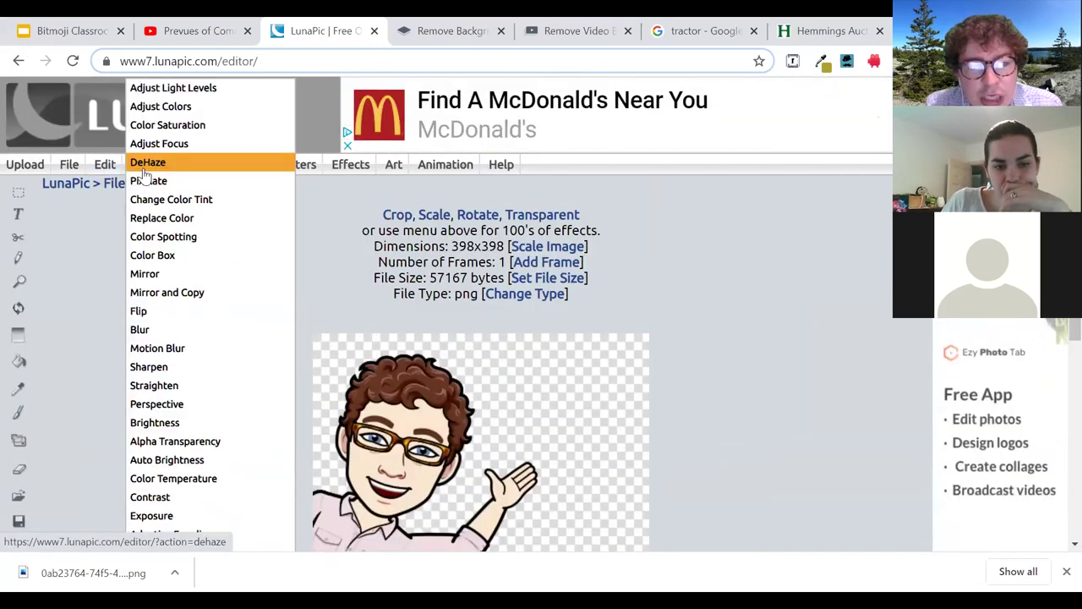
click(145, 403)
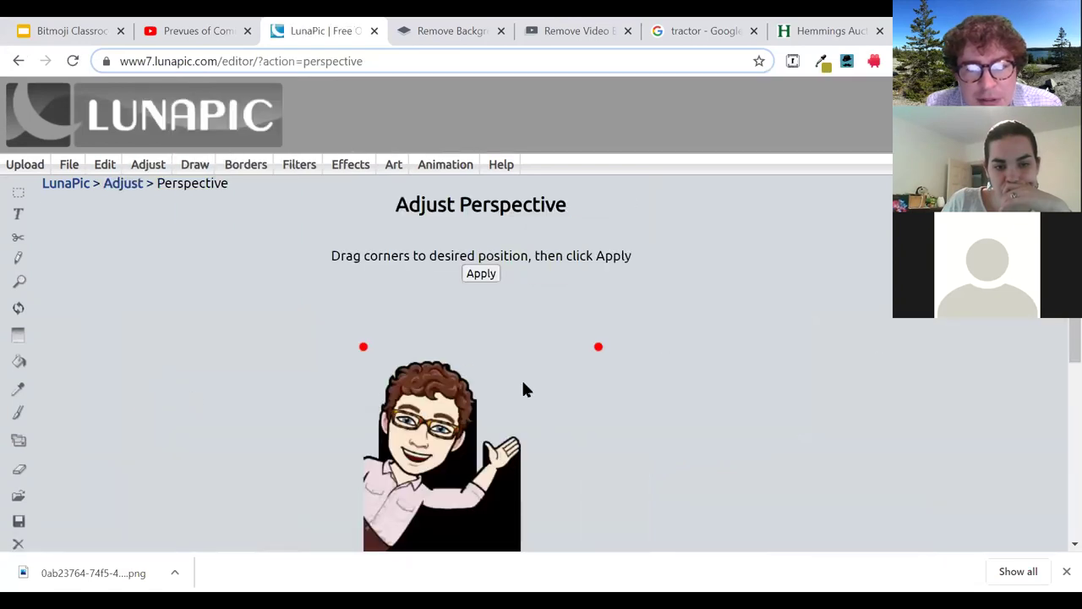
scroll(1057, 380, down, 2)
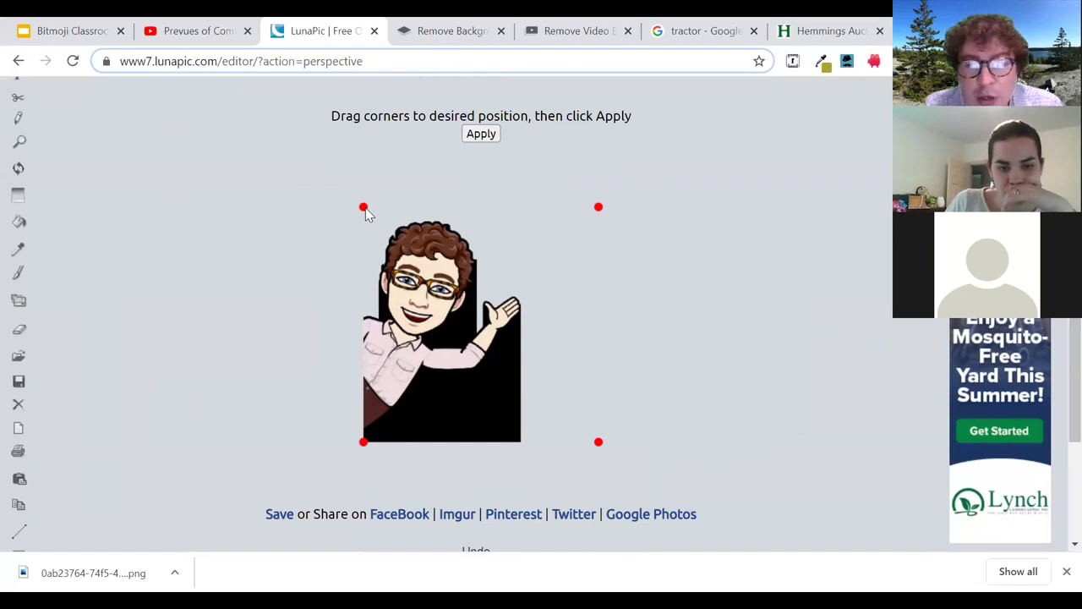
drag(363, 207, 368, 278)
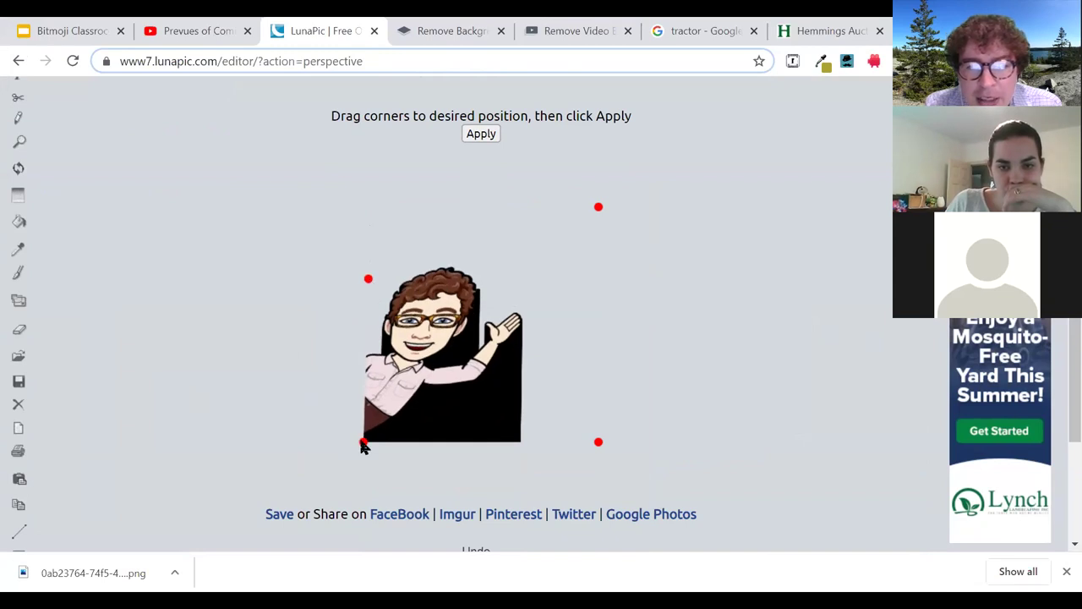
drag(363, 440, 369, 390)
drag(598, 446, 473, 422)
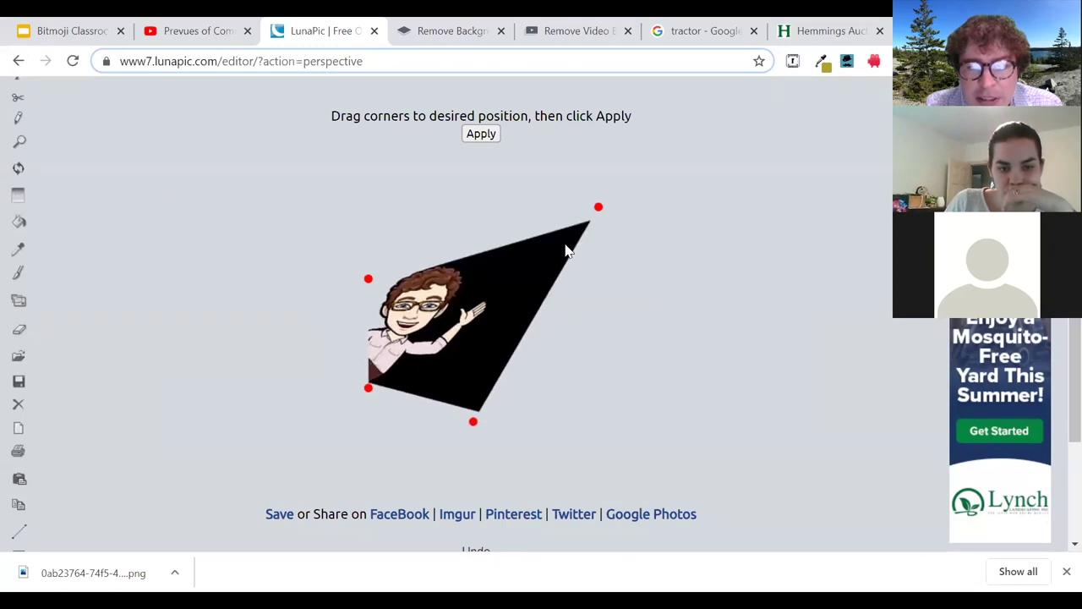
drag(599, 209, 470, 232)
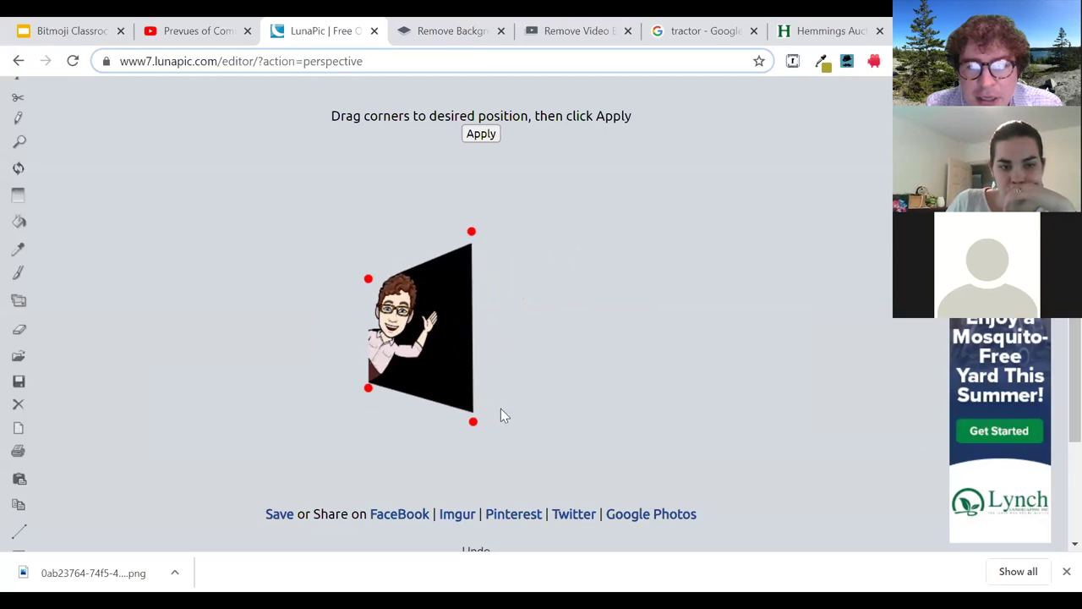
- Narrow the warped Bitmoji by moving its two right corners slightly inward, and apply the perspective
drag(472, 423, 454, 423)
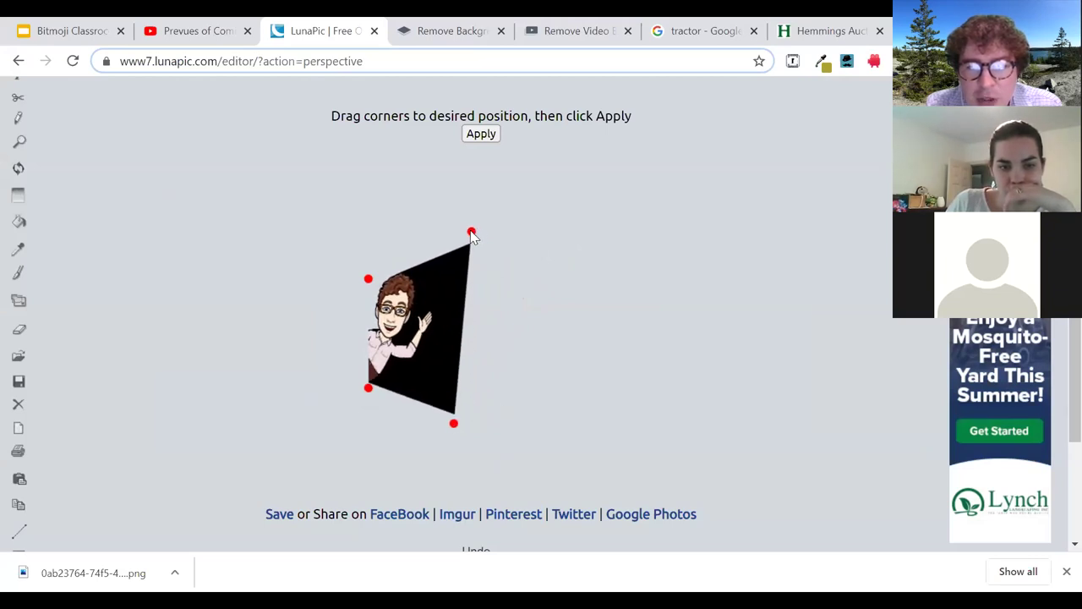
drag(471, 231, 458, 230)
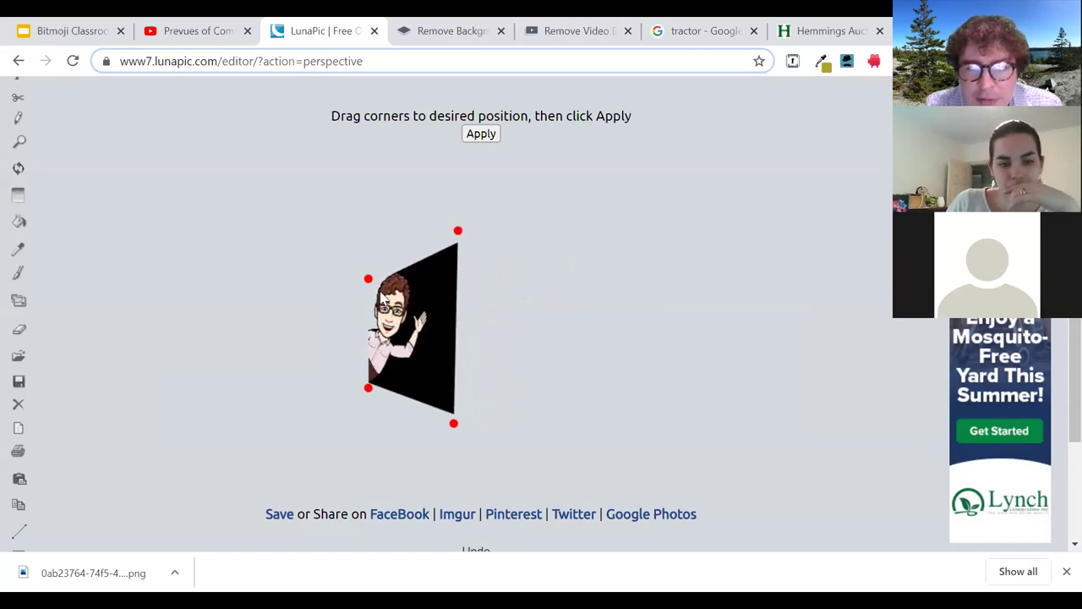
click(474, 138)
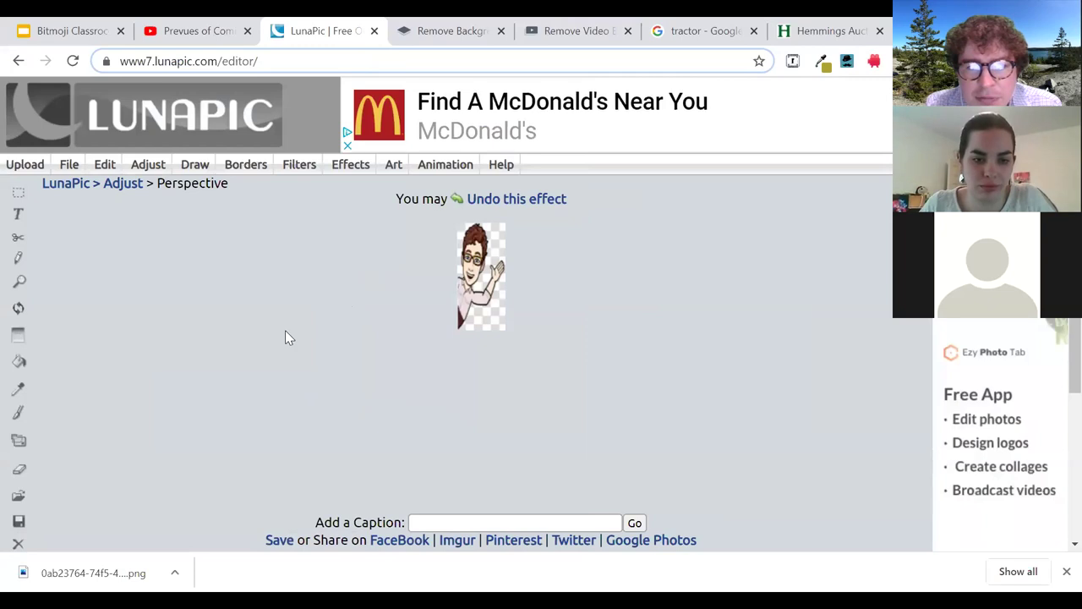
- Bring the warped Bitmoji into the Adjusting Perspective slide in Google Slides and place it in the larger empty frame on the right wall
right_click(475, 295)
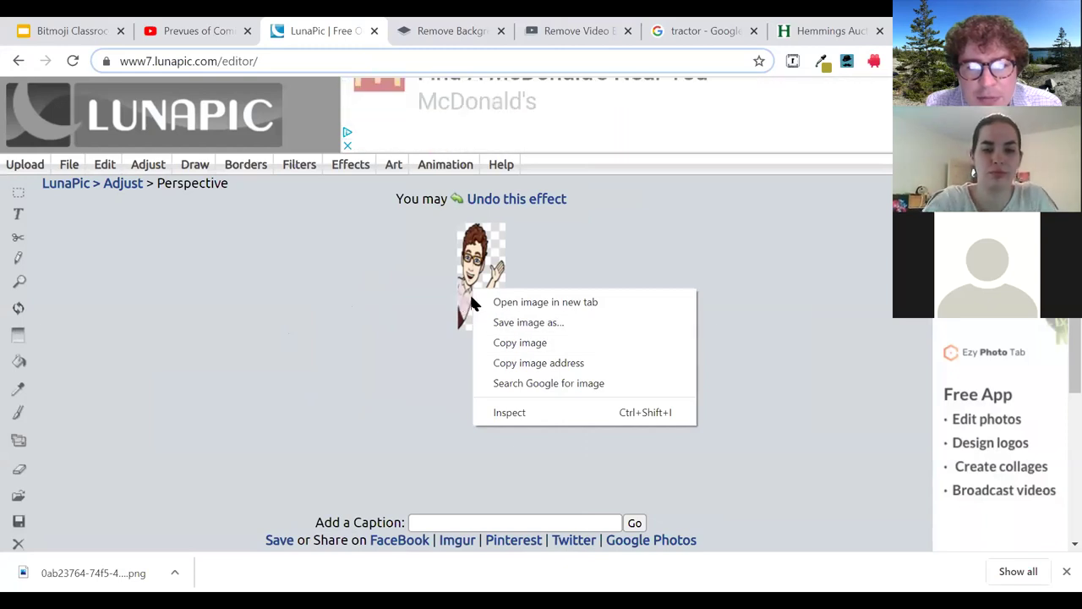
click(443, 273)
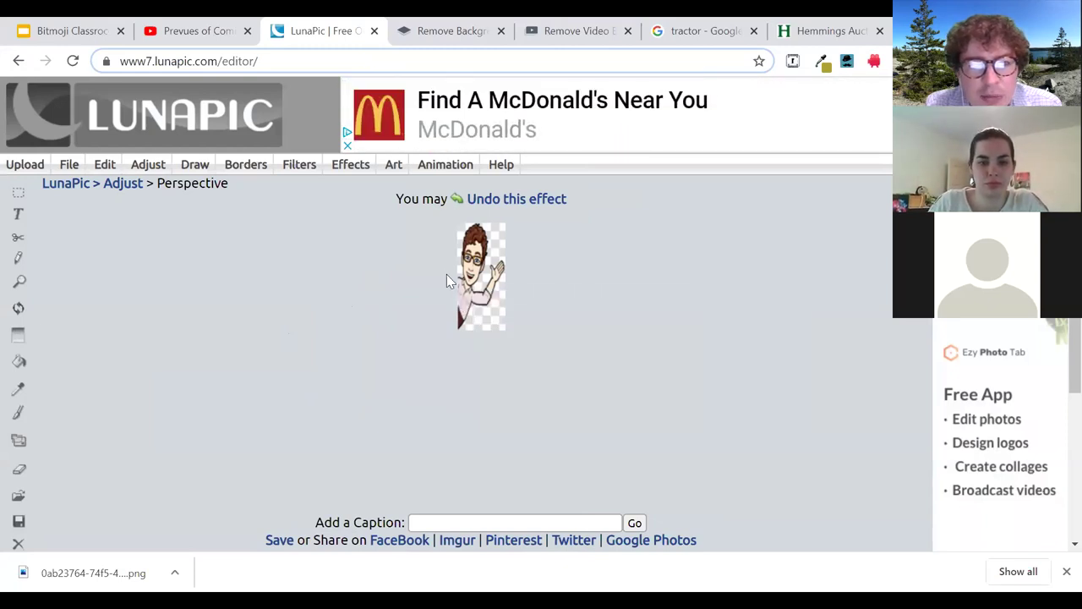
click(49, 34)
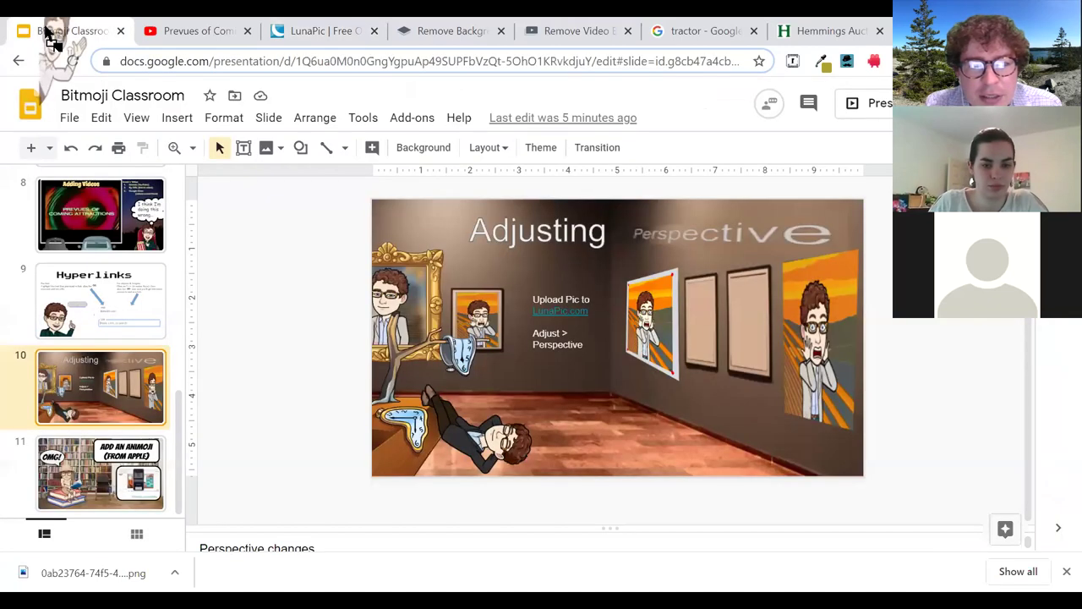
key(ctrl+v)
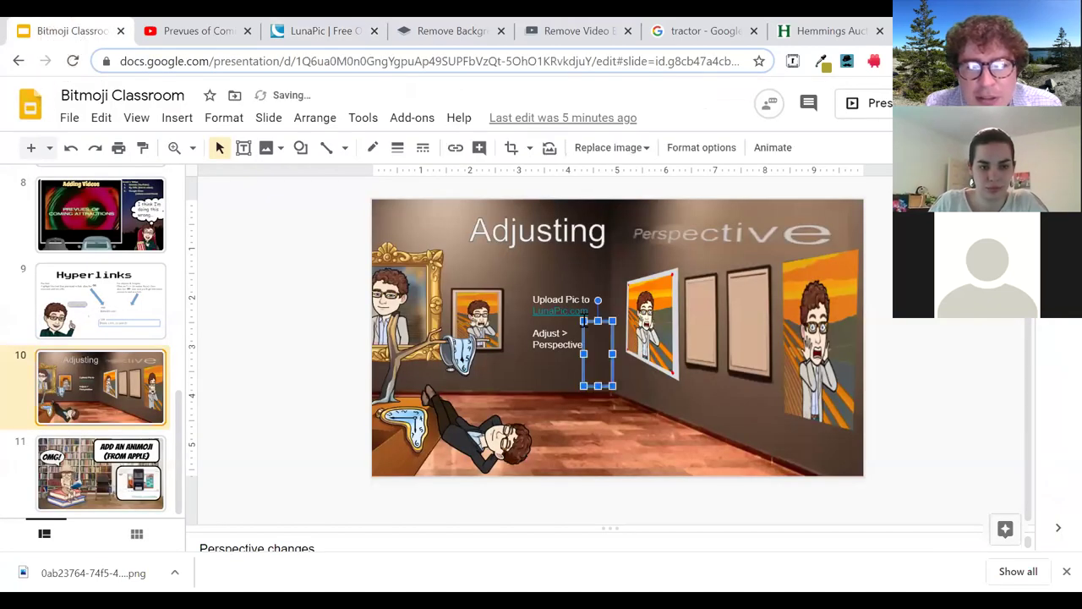
drag(598, 354, 749, 330)
click(949, 383)
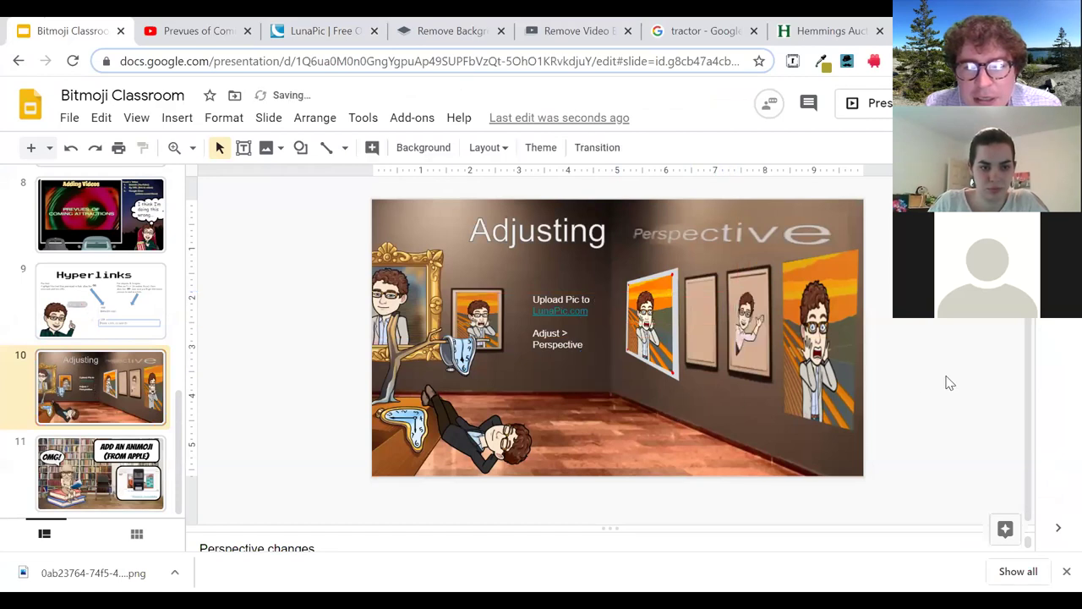
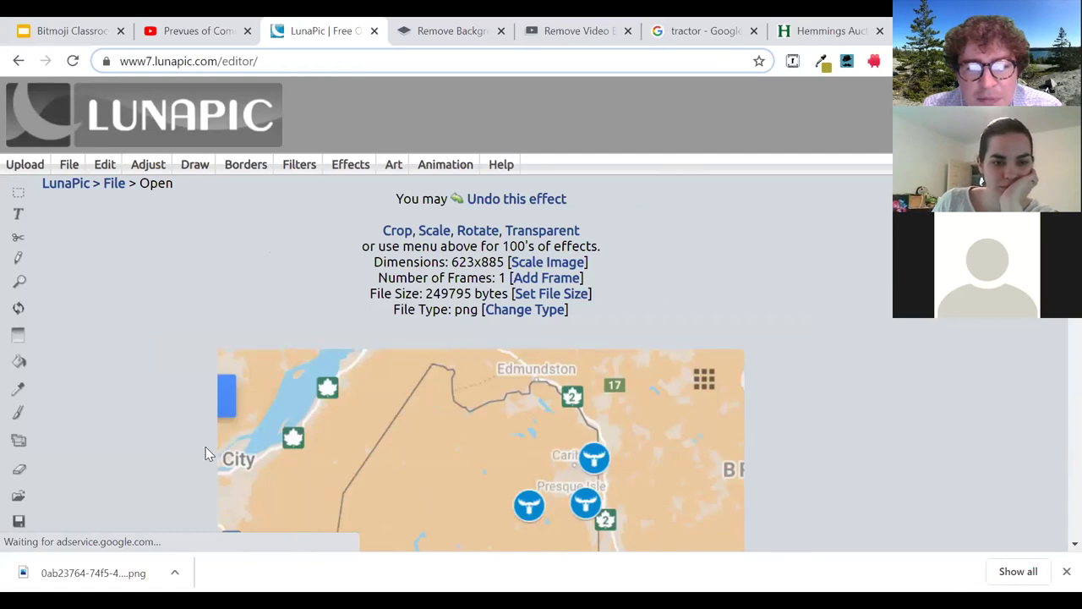
- Start the Perspective adjustment on the map image and pull its two upper corners inward, with the left one lower than the right
click(138, 164)
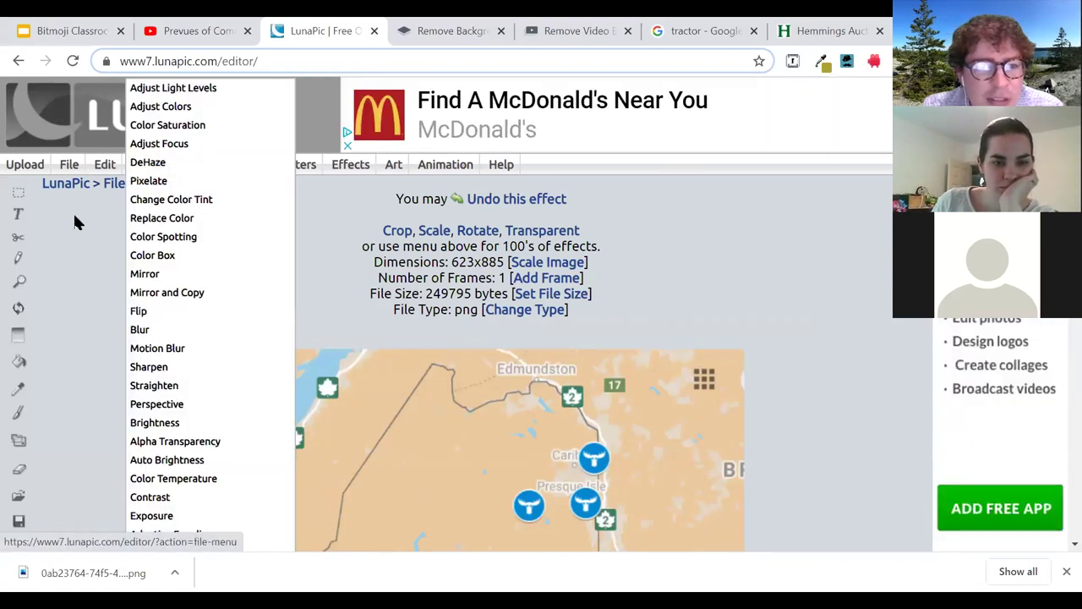
click(181, 404)
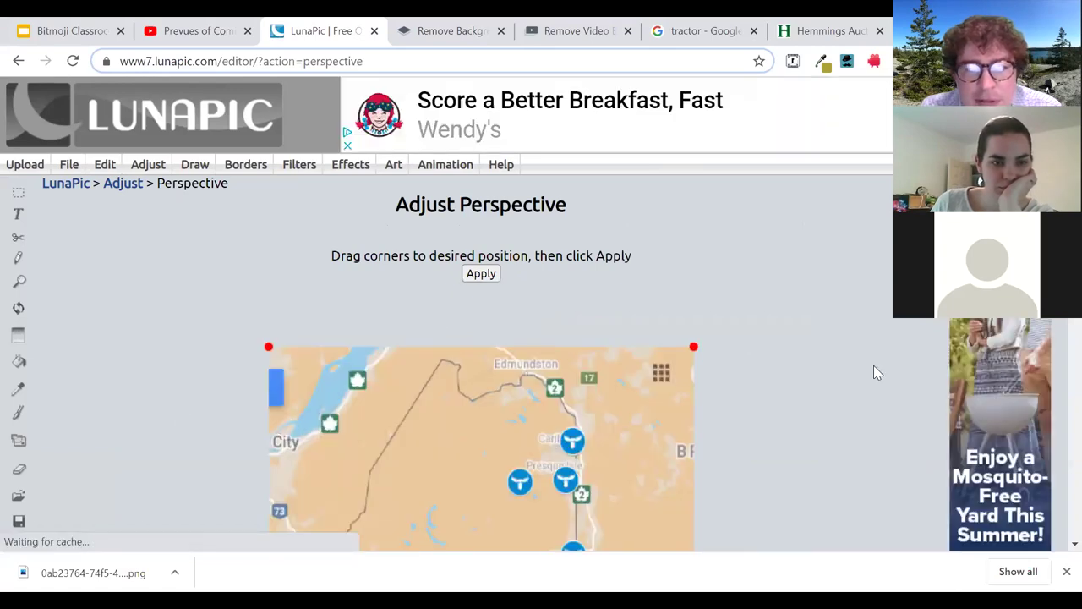
scroll(1055, 314, down, 4)
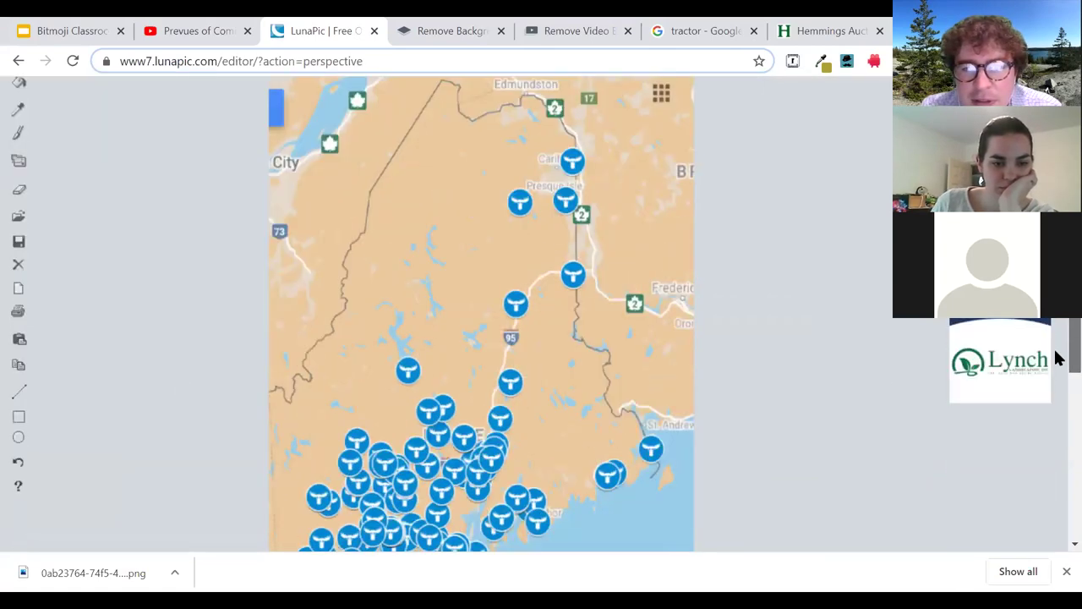
scroll(1056, 358, up, 1)
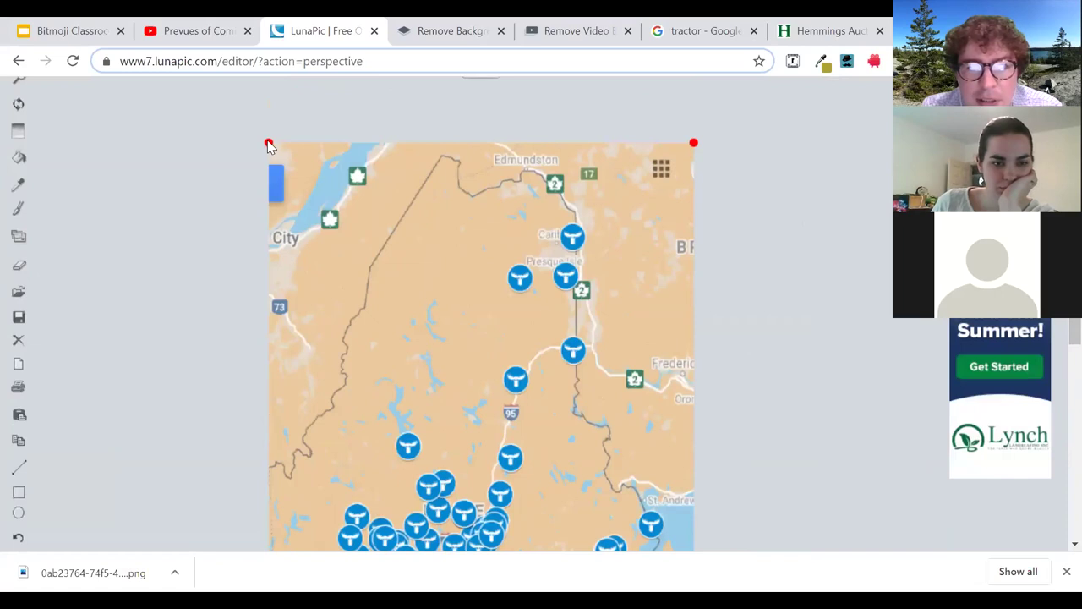
drag(300, 356, 287, 410)
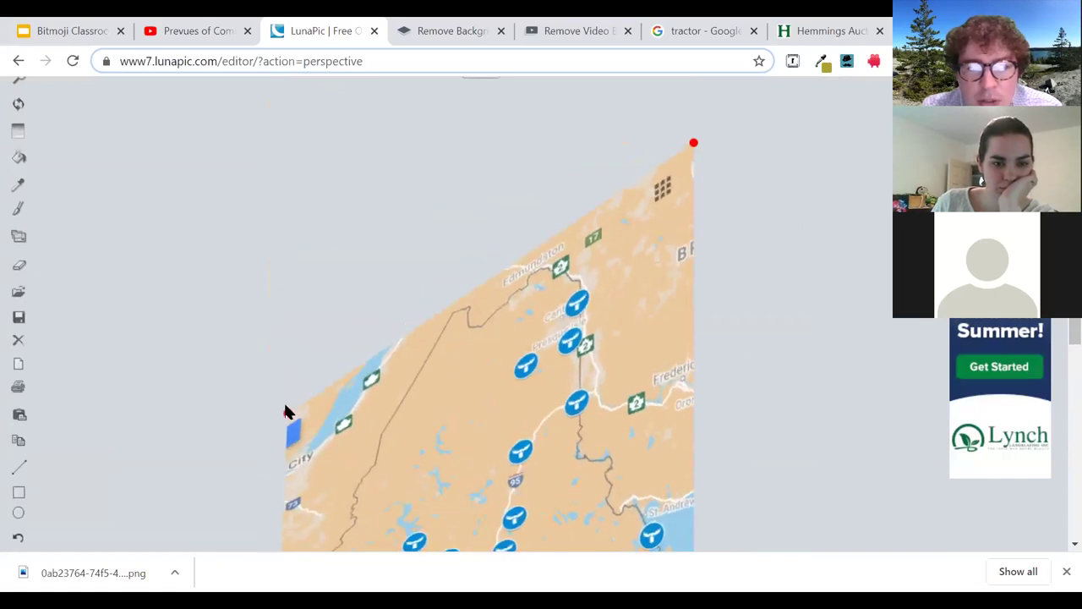
drag(695, 149, 409, 341)
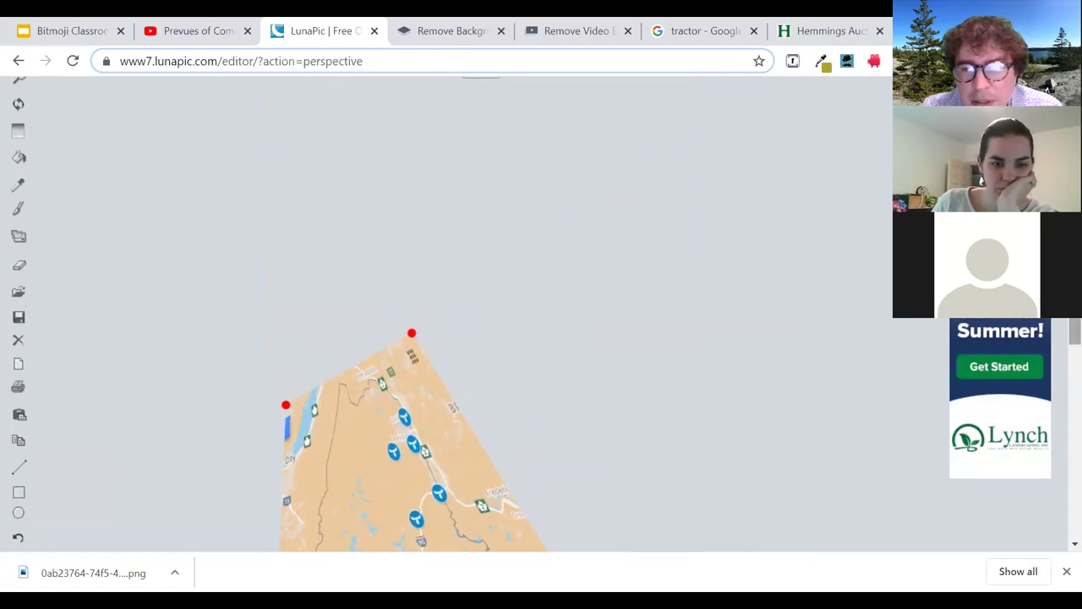
- Pull the map's two lower corners inward and upward to form a narrow shape with the left edge shorter than the right
scroll(1056, 401, down, 5)
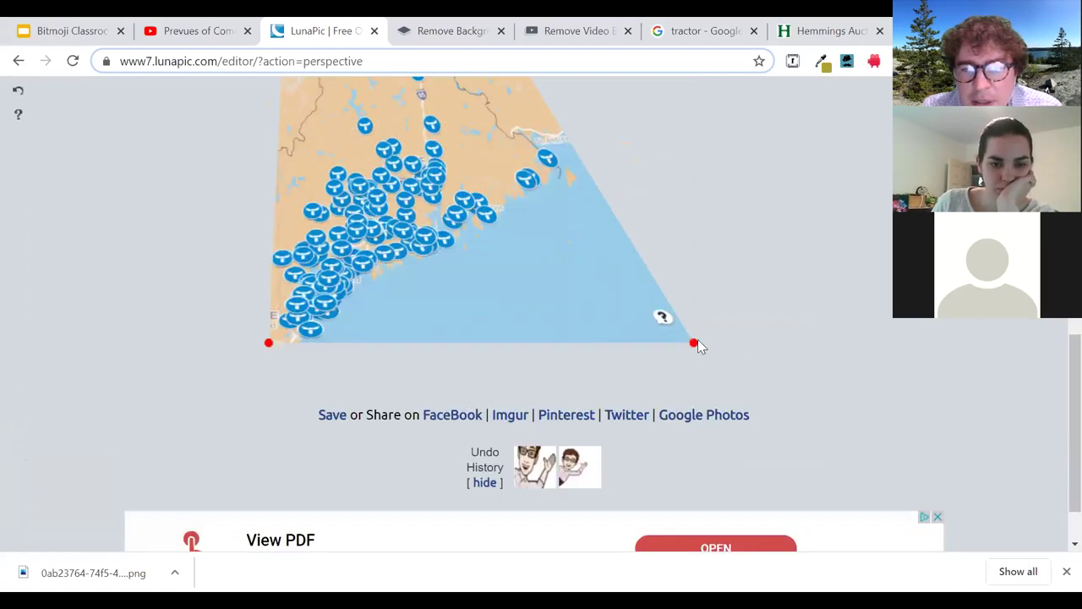
drag(433, 347, 376, 349)
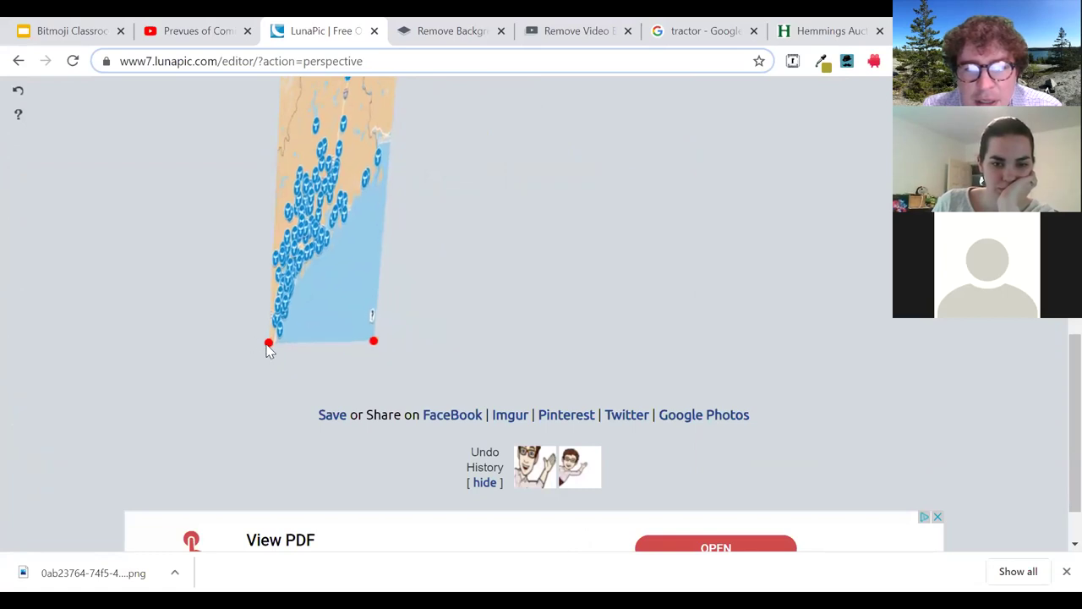
drag(292, 246, 288, 228)
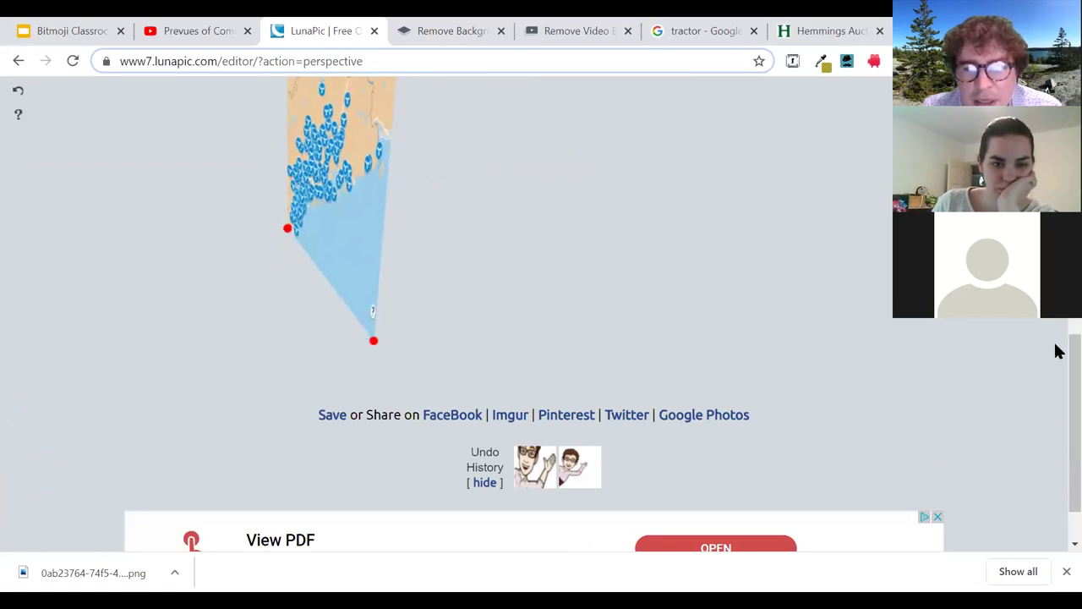
drag(1057, 355, 1059, 315)
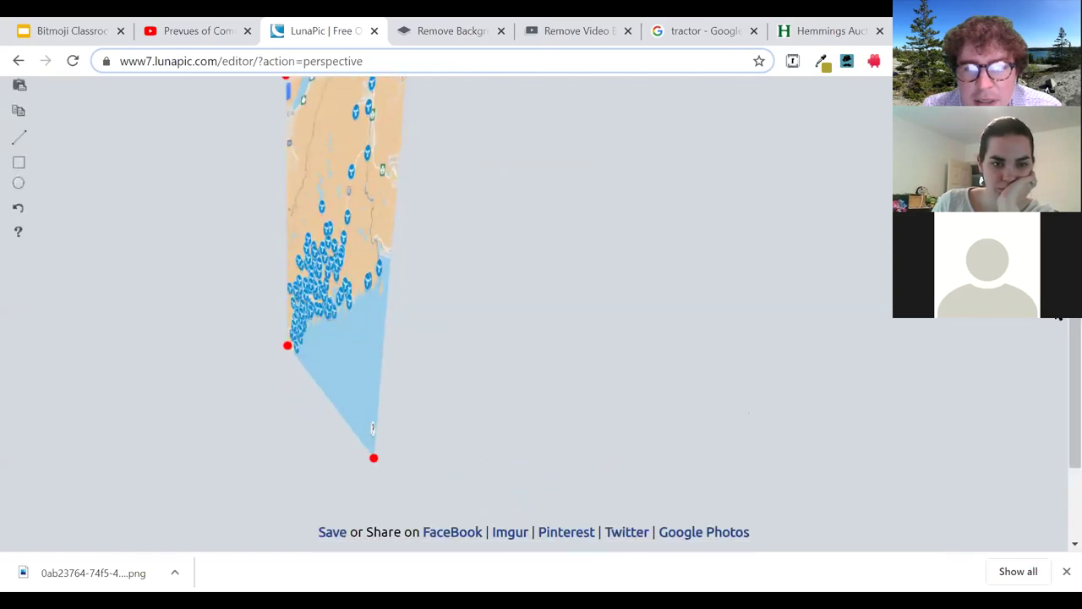
drag(287, 348, 288, 207)
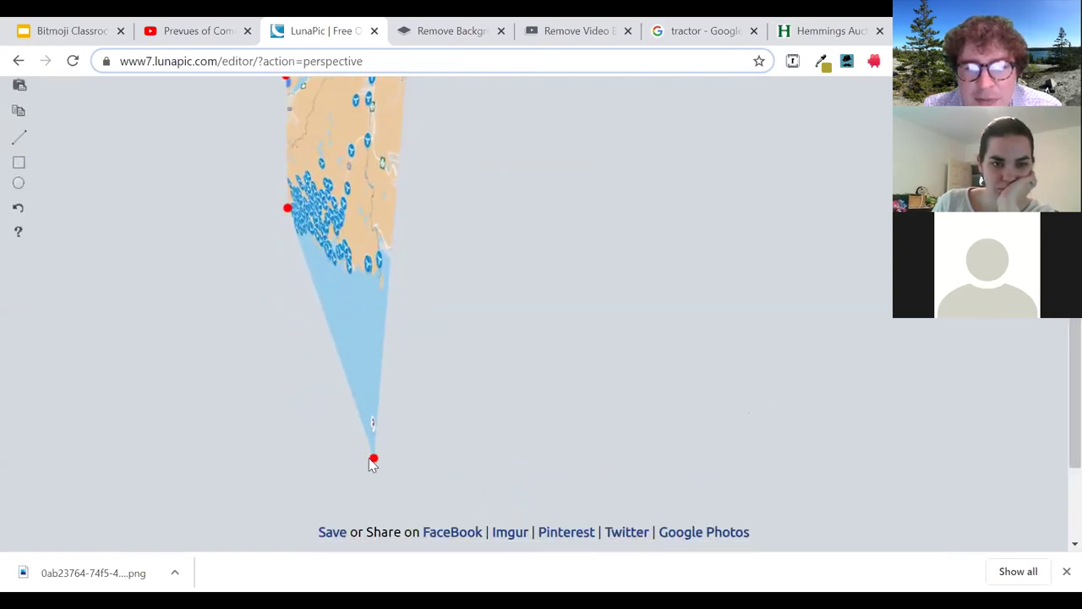
drag(374, 458, 366, 233)
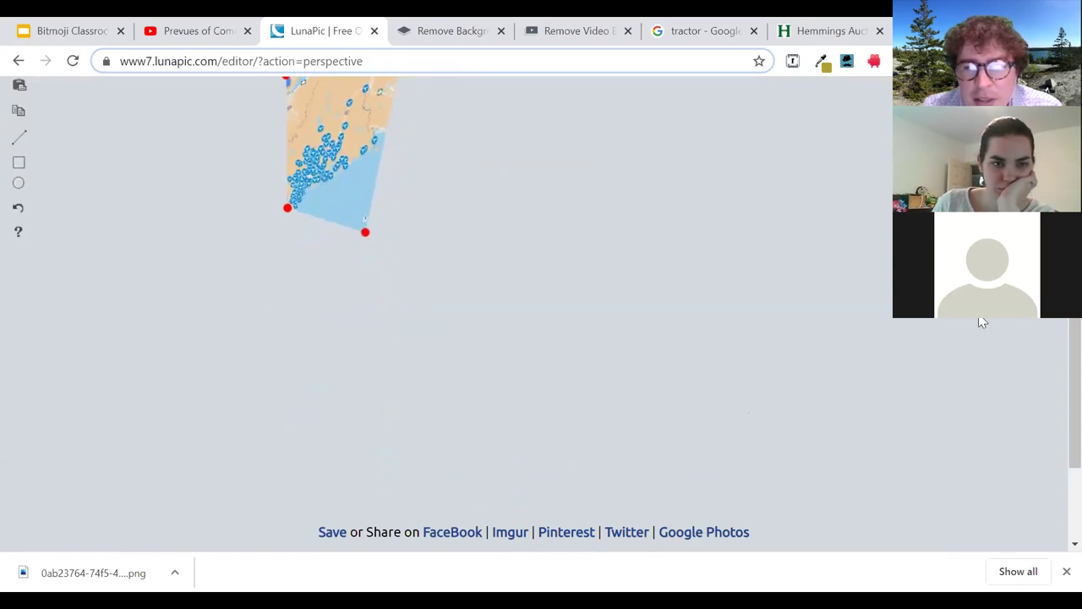
- Narrow the map further by adjusting both lower corners and the upper-right corner until the right edge is nearly vertical, and apply the perspective
scroll(436, 387, up, 3)
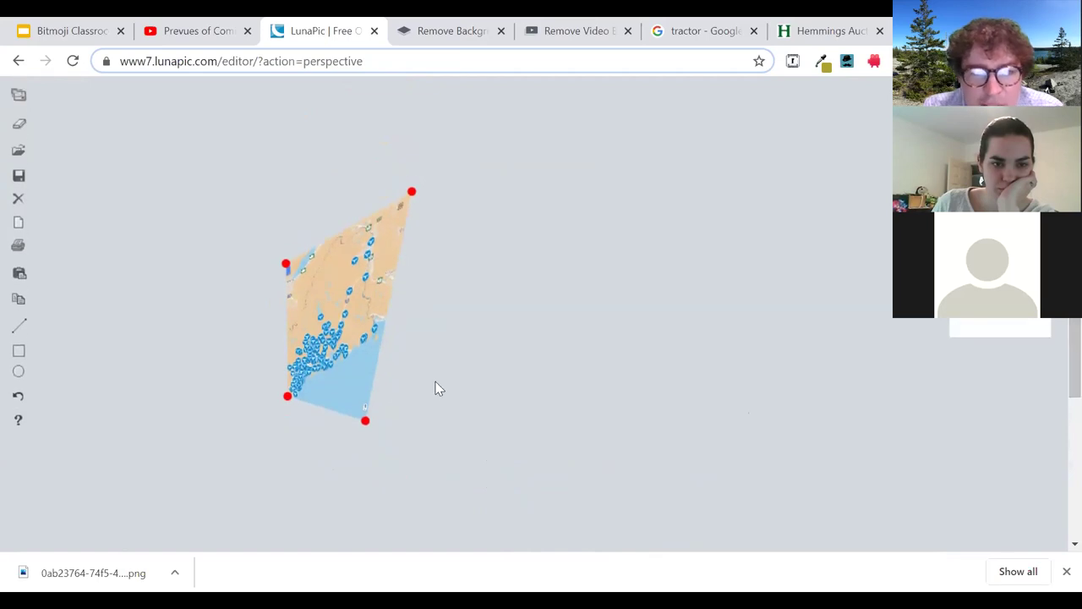
drag(287, 384, 288, 362)
drag(369, 422, 345, 398)
drag(338, 201, 346, 225)
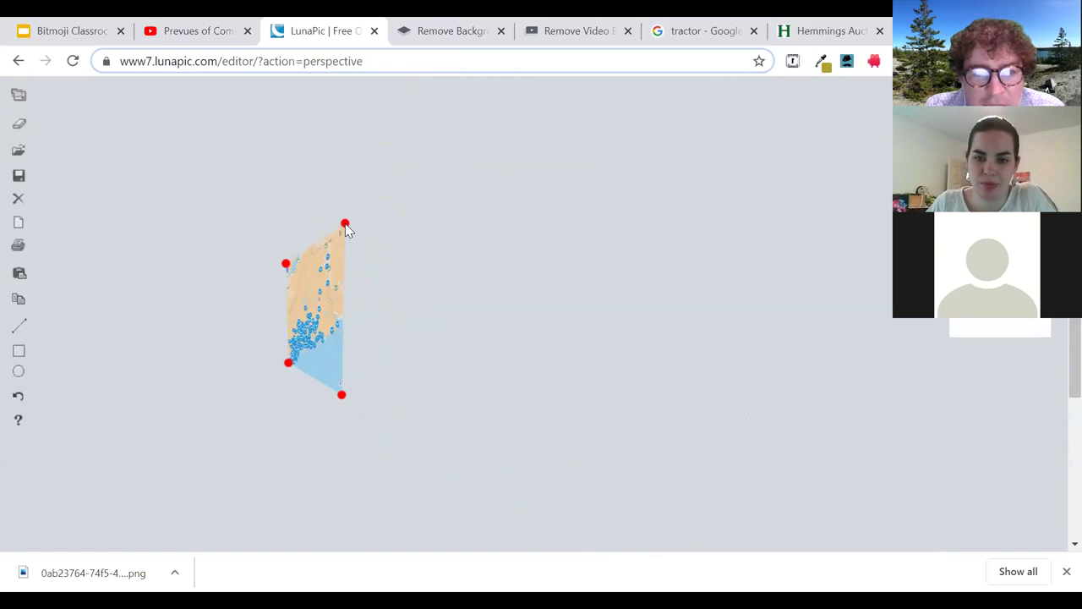
scroll(1057, 334, up, 5)
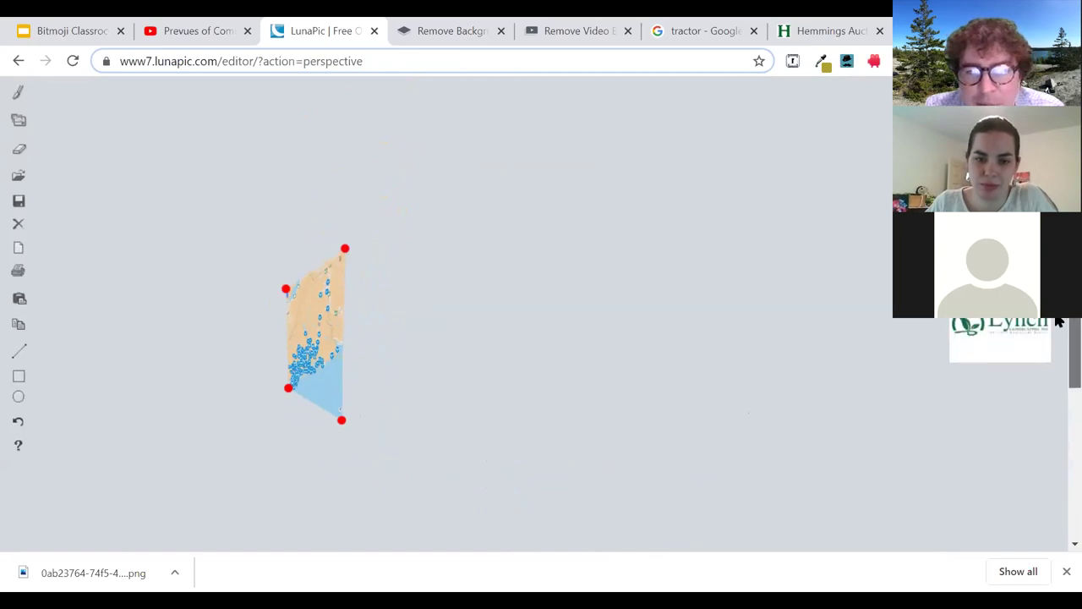
click(483, 276)
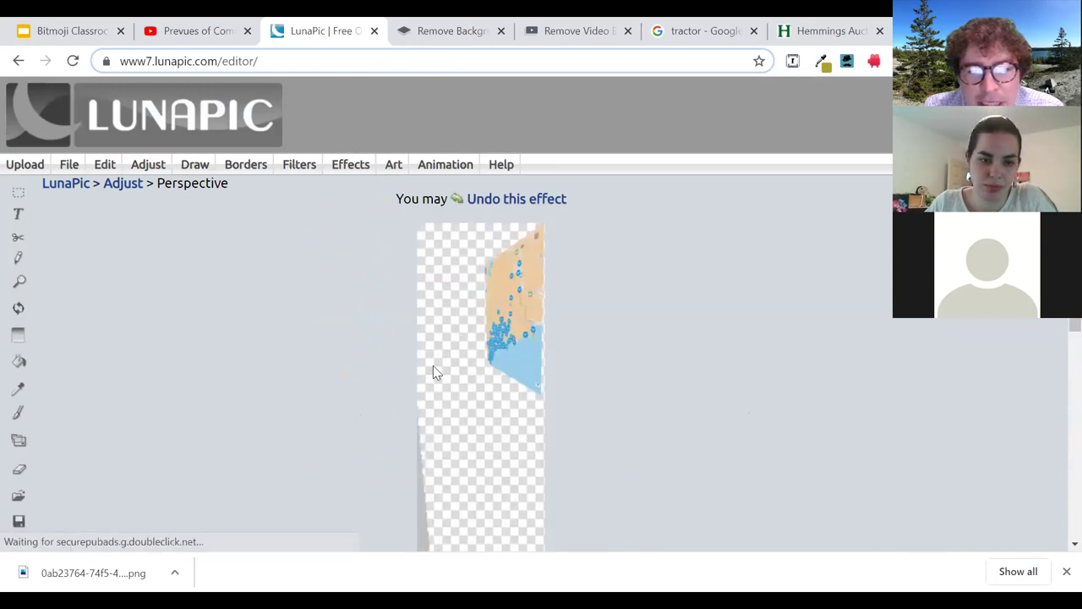
- Bring the warped map image from LunaPic into the Adjusting Perspective slide in Google Slides
scroll(1059, 323, down, 1)
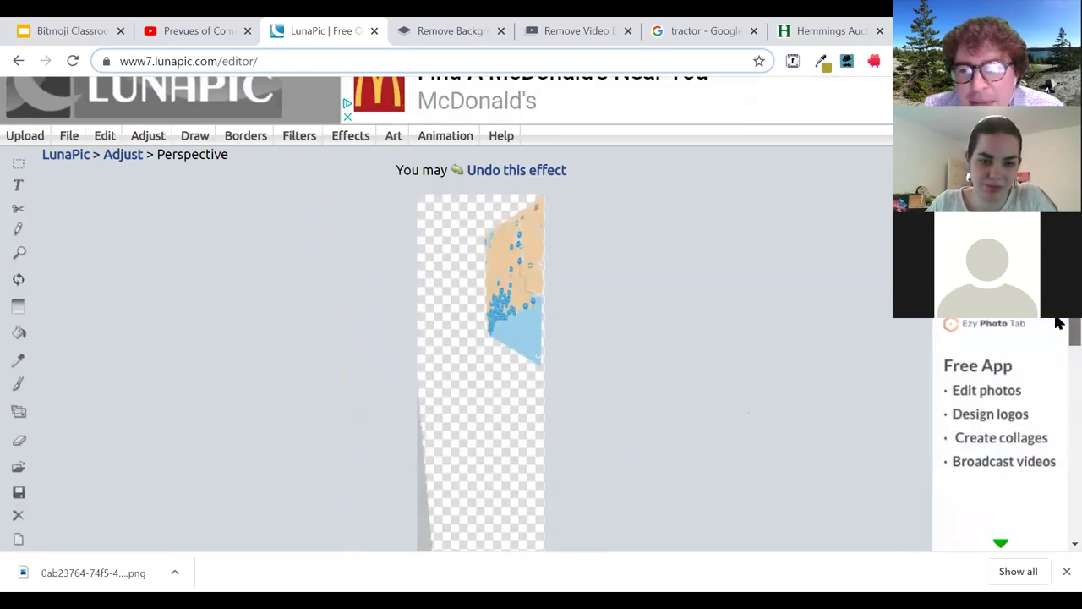
scroll(1059, 323, down, 2)
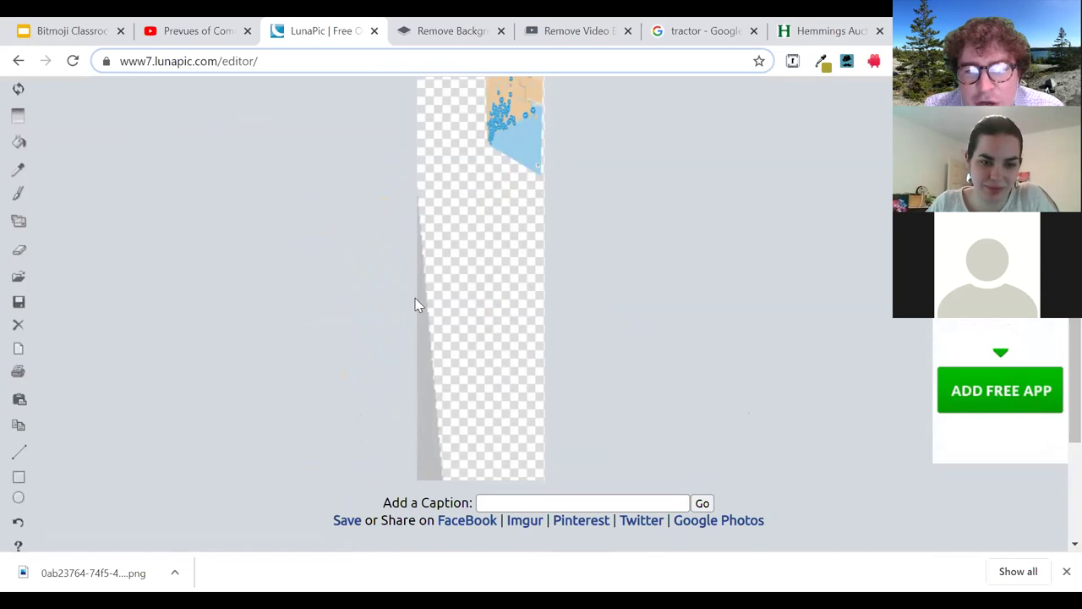
scroll(298, 225, up, 3)
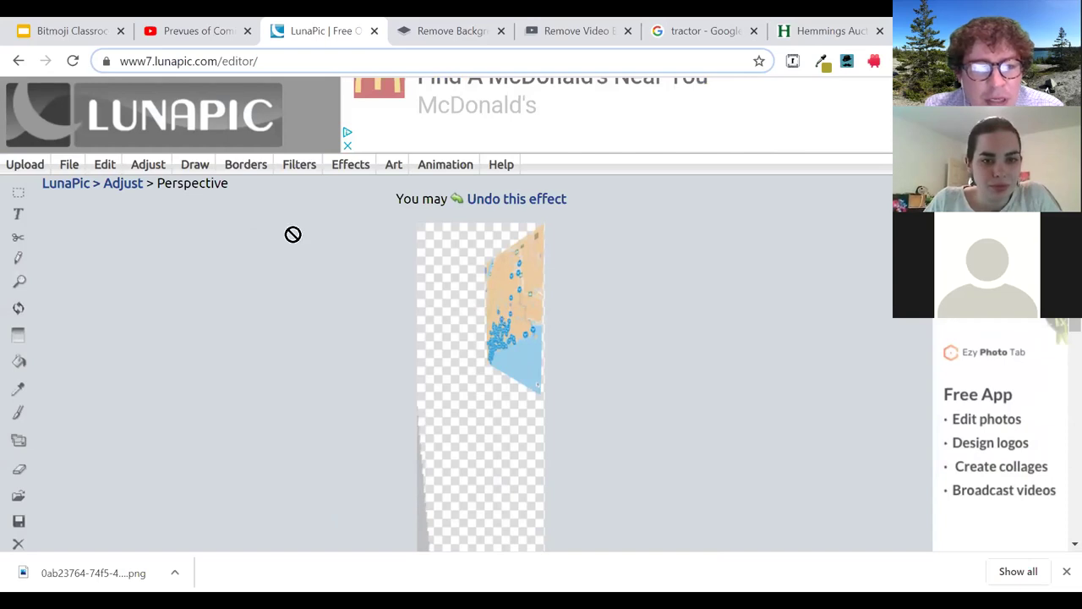
drag(293, 234, 292, 234)
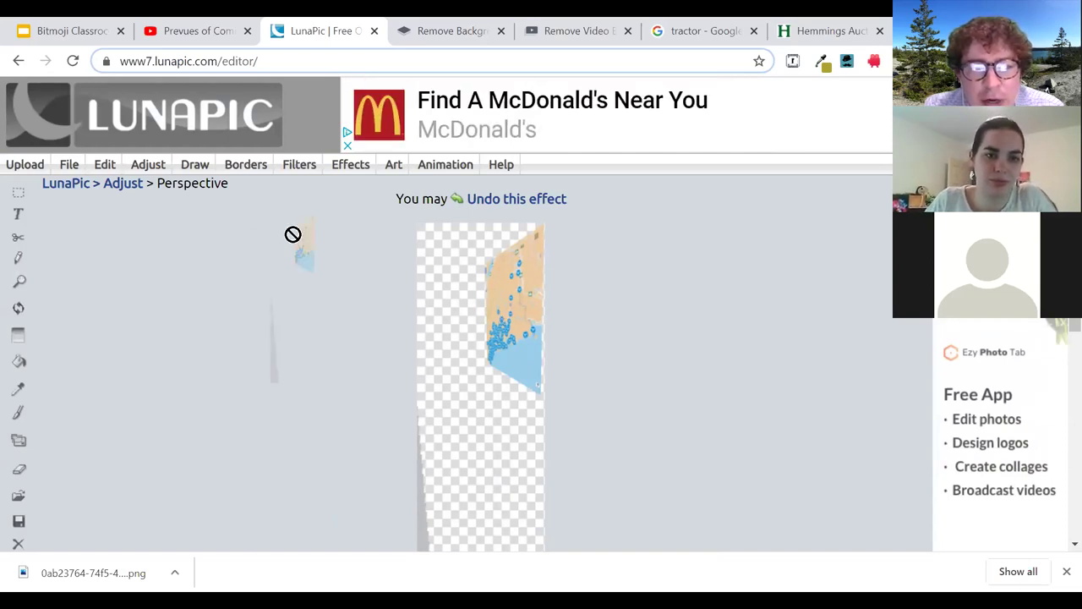
drag(292, 234, 602, 257)
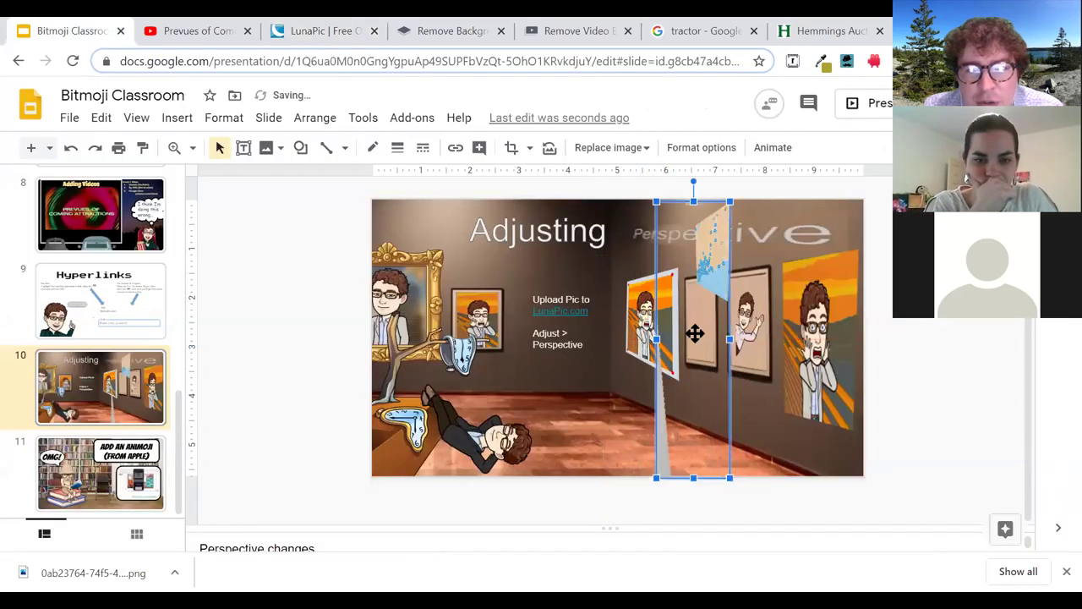
- Crop away the empty area below and beside the map, and place the map in the remaining empty frame on the right wall
double_click(691, 338)
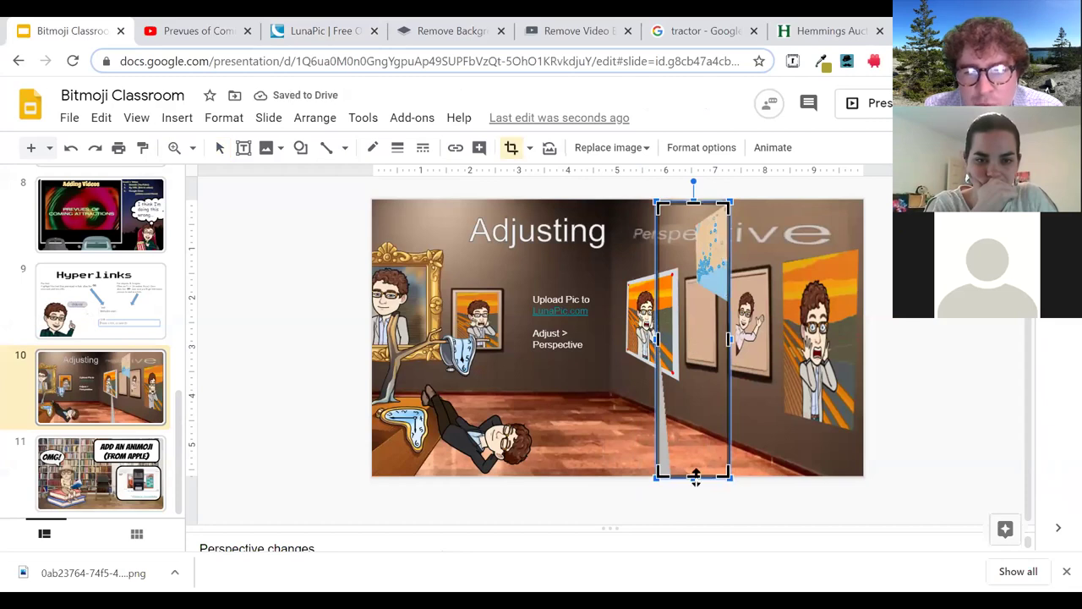
drag(695, 475, 695, 306)
drag(662, 251, 702, 335)
key(Return)
drag(720, 275, 724, 267)
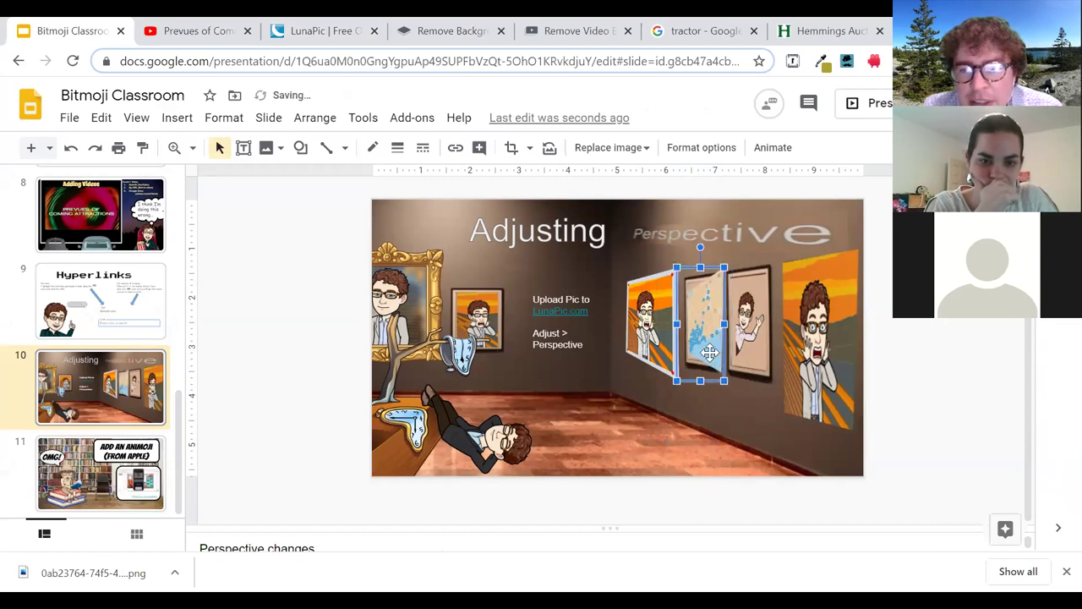